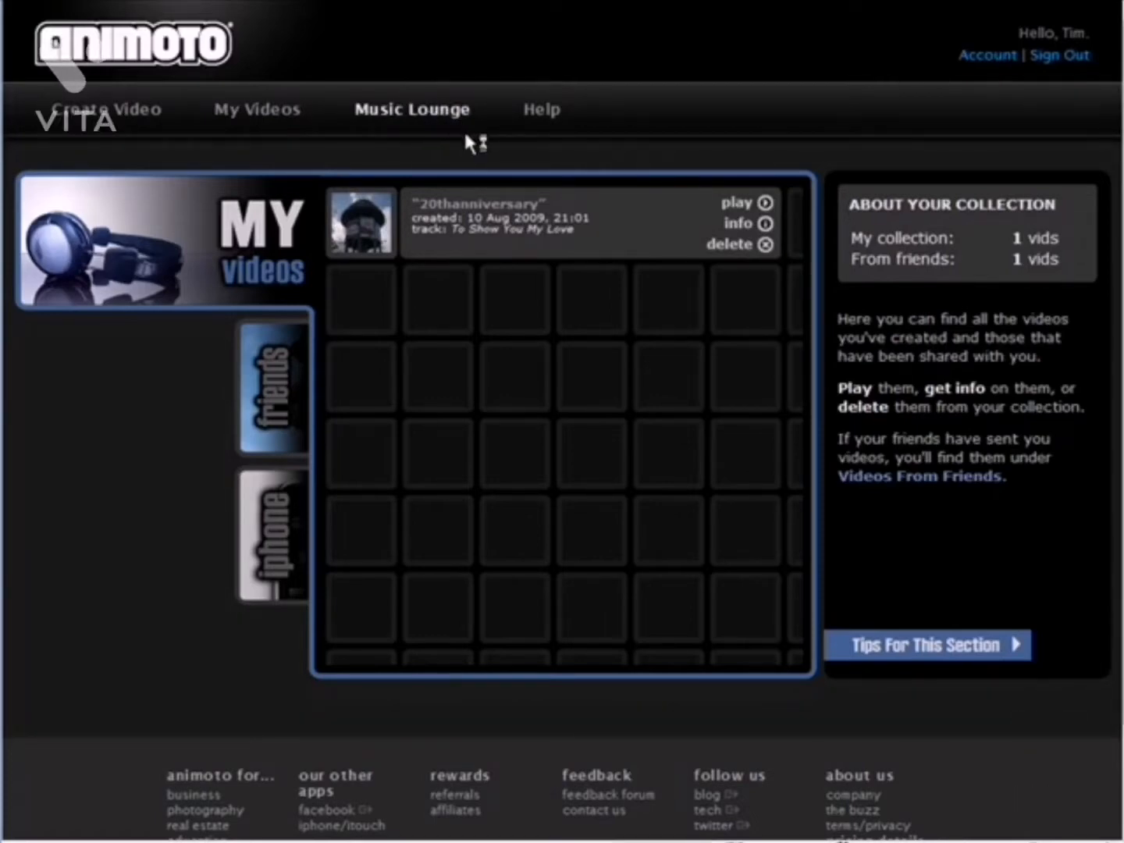
Browse the Country tracks in the Music Lounge
left_click(463, 129)
left_click_drag(779, 142, 815, 329)
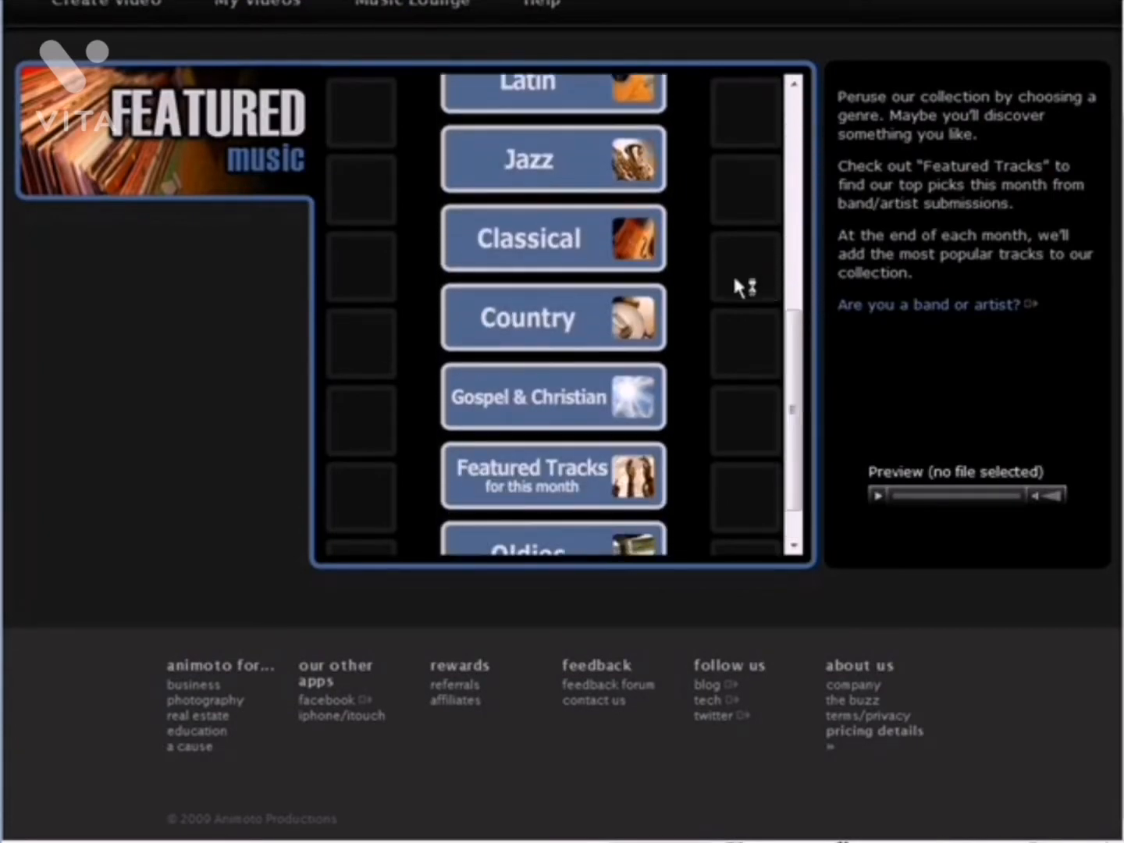
left_click(558, 337)
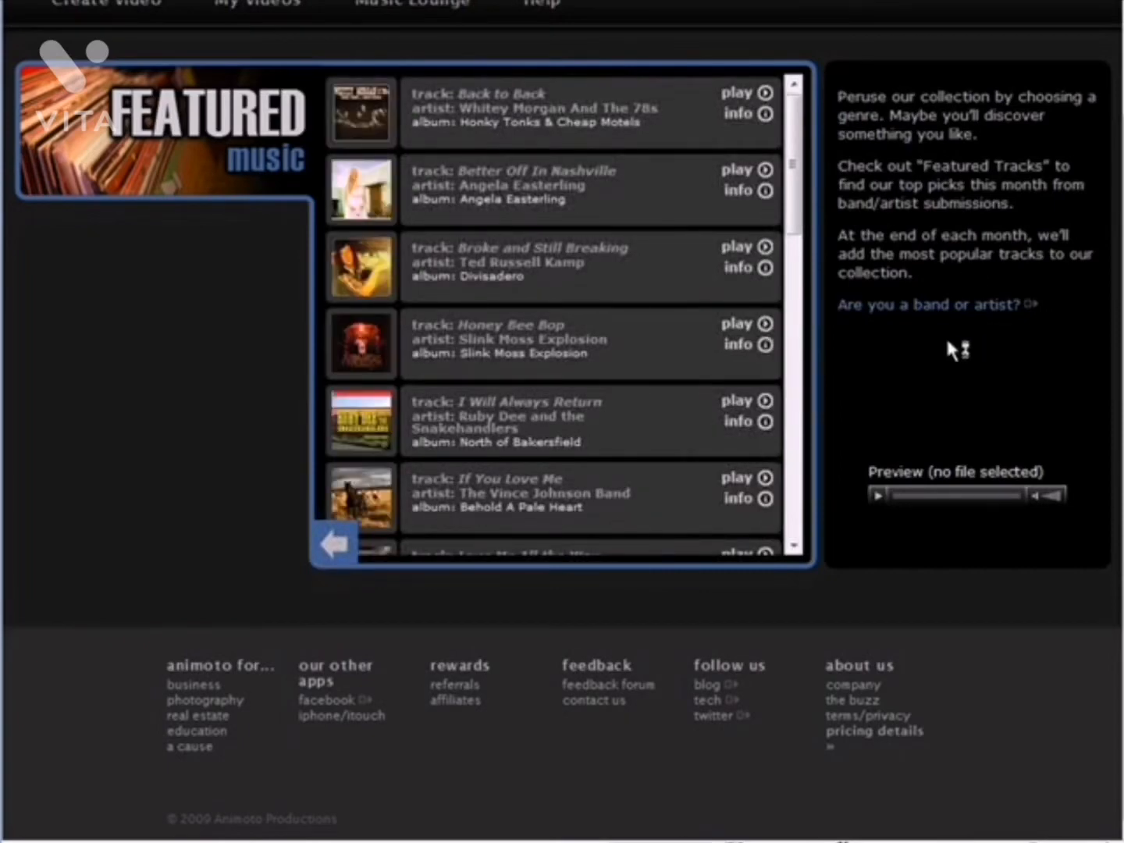
scroll(942, 336, "up", 3)
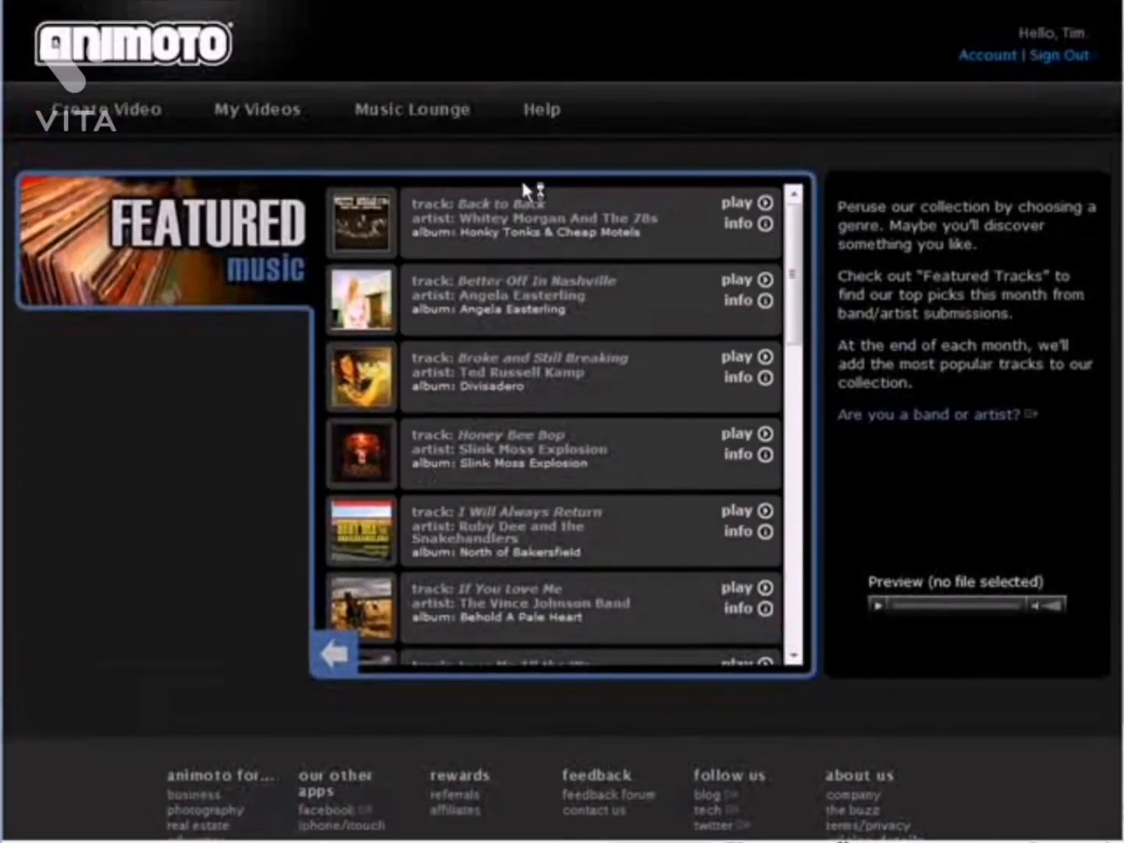
Start an Animoto short video and retrieve the Family and Friends album images from Facebook
left_click(81, 118)
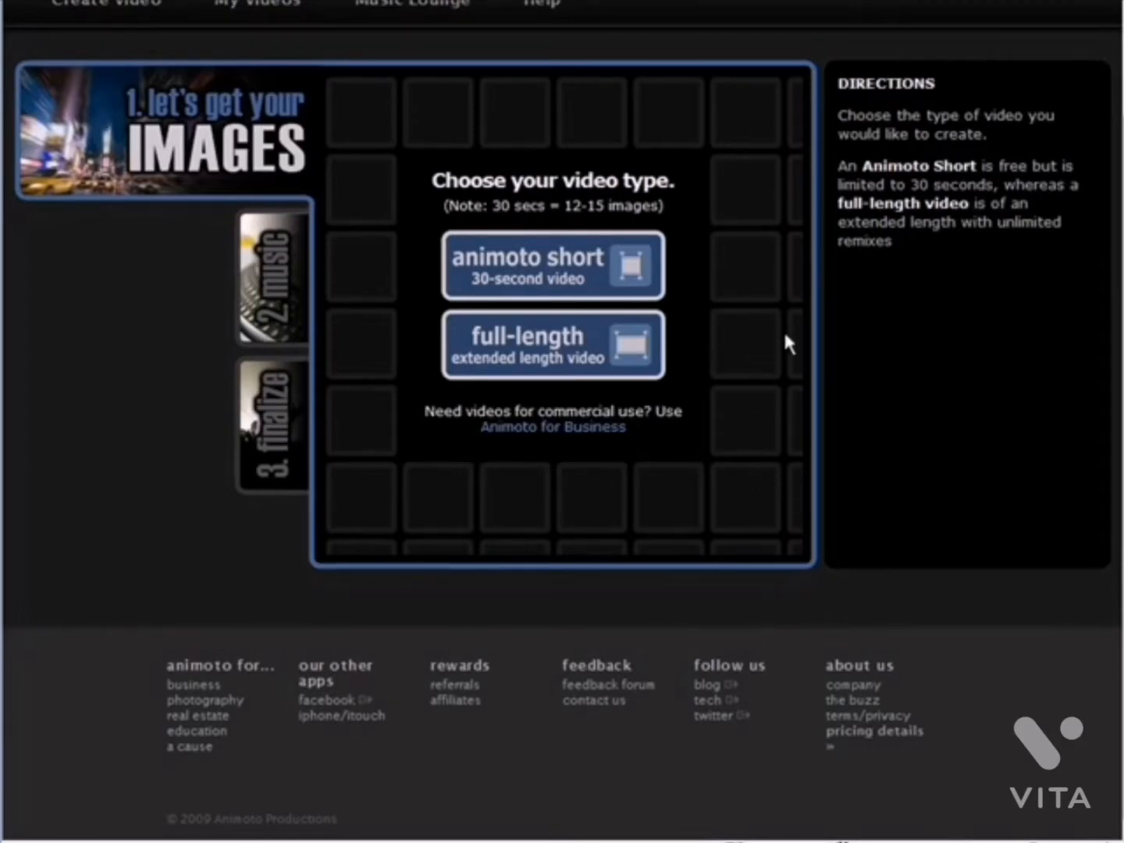
left_click(573, 264)
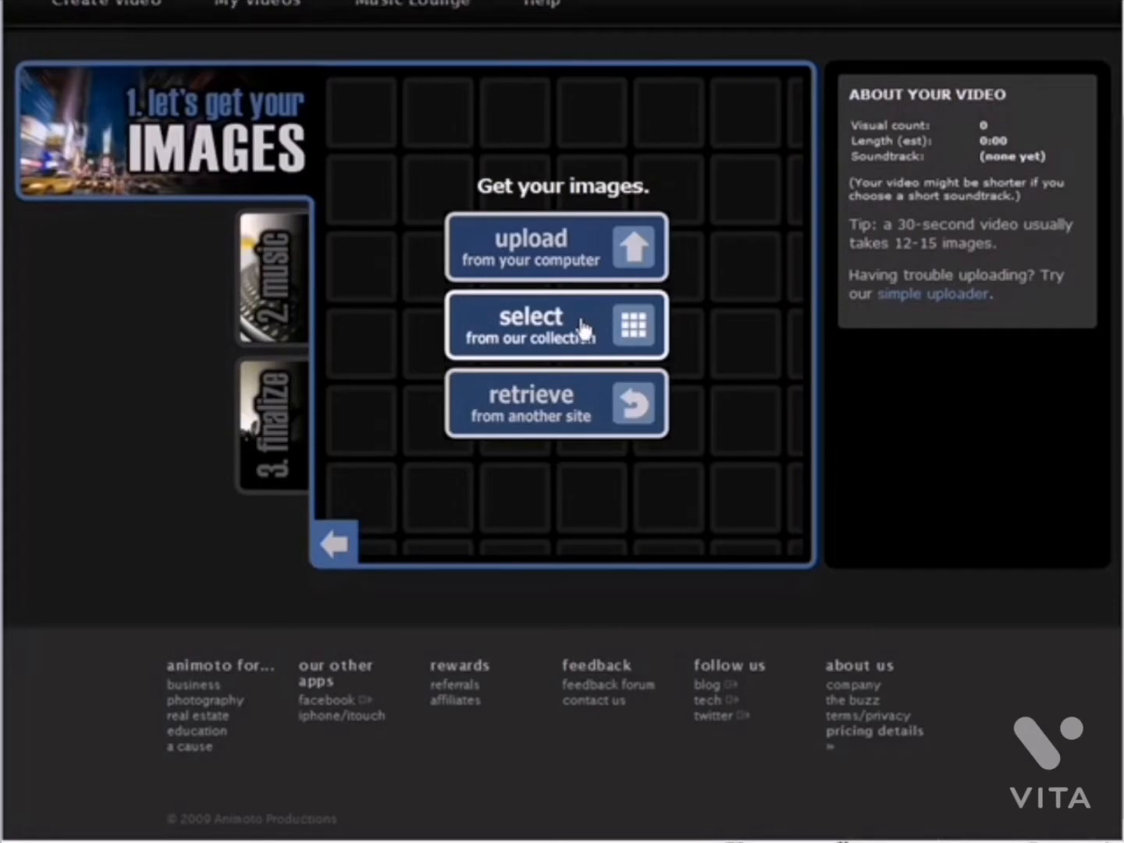
left_click(594, 410)
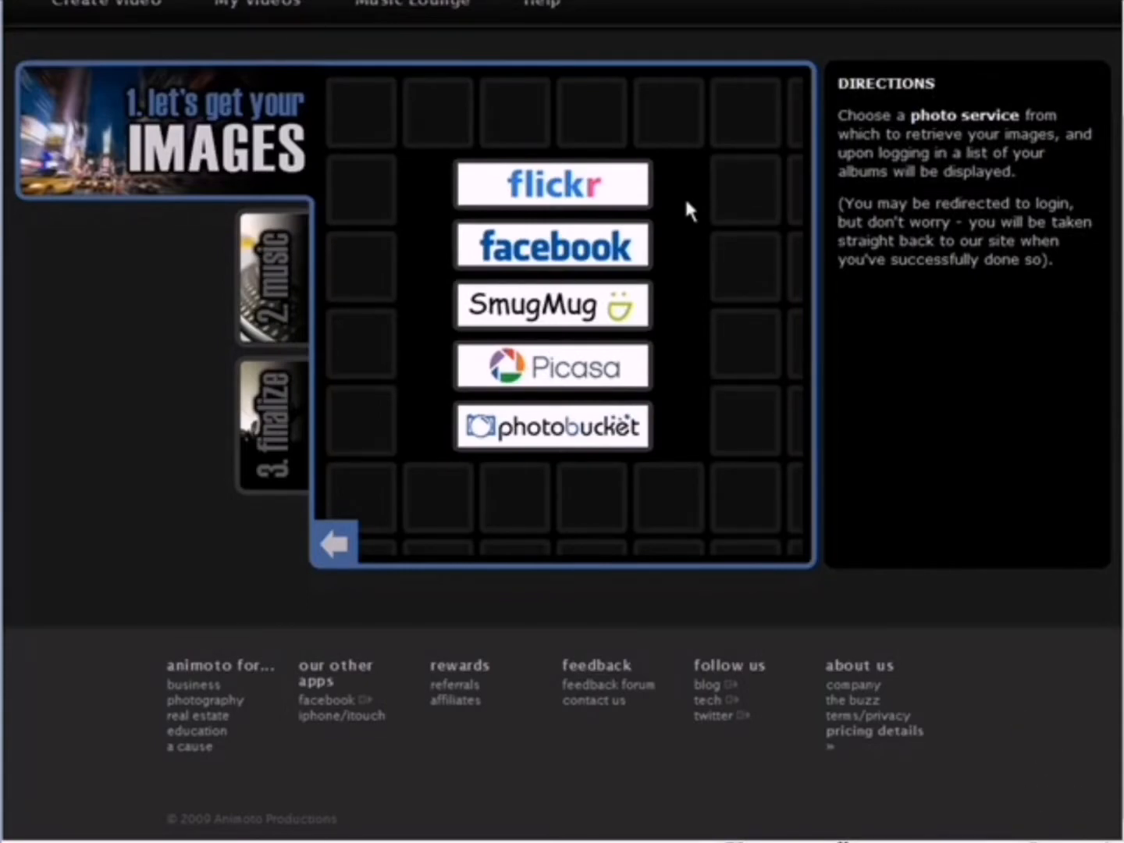
left_click(553, 245)
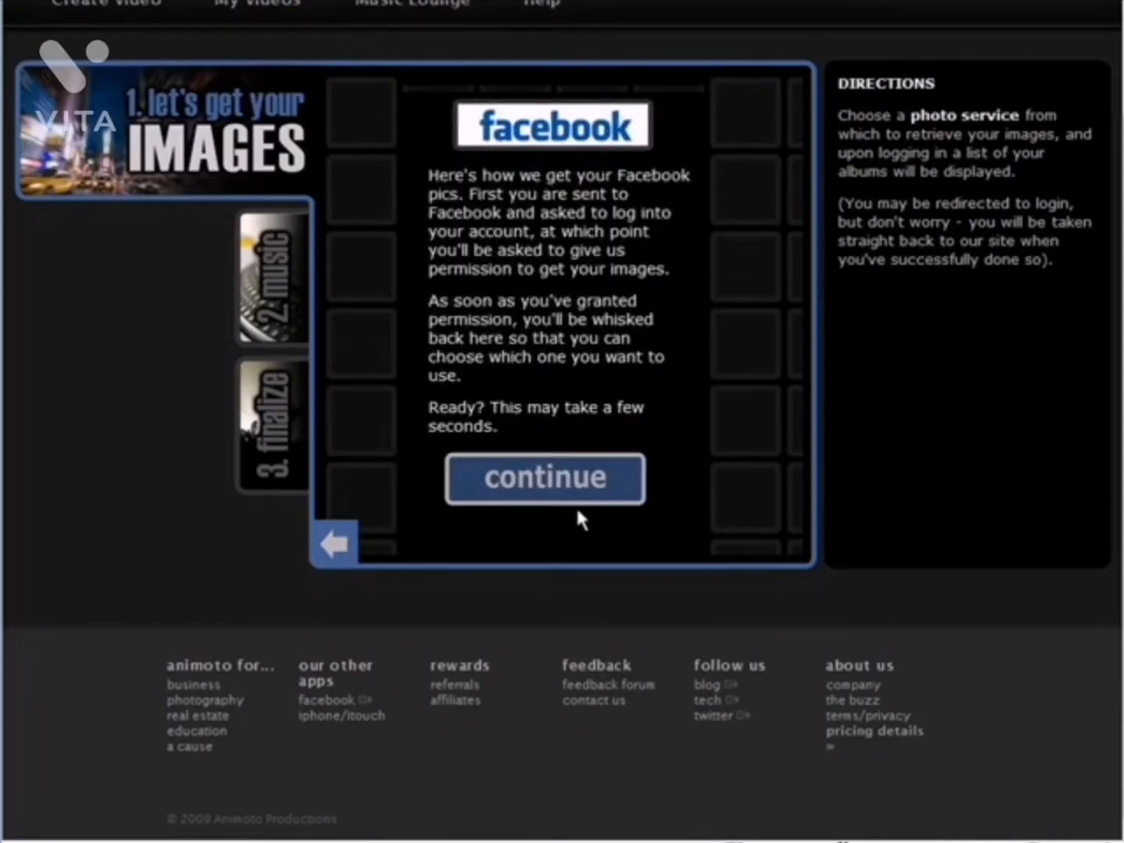
left_click(587, 486)
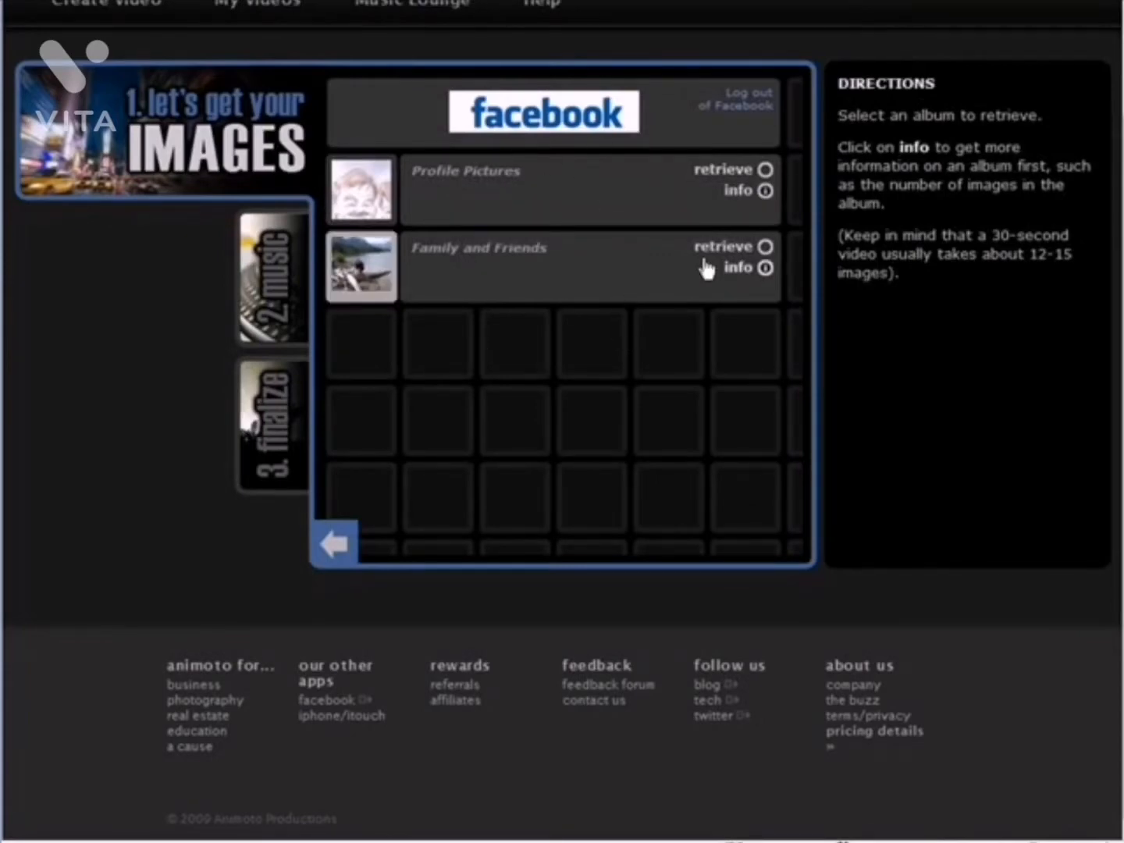
left_click(766, 247)
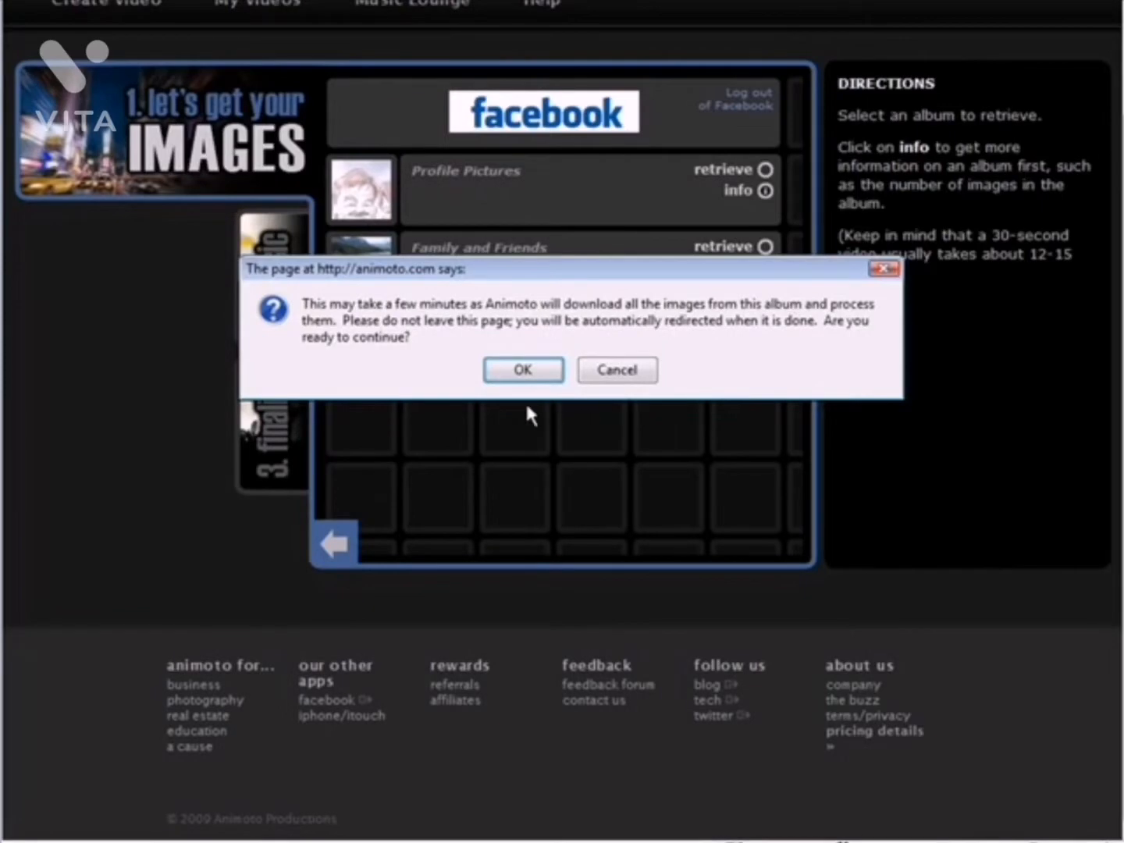
left_click(505, 373)
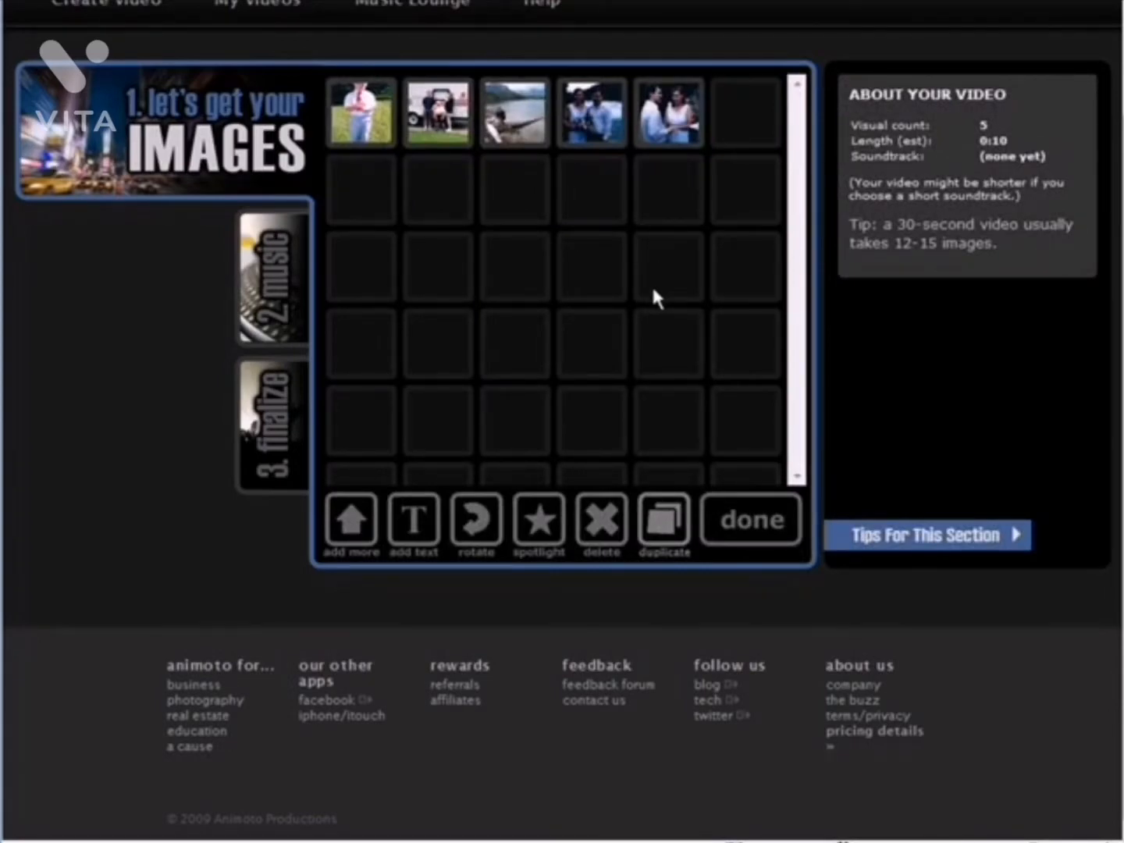
Add the red heart image and the "Love You" image from the Love collection to the video
left_click(351, 519)
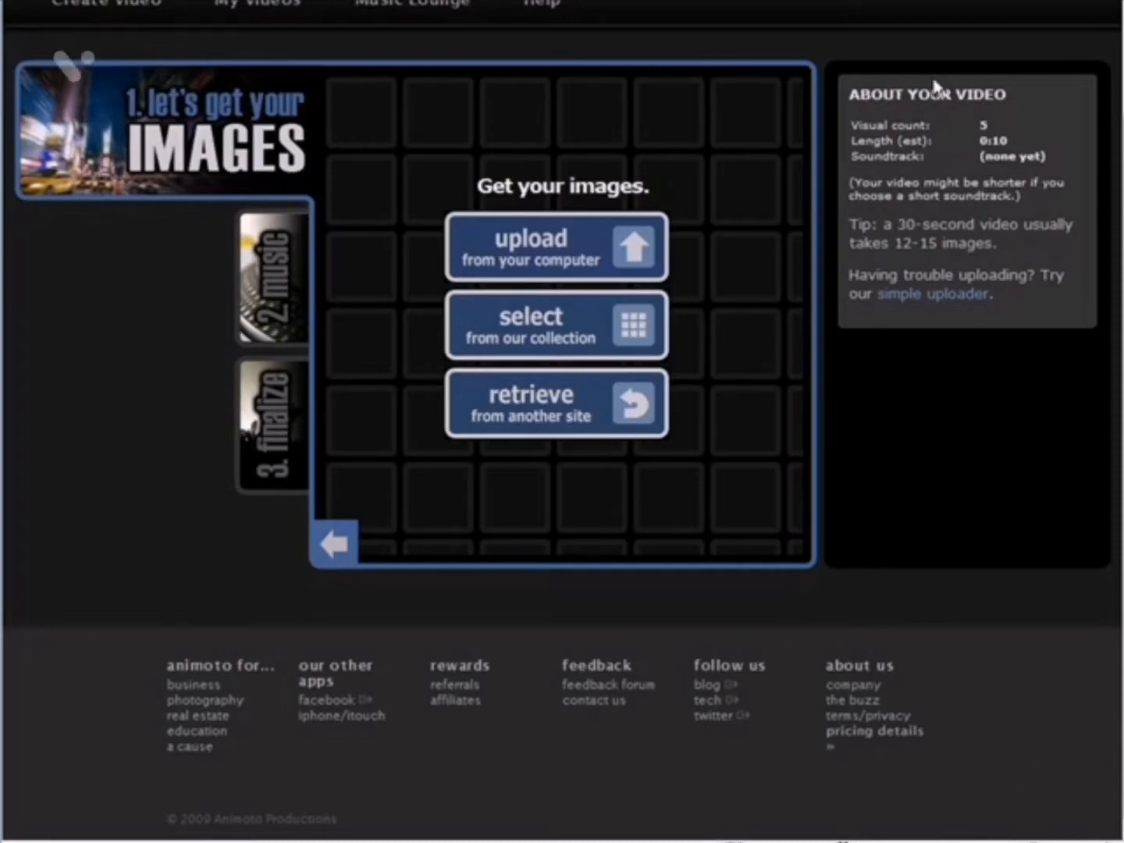
left_click(529, 333)
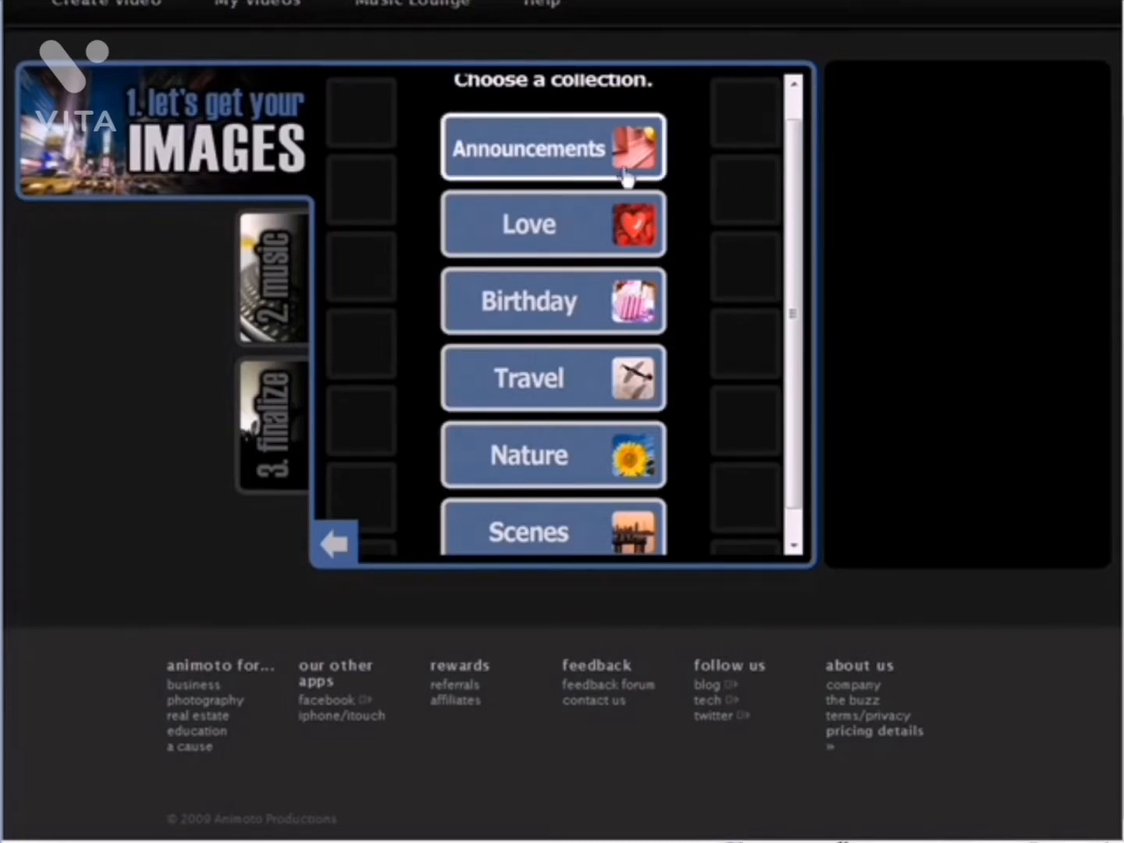
scroll(722, 269, "down", 1)
left_click(531, 191)
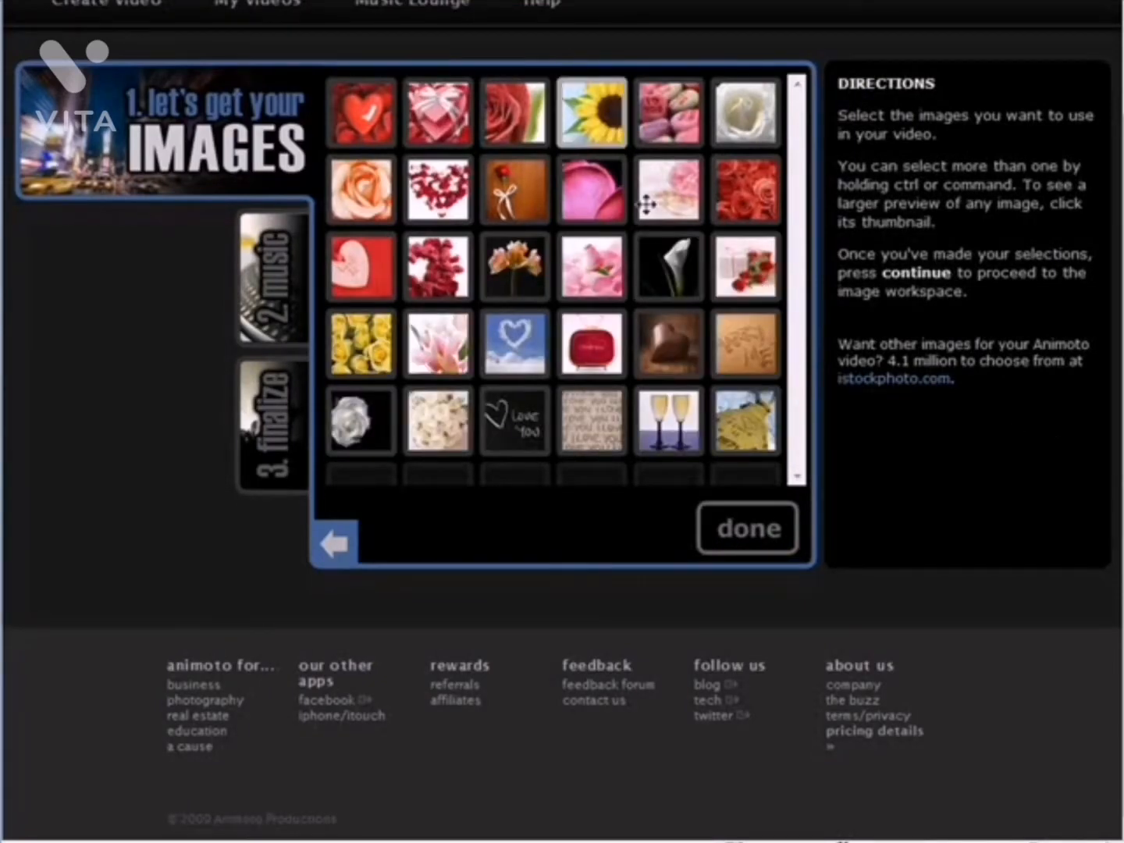
left_click(376, 114)
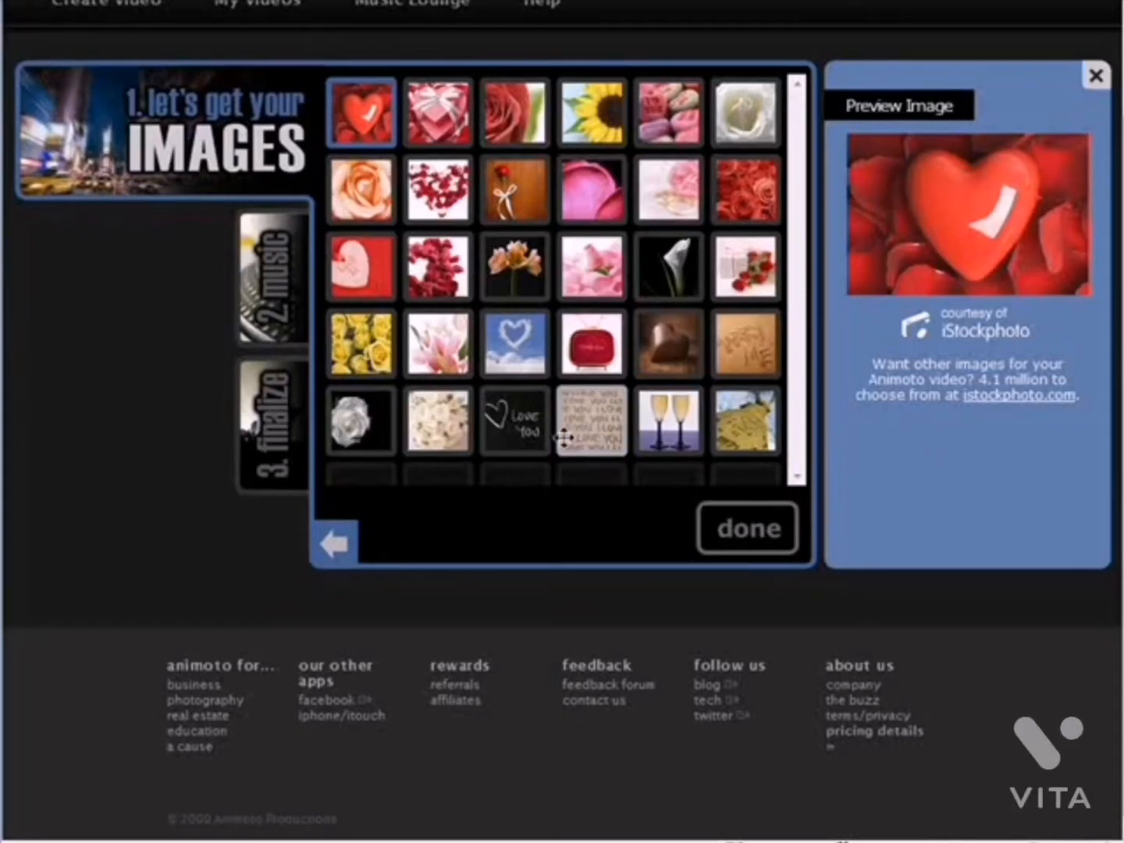
left_click(516, 421, "ctrl")
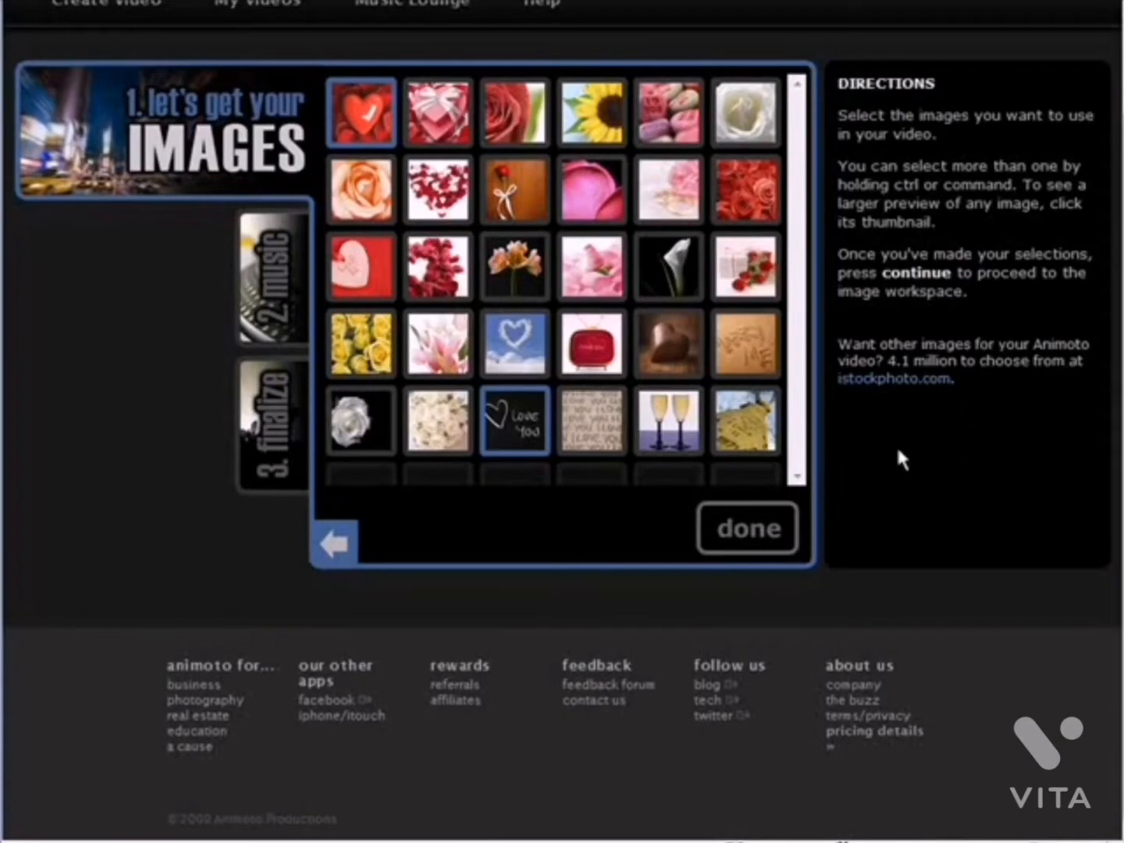
left_click(747, 528)
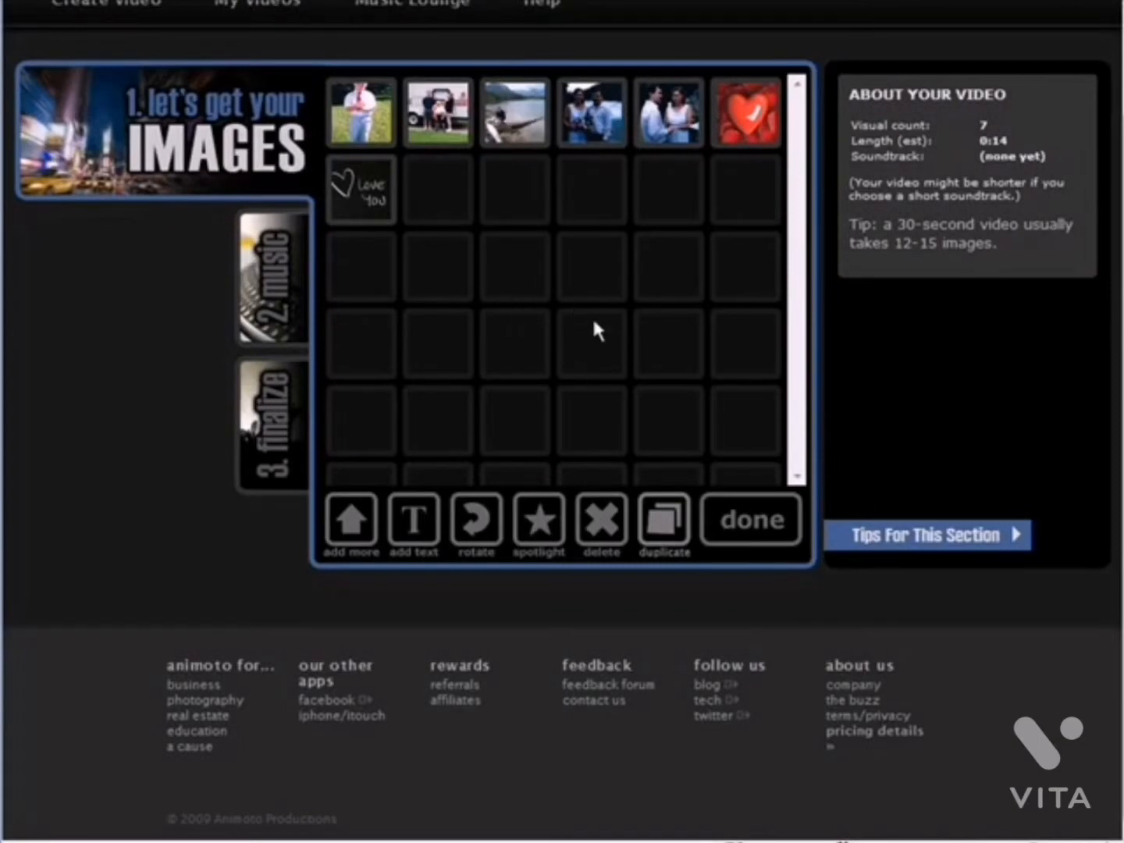
Delete the first three photos from the image workspace
left_click(345, 117)
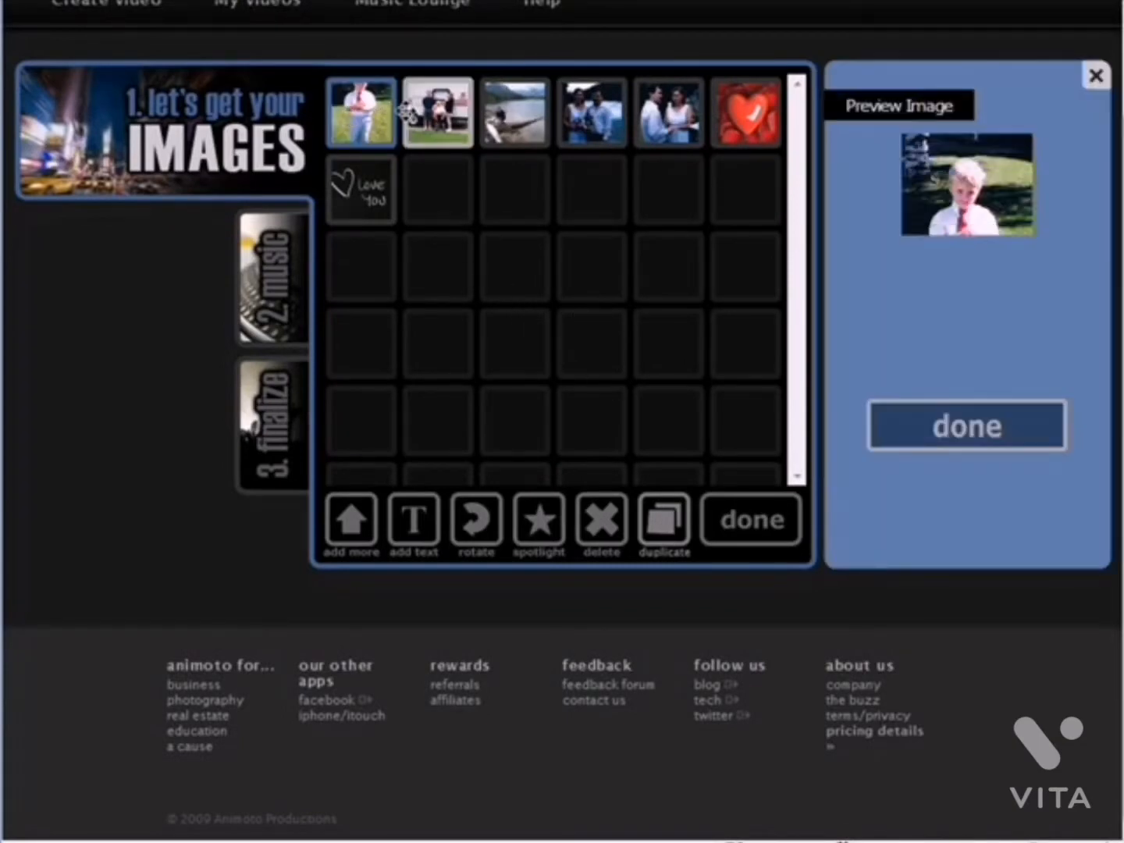
left_click(407, 113)
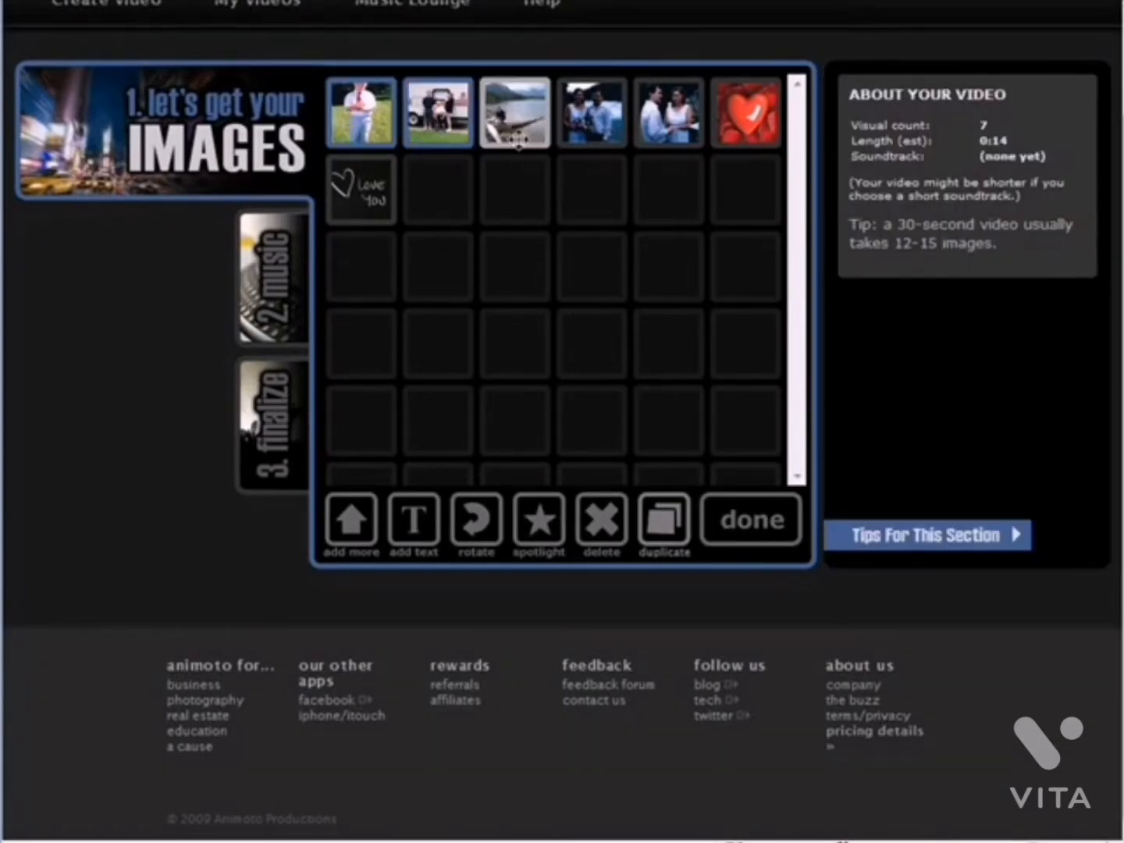
left_click(515, 103)
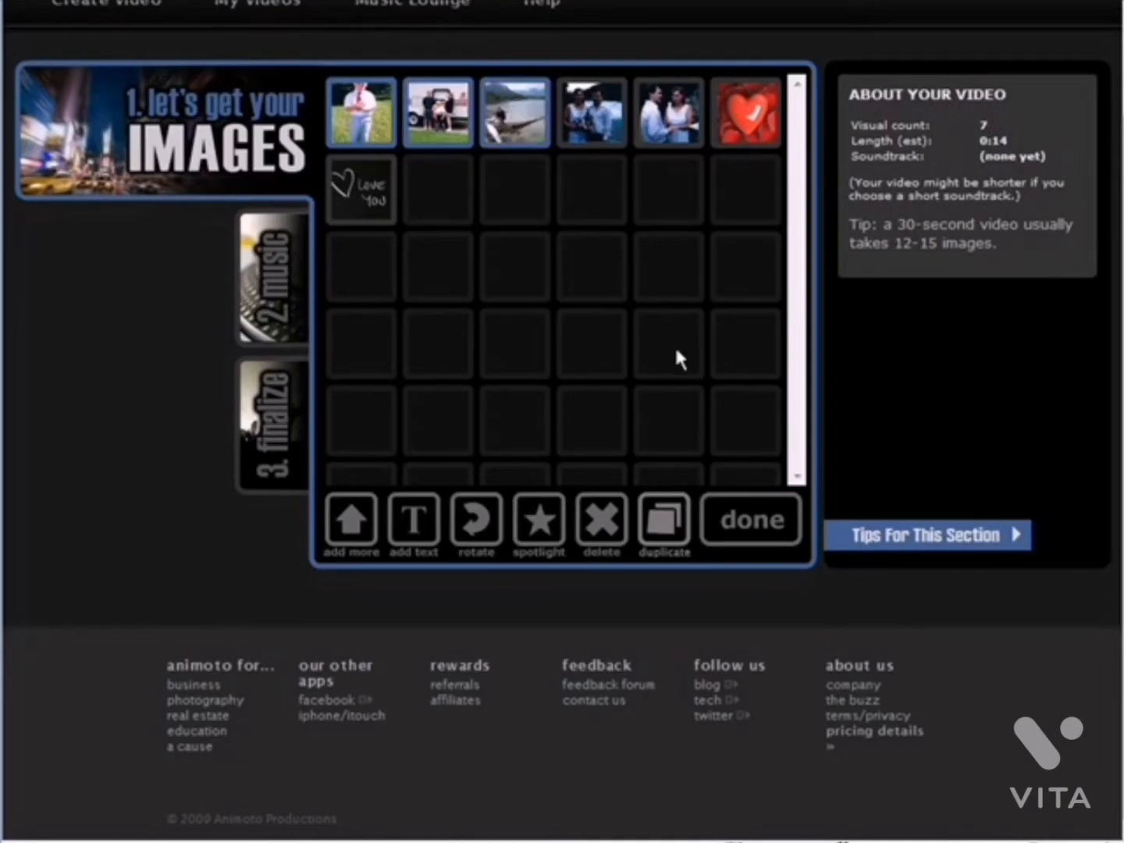
left_click(600, 519)
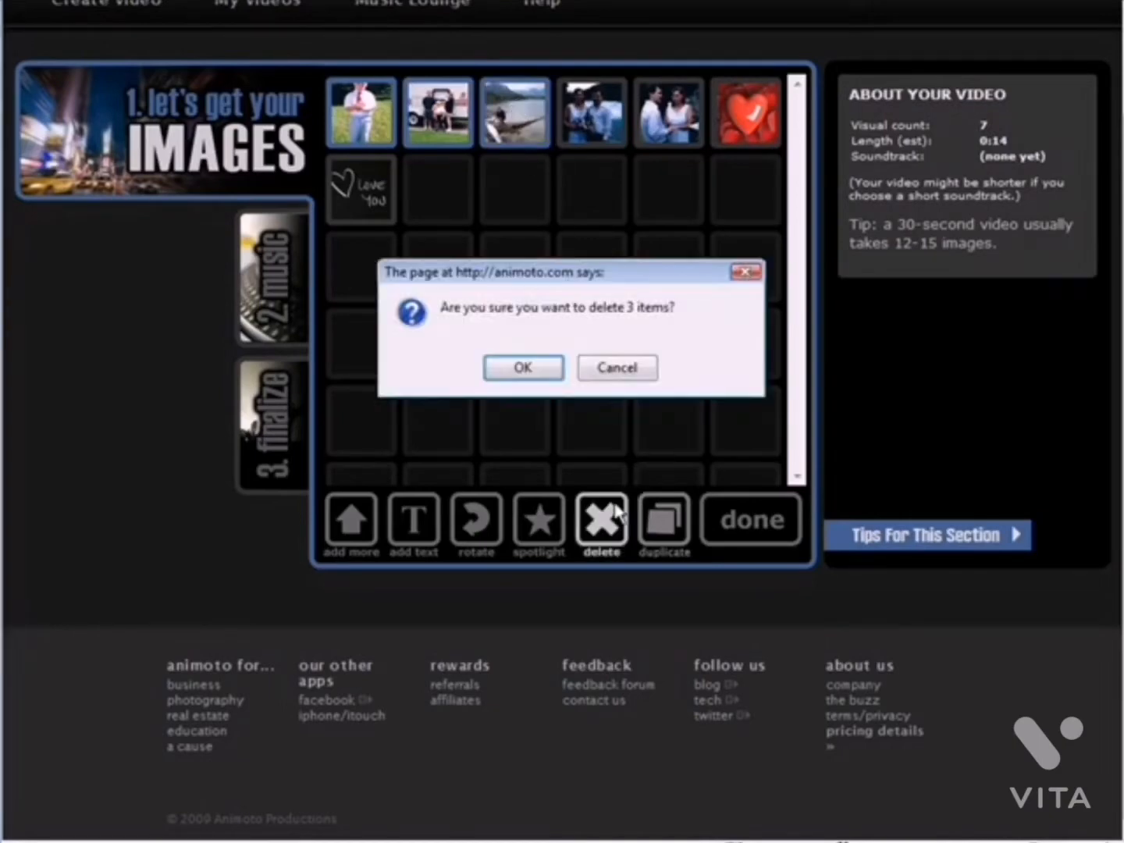
left_click(538, 370)
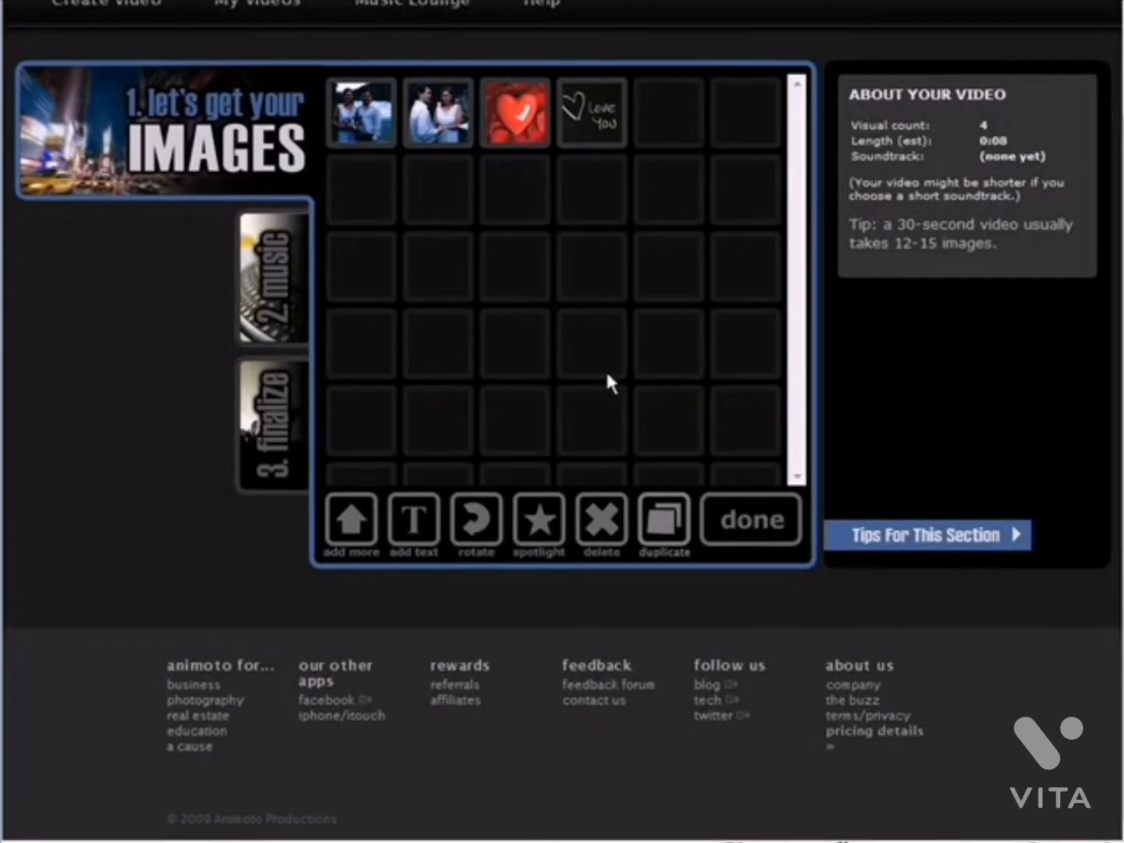
Move the heart image to the first position and spotlight the two wedding couple photos
left_click(515, 112)
left_click_drag(516, 111, 368, 117)
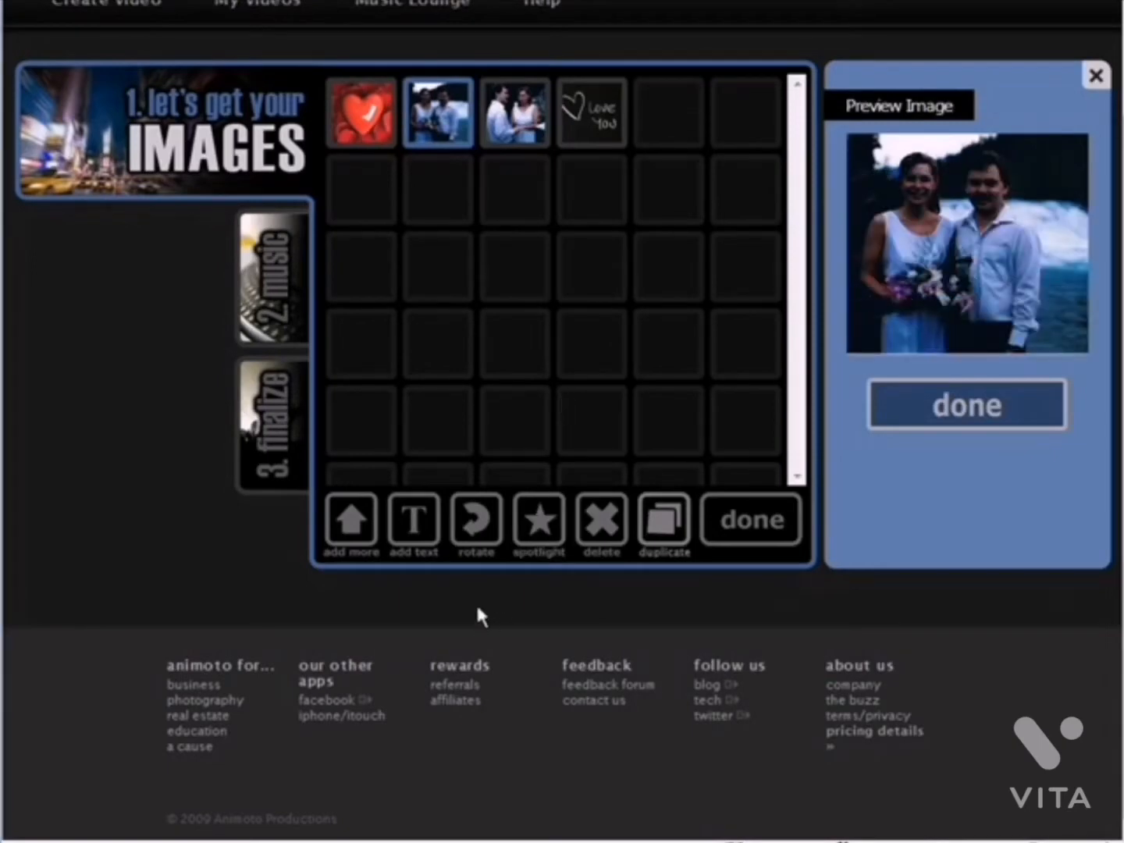
left_click(537, 520)
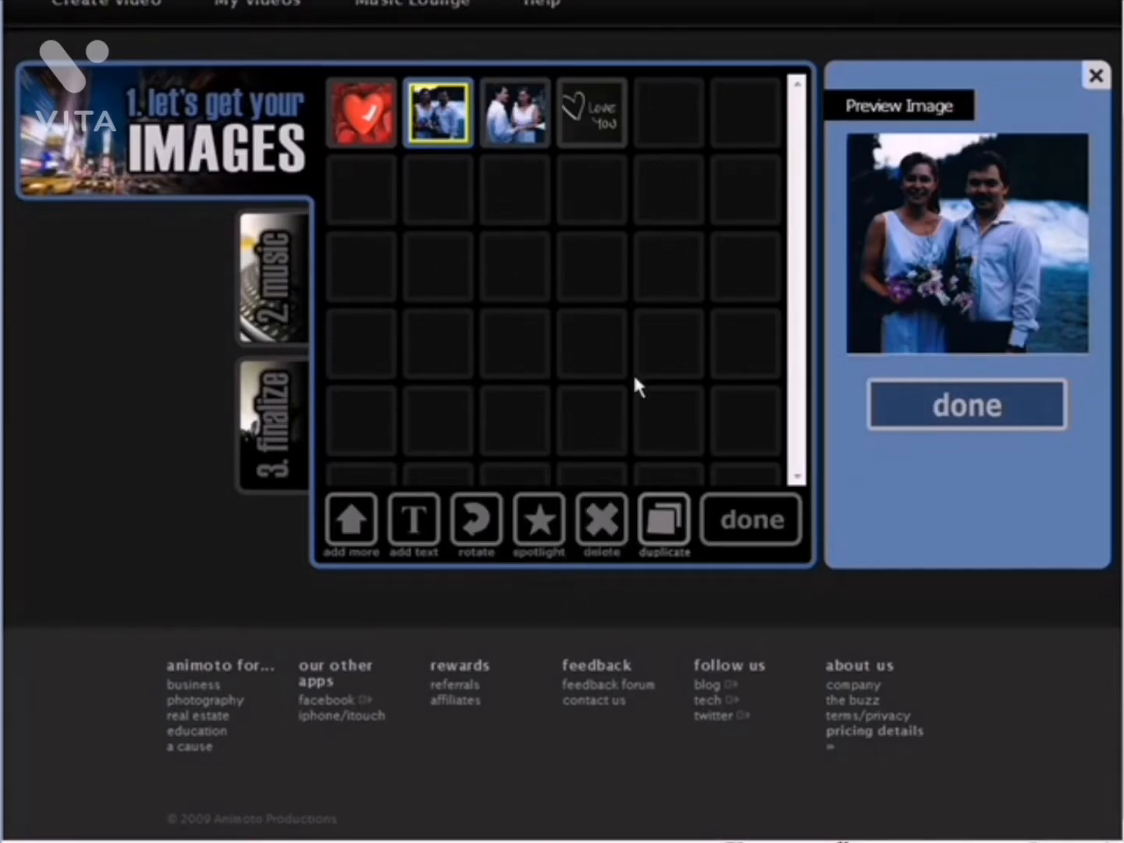
left_click(516, 112)
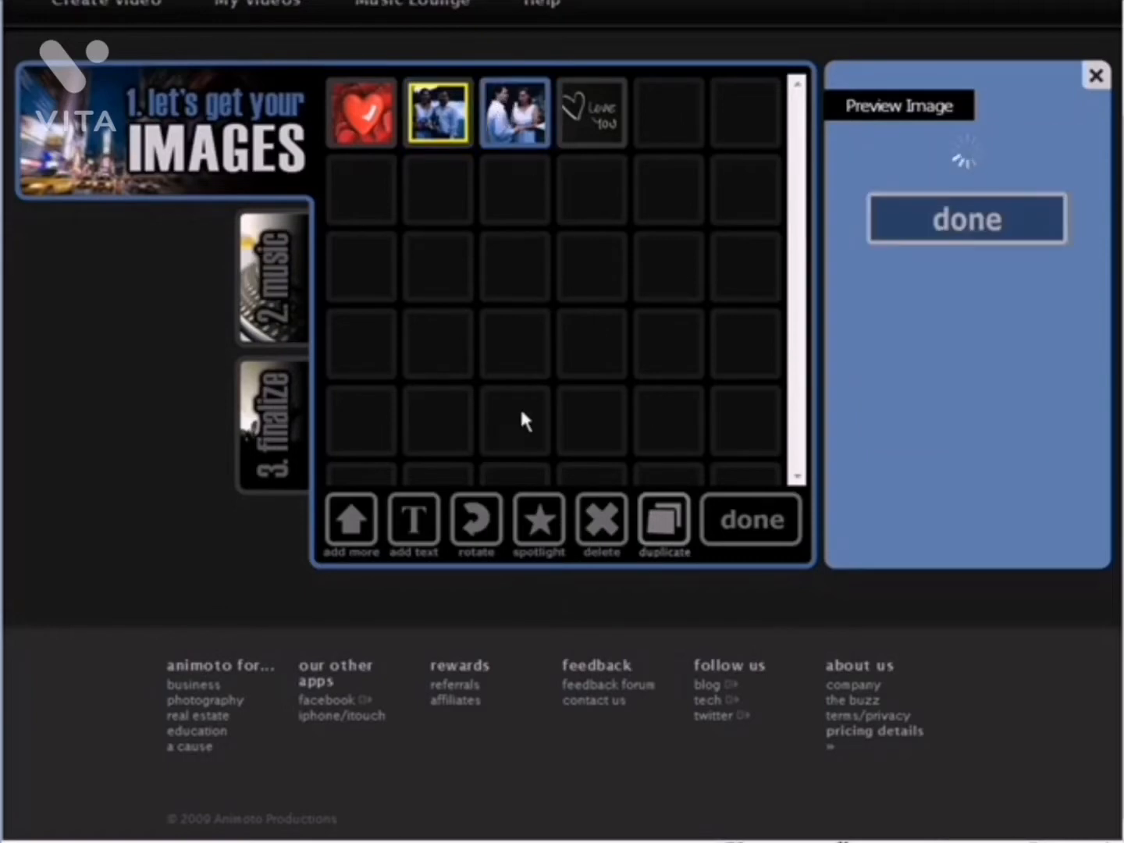
left_click(538, 519)
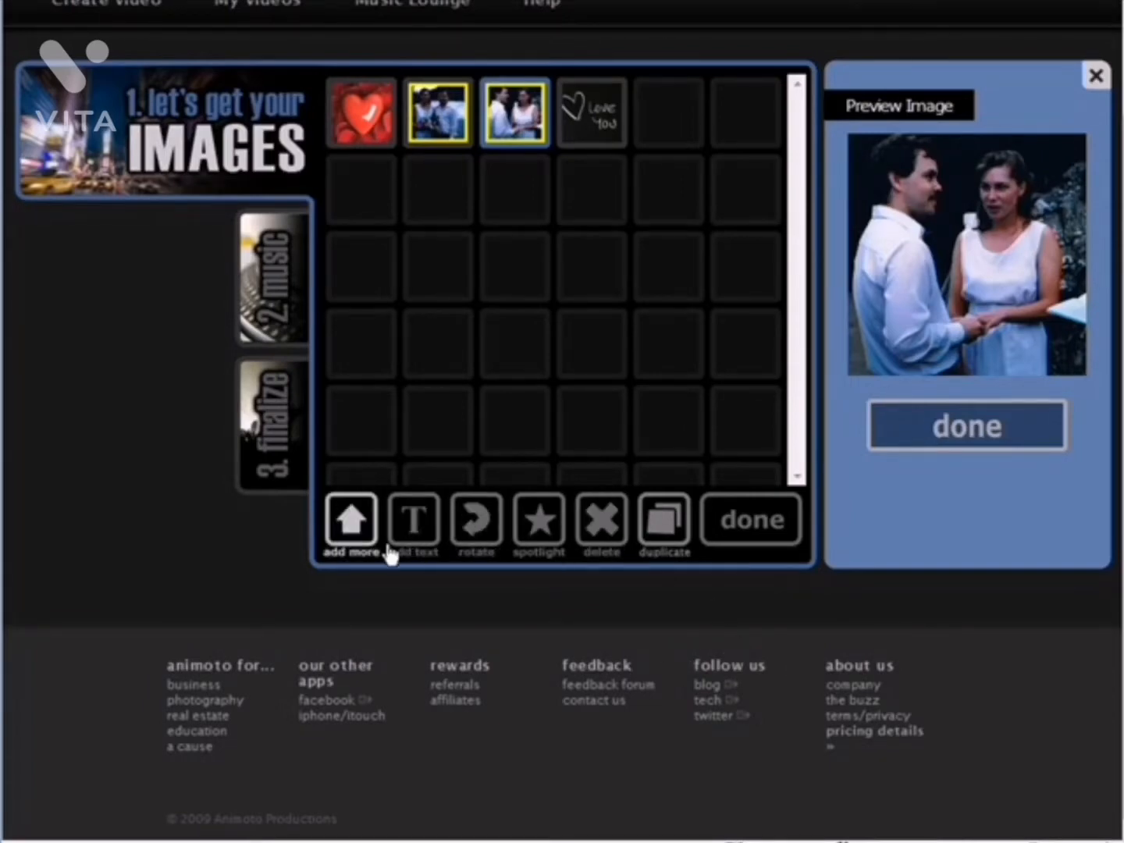
Add a title slide "Wedding Day 8/05/1989" with subtitle "Bow Falls - Banff Alberta." and move it to the first position
left_click(414, 519)
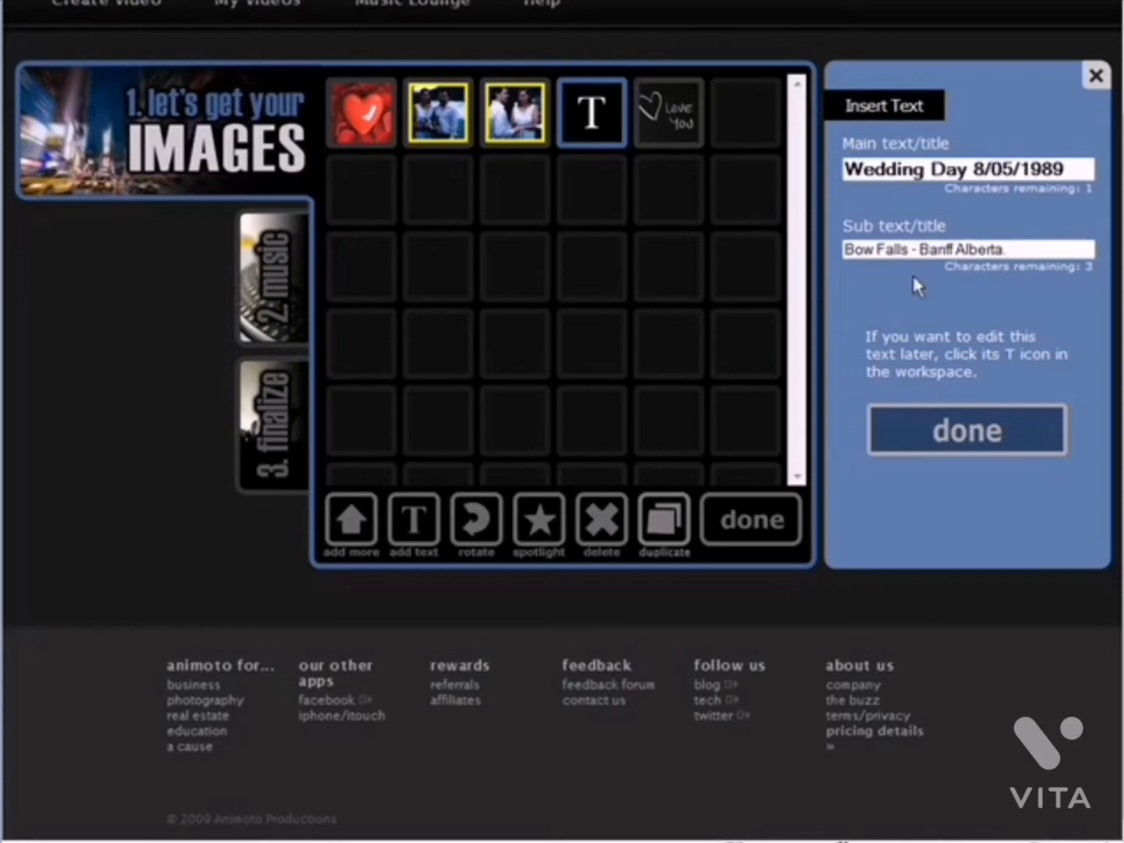
left_click(959, 432)
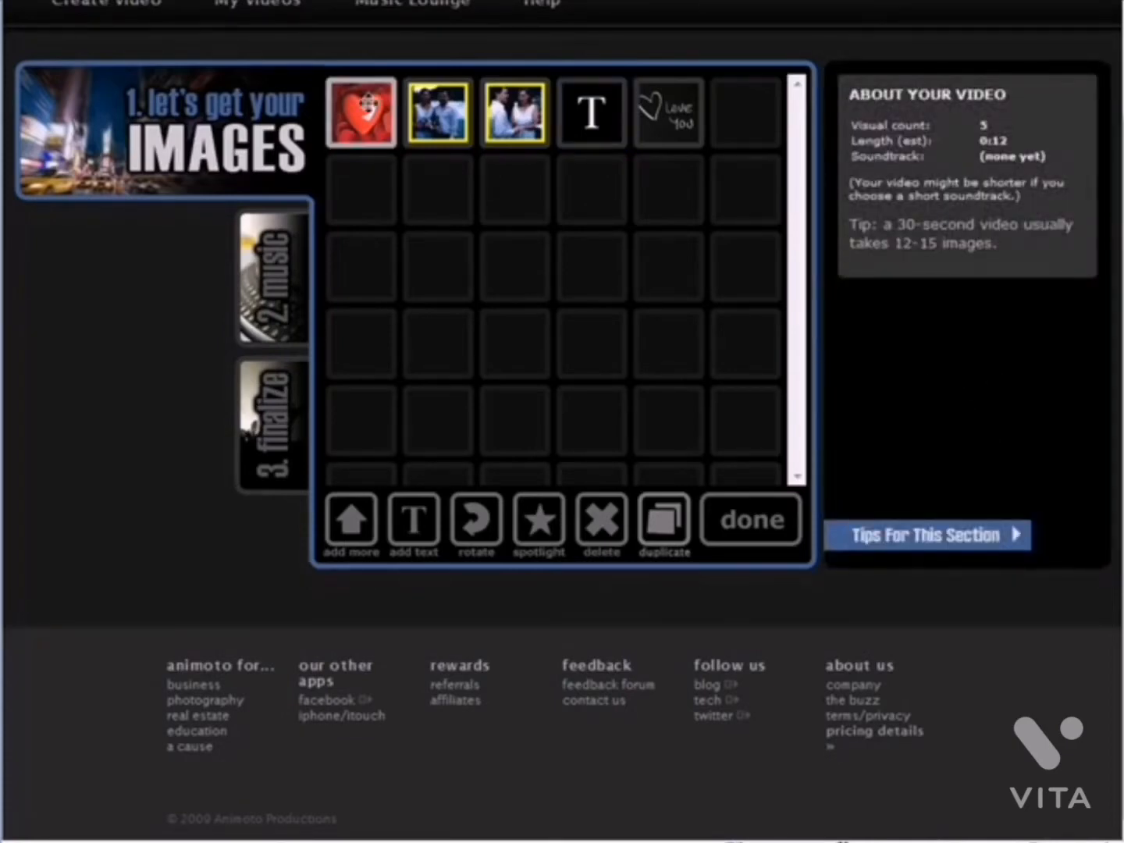
left_click(591, 113)
left_click_drag(591, 113, 455, 138)
Review the heart image preview and the title slide's text
left_click(373, 114)
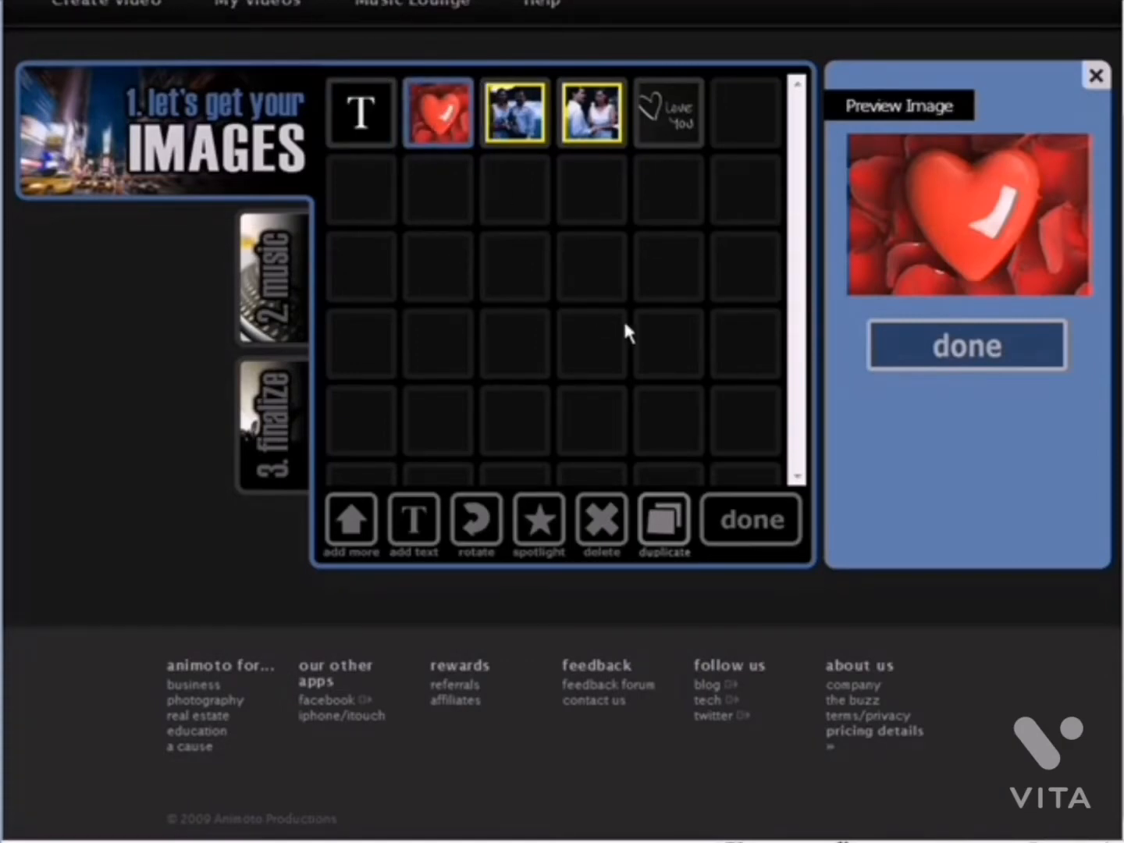
left_click(360, 111)
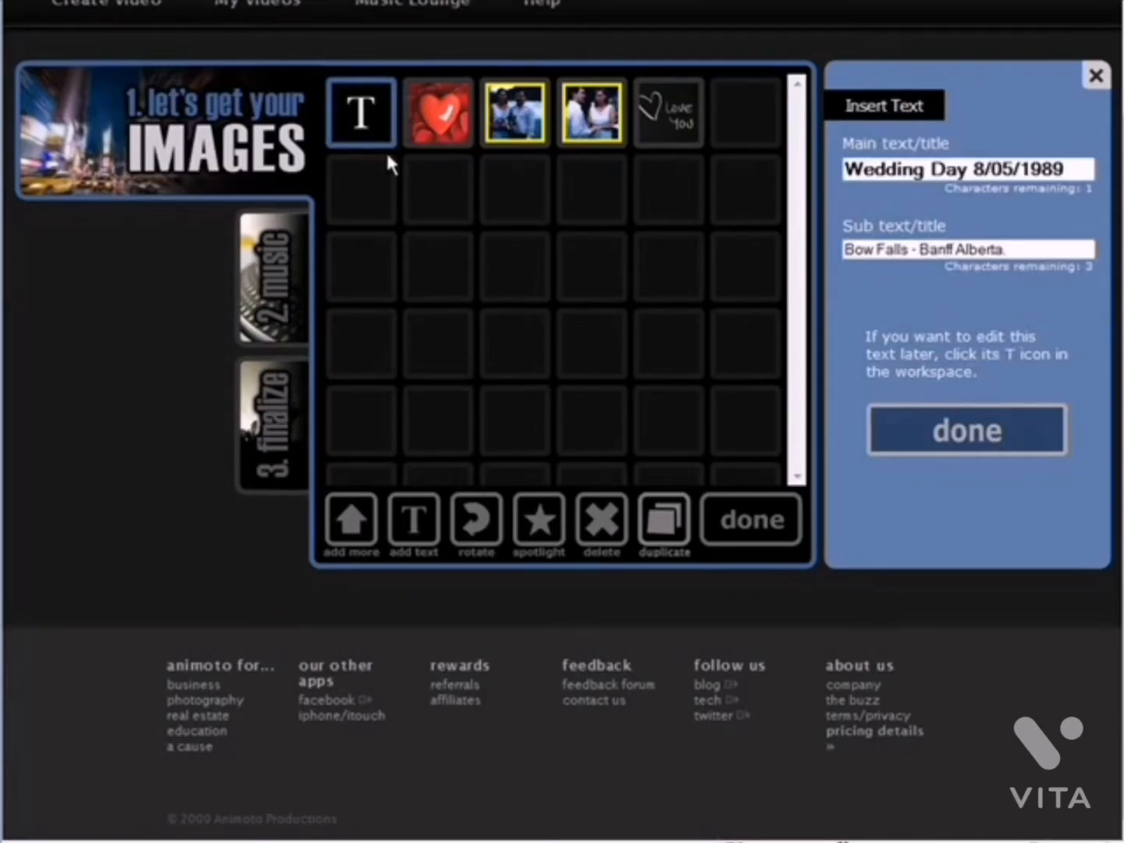
left_click(965, 431)
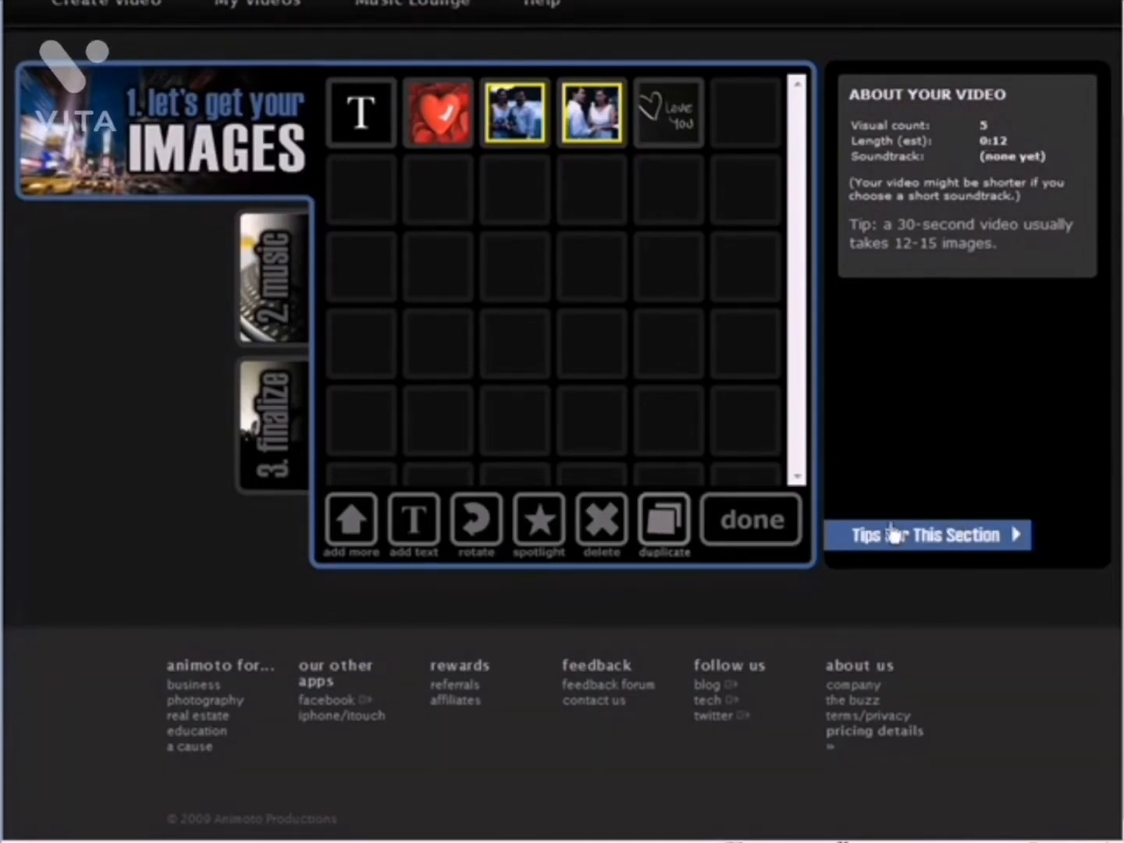
Finish the images stage and open the Top 40/Pop genre in the music collection
left_click(773, 529)
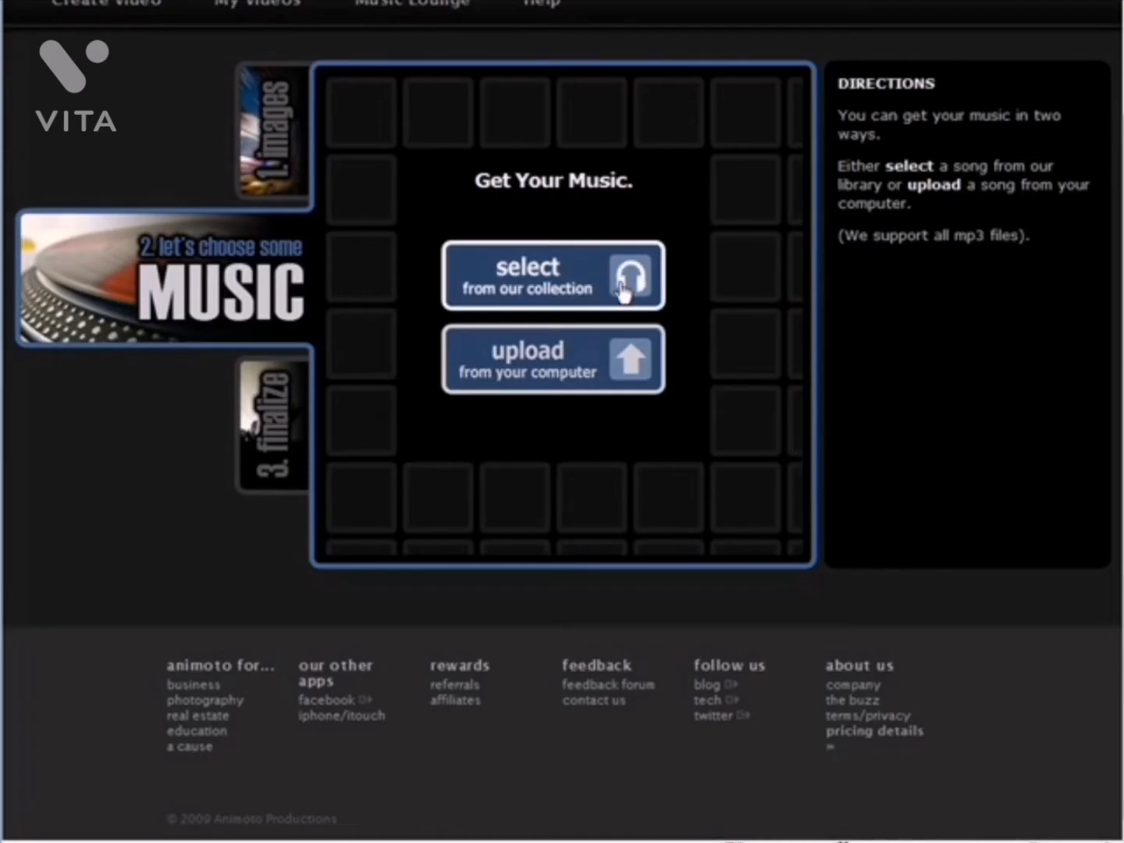
left_click(528, 275)
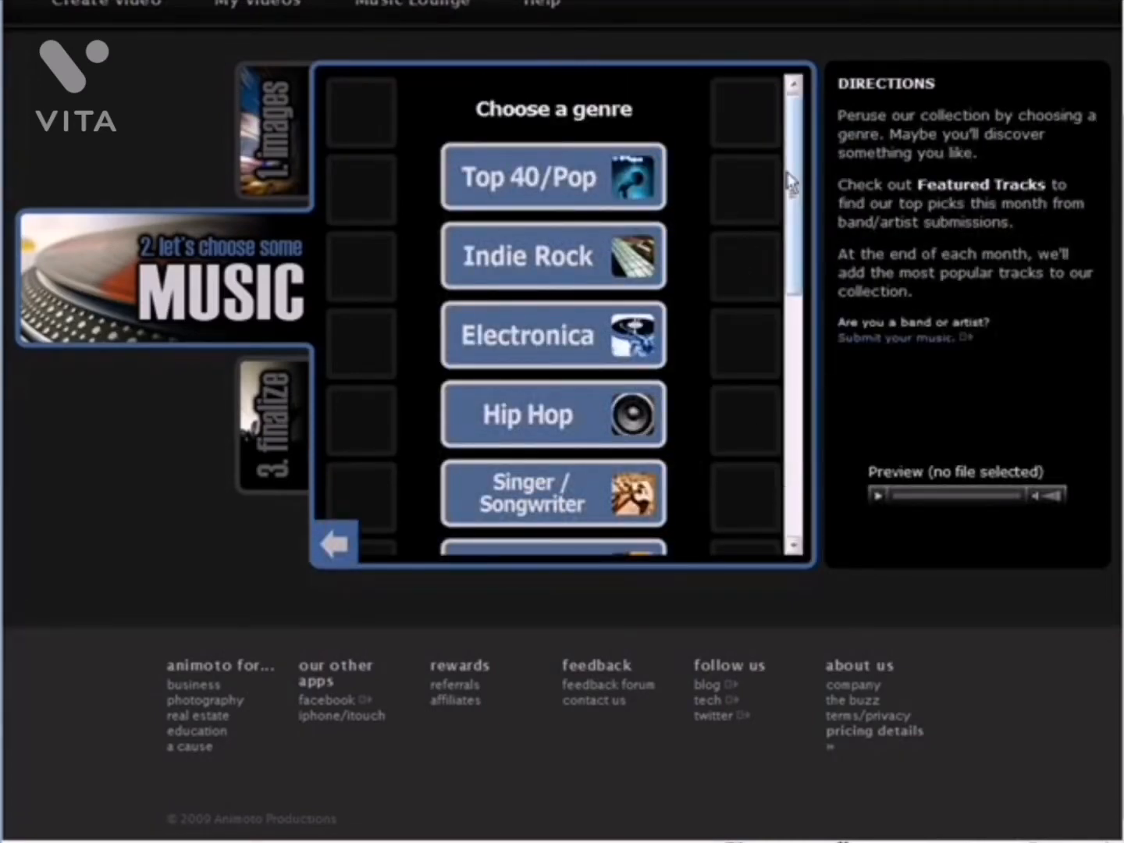
mouse_move(793, 180)
left_mouse_down()
mouse_move(800, 431)
mouse_move(796, 185)
left_mouse_up()
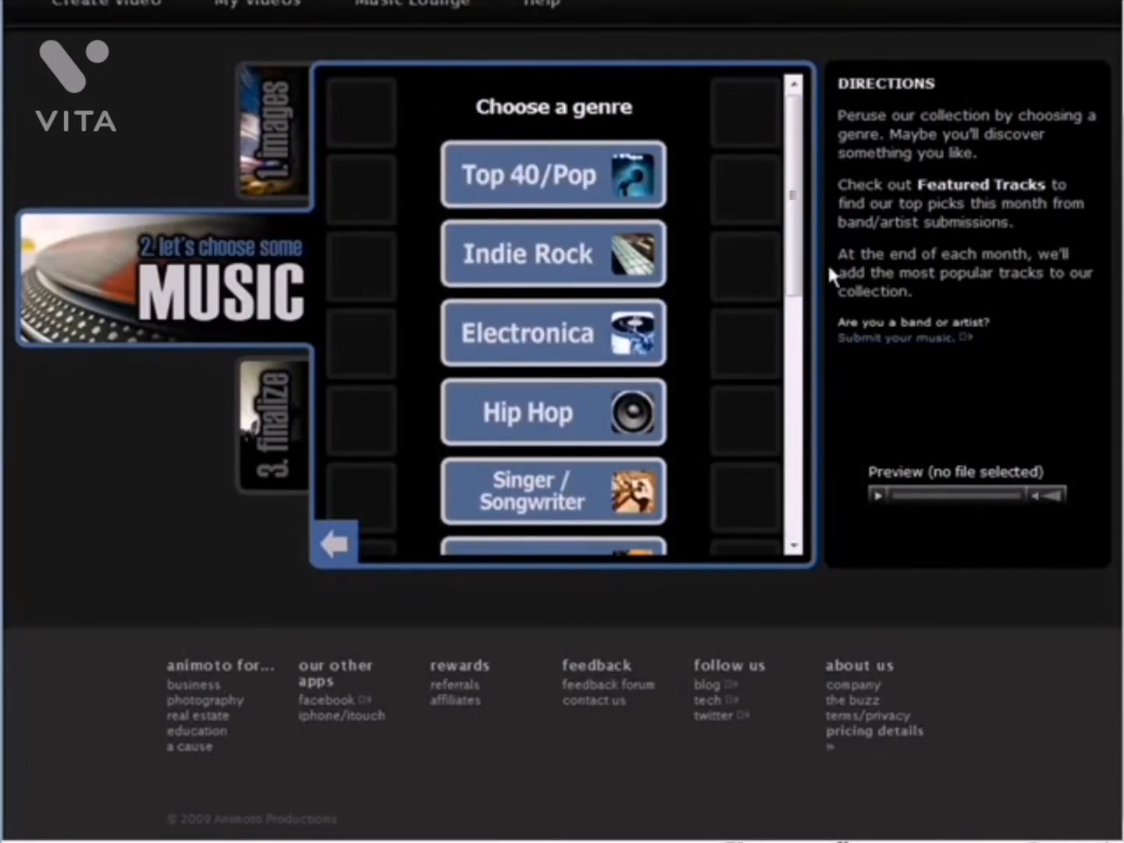
left_click(577, 183)
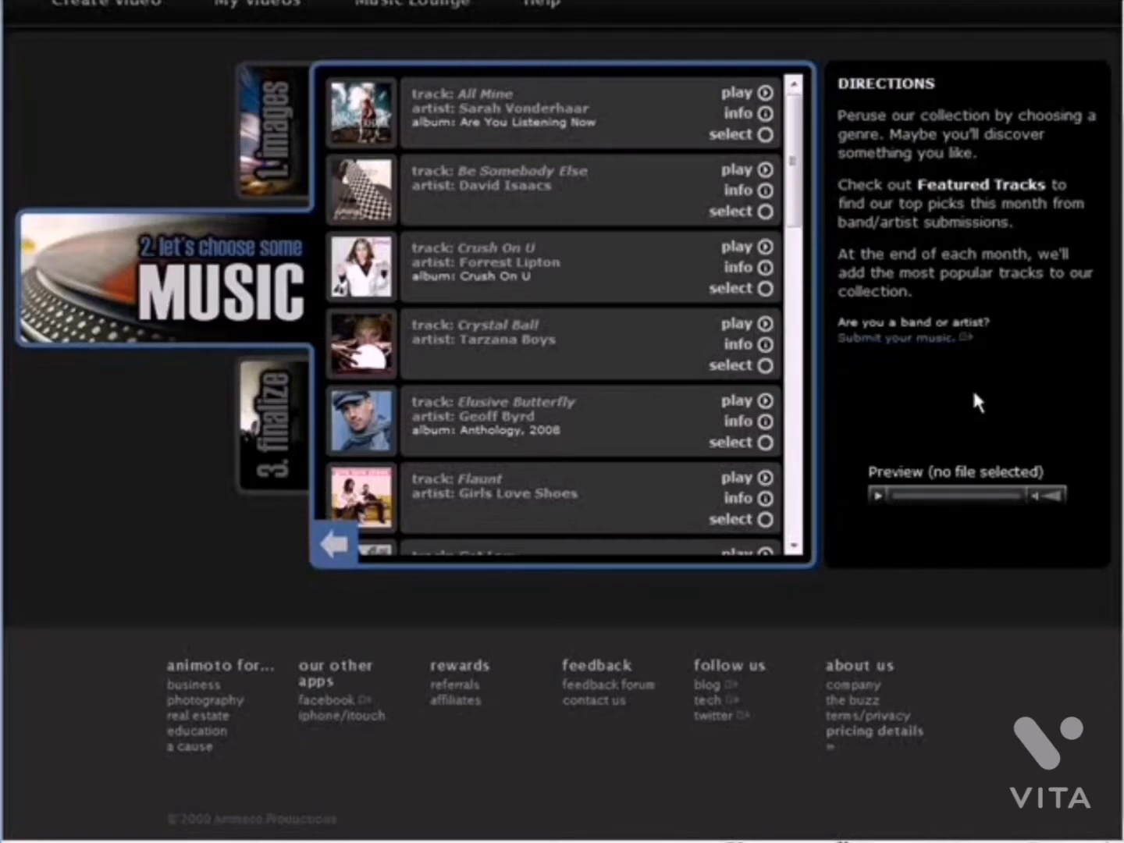
Show the details of the track 'Out Of My Mind' by Cavashawn and play its preview
scroll(592, 276, "down", 10)
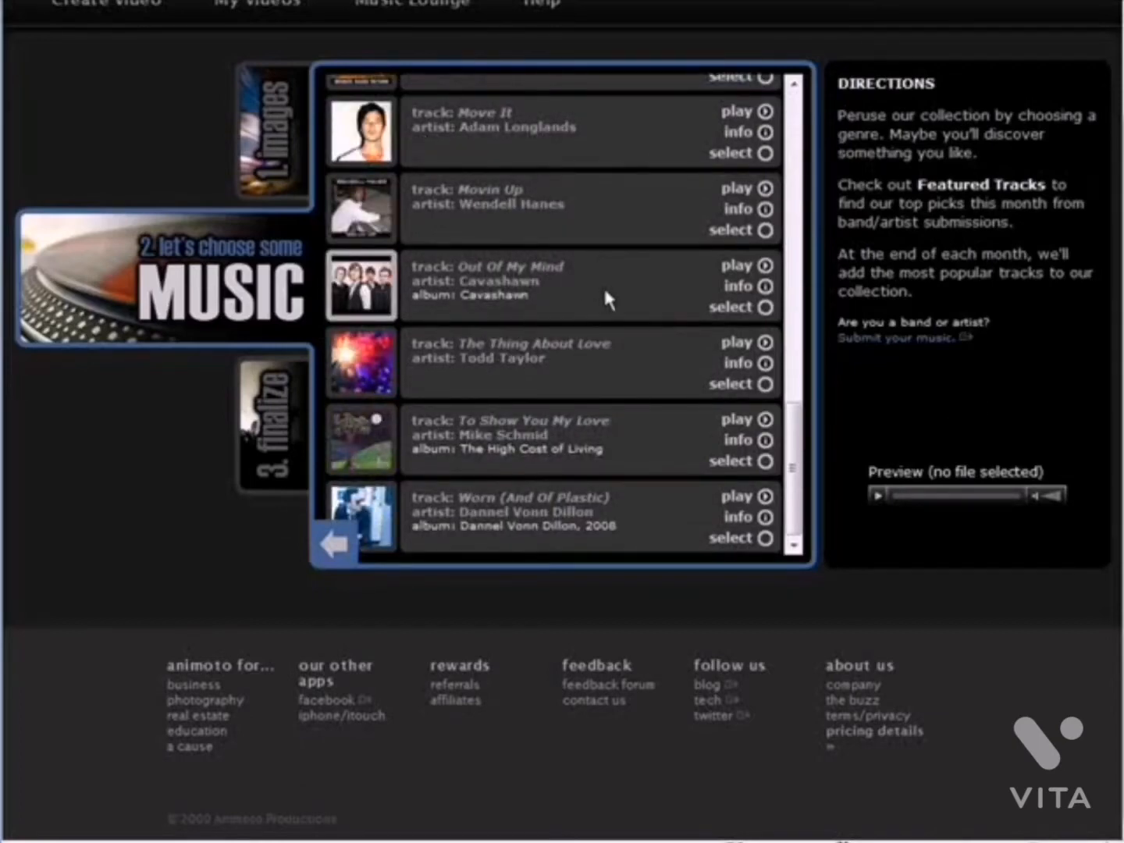
left_click(756, 267)
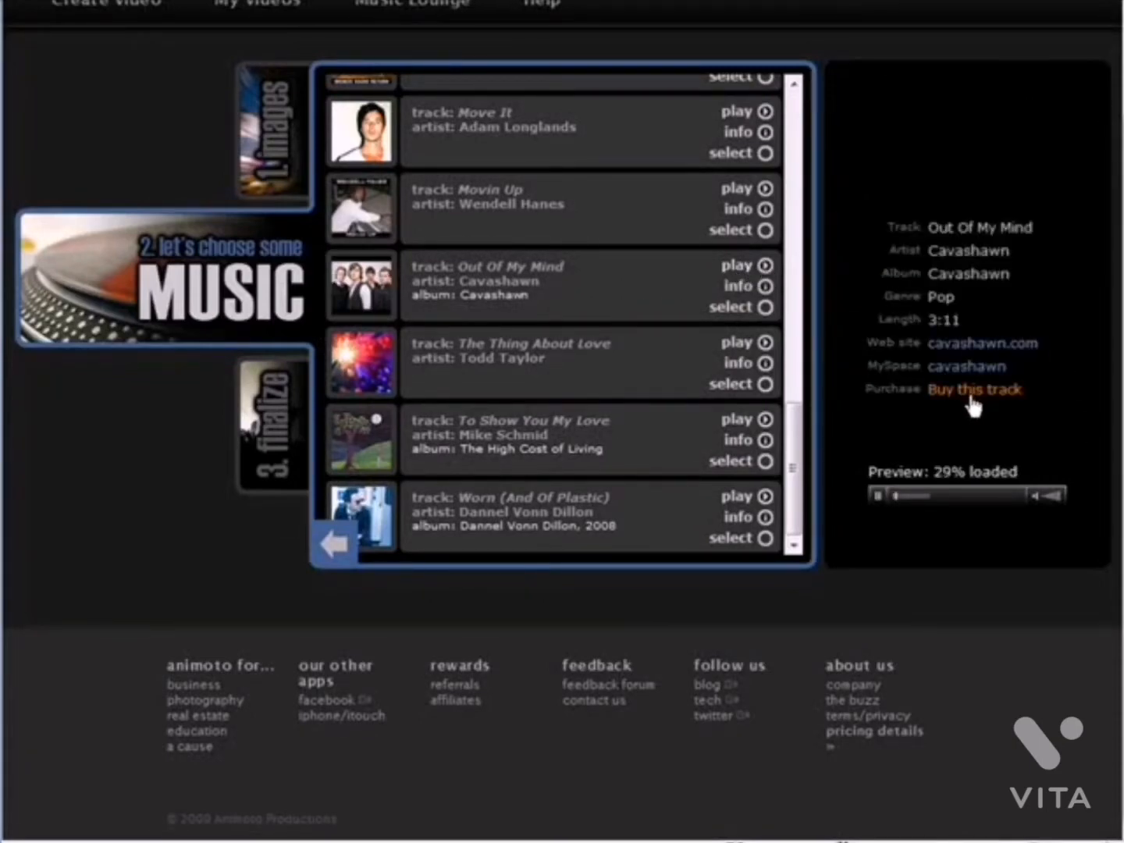
left_click(877, 495)
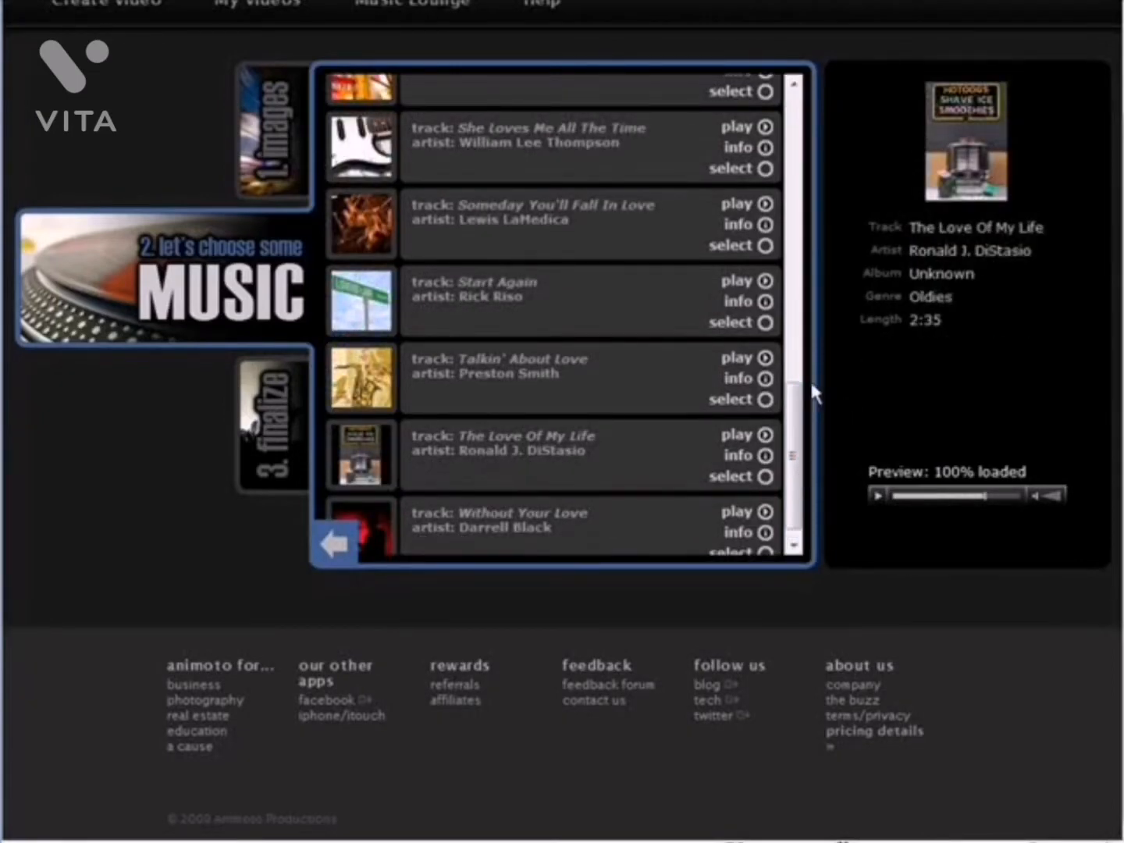
Select 'The Love Of My Life' by Ronald J. DiStasio as the soundtrack and save it
left_click(766, 478)
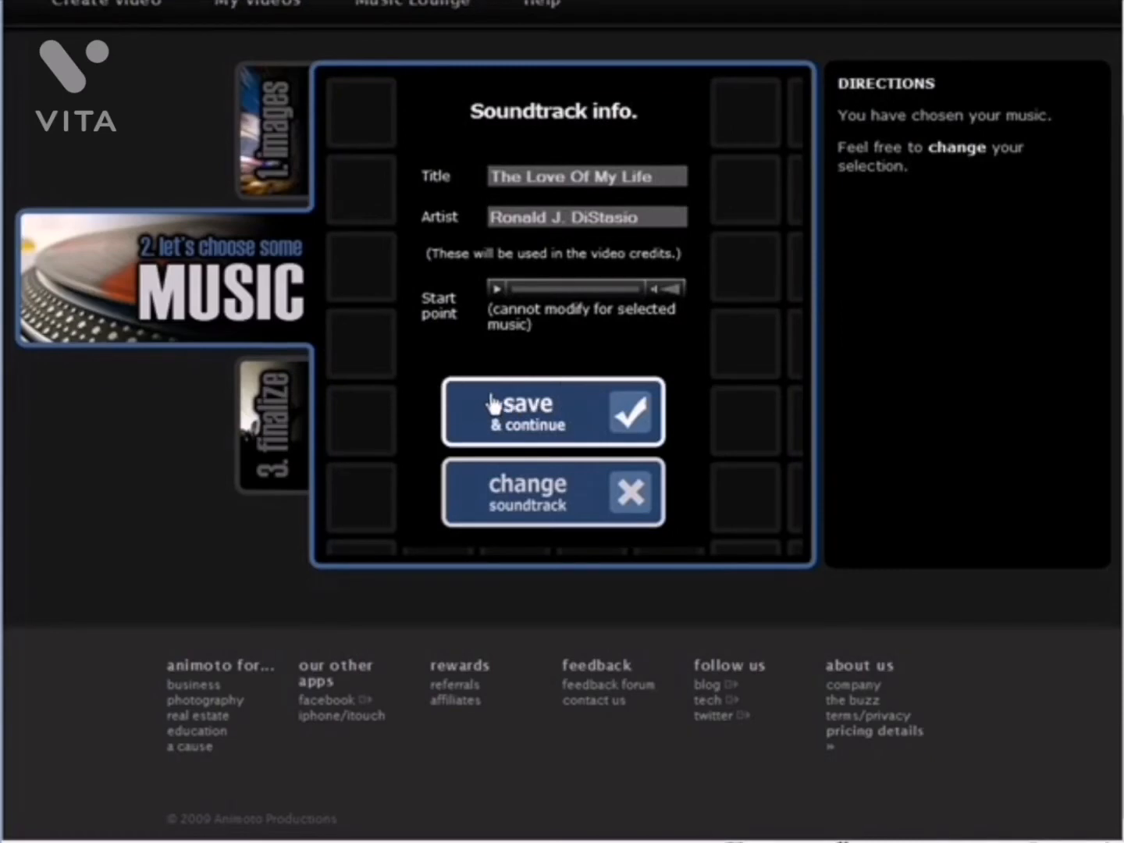
left_click(558, 419)
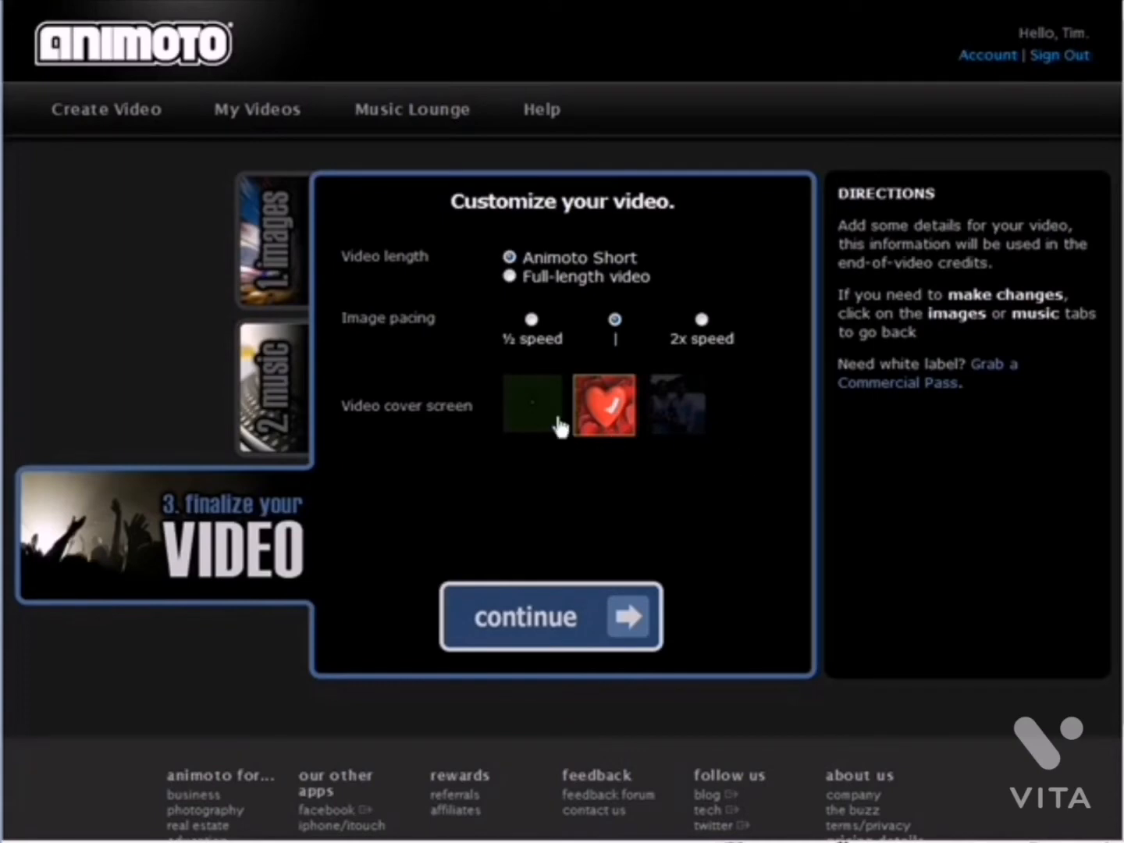
Keep Animoto Short with the heart image as the video cover screen and continue
left_click(523, 415)
left_click(615, 425)
left_click(678, 408)
left_click(544, 398)
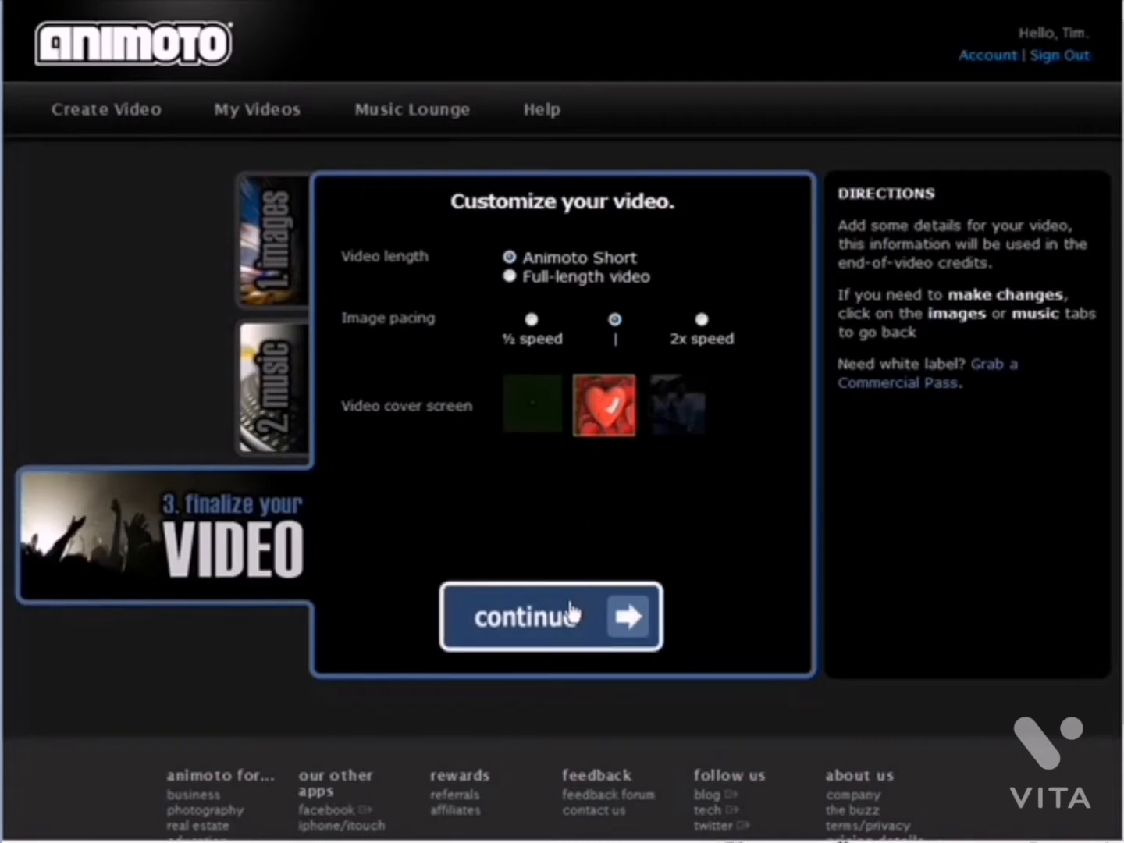
left_click(573, 615)
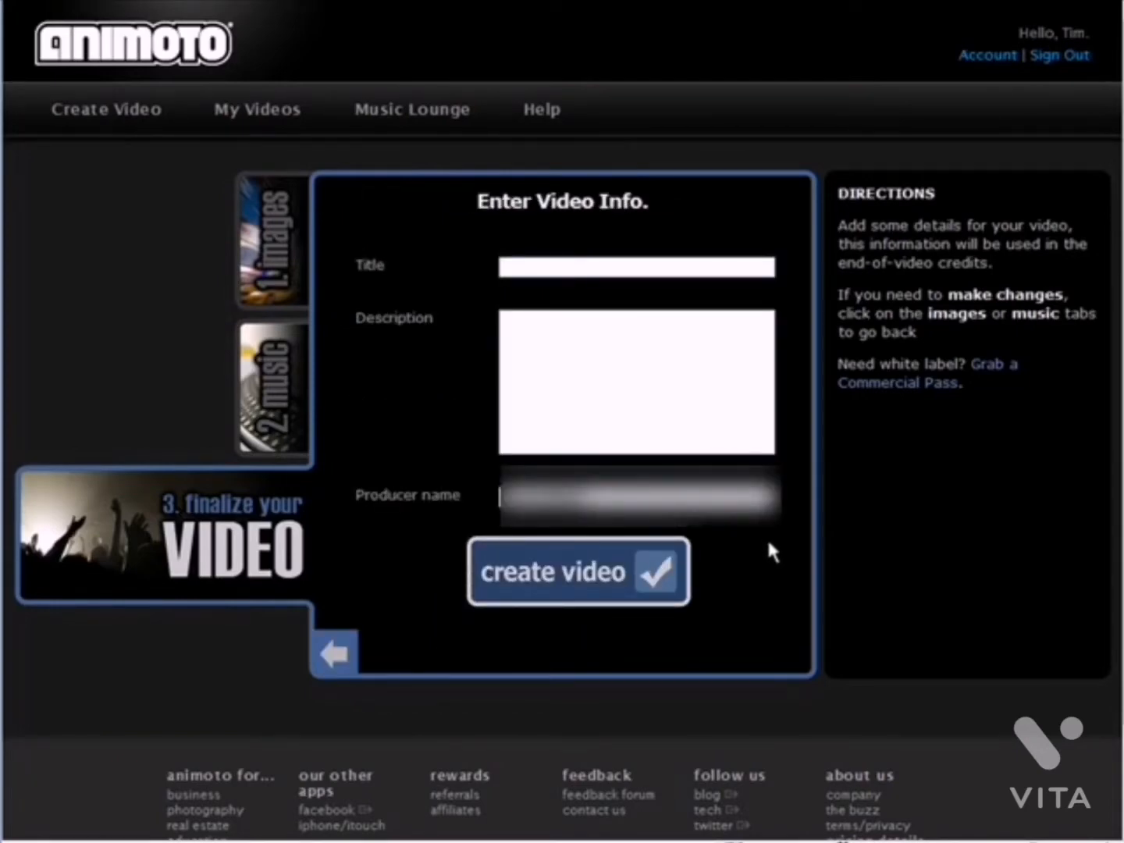
Title the video 'Wedding Day', create it, and open its Video Toolbox
left_click_drag(589, 495, 488, 494)
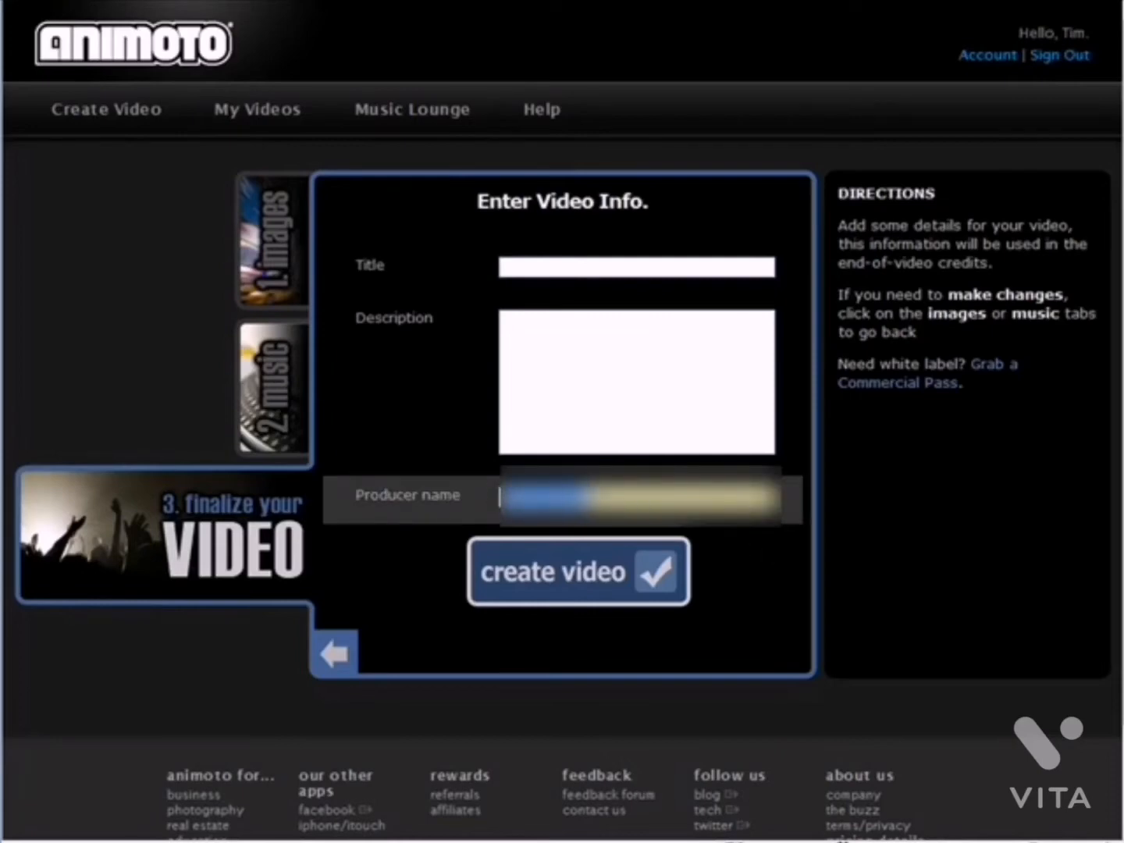
left_click(569, 267)
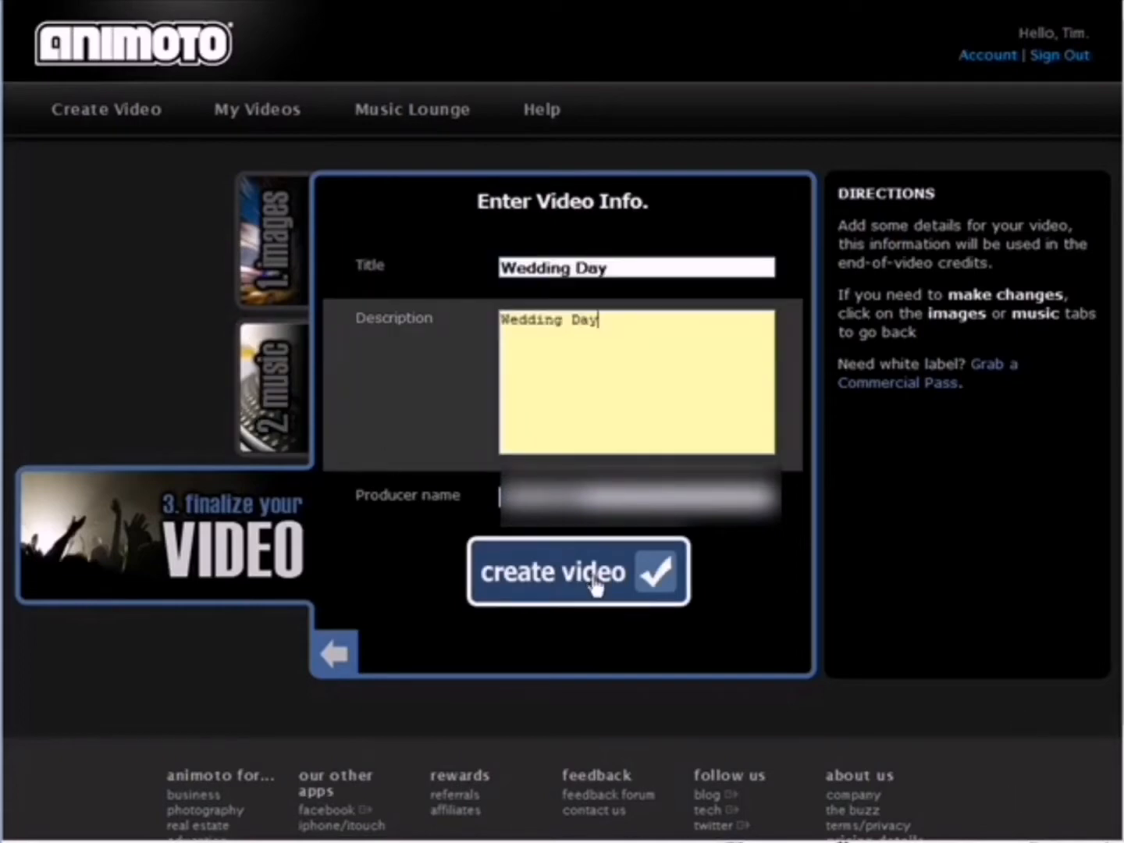
left_click(593, 579)
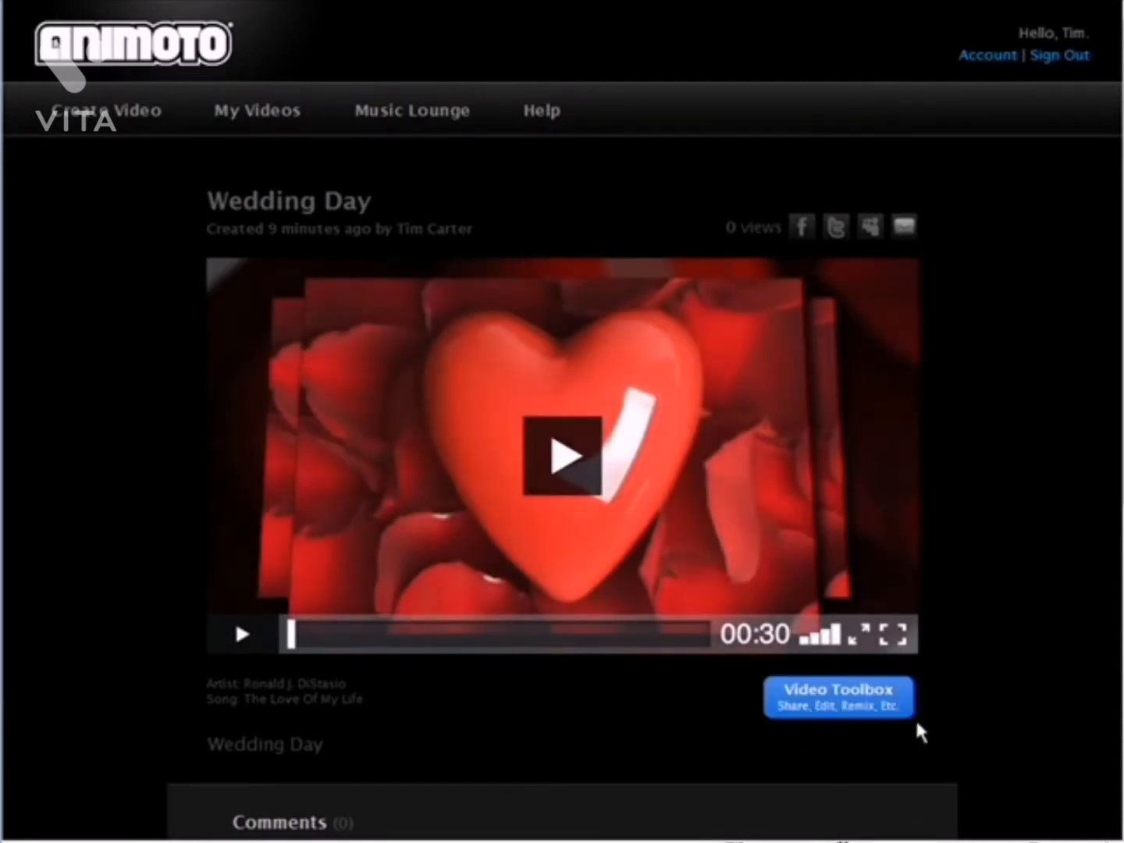
left_click(873, 713)
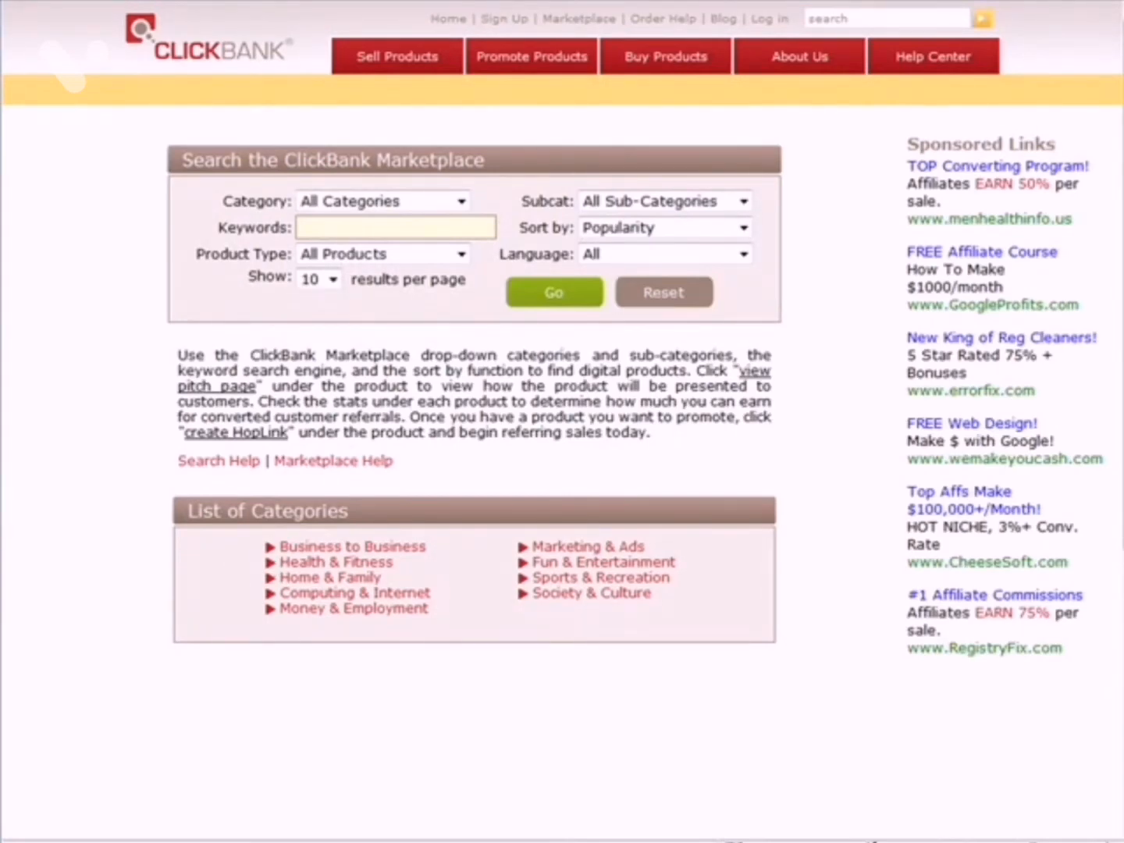
Switch to the ClickBank Marketplace and search Money & Employment, Home Business products sorted by High Gravity
left_click(460, 201)
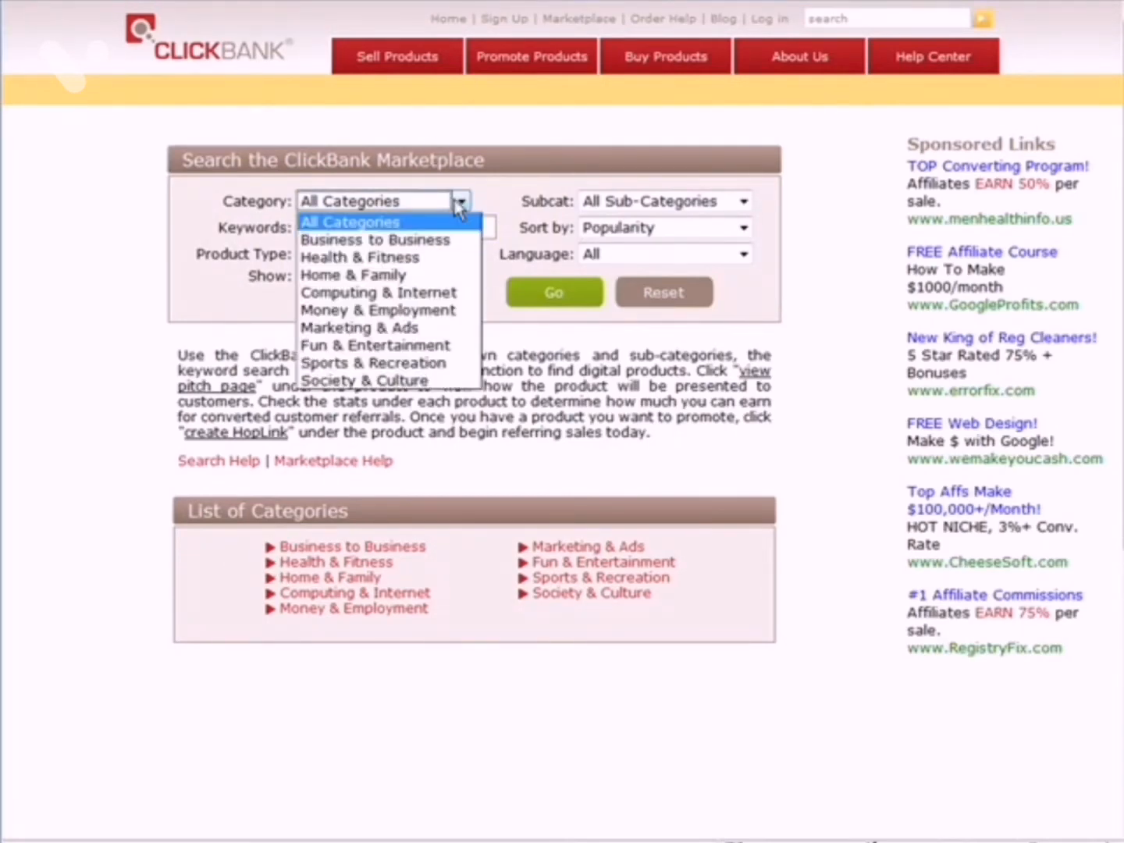
left_click(425, 310)
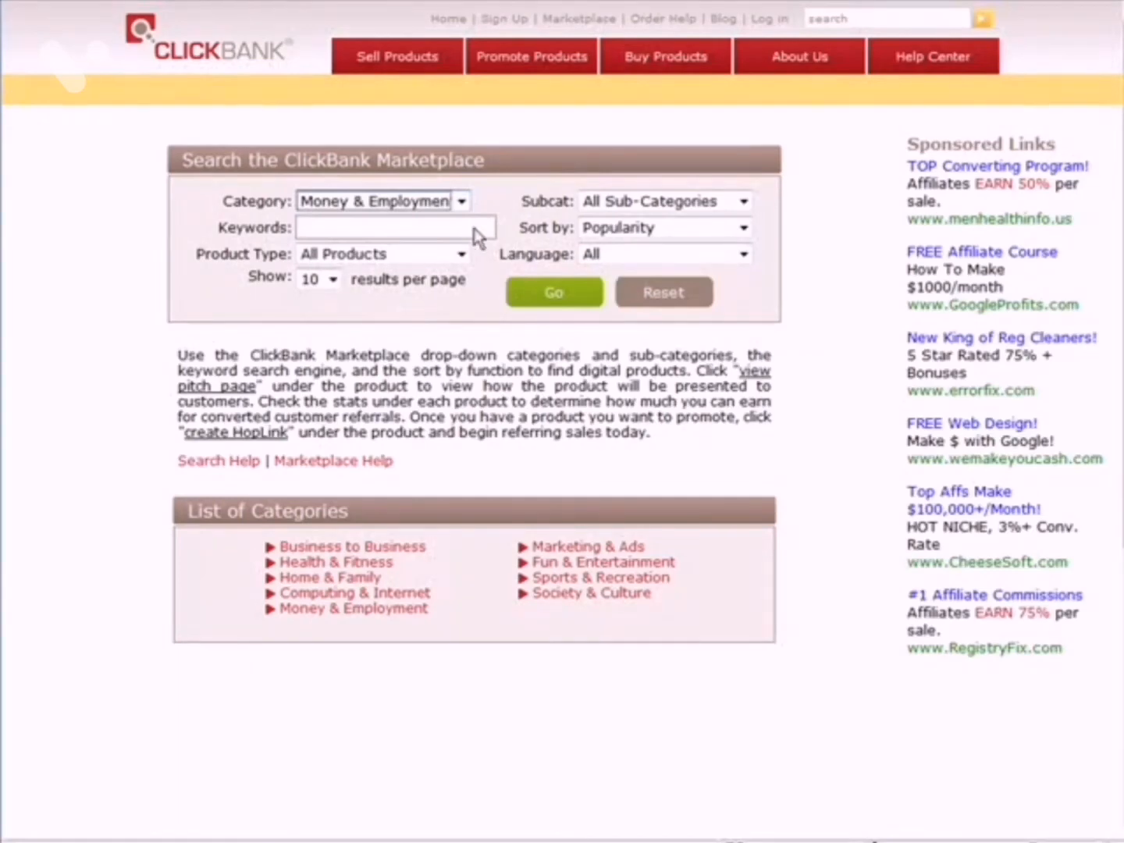
left_click(668, 205)
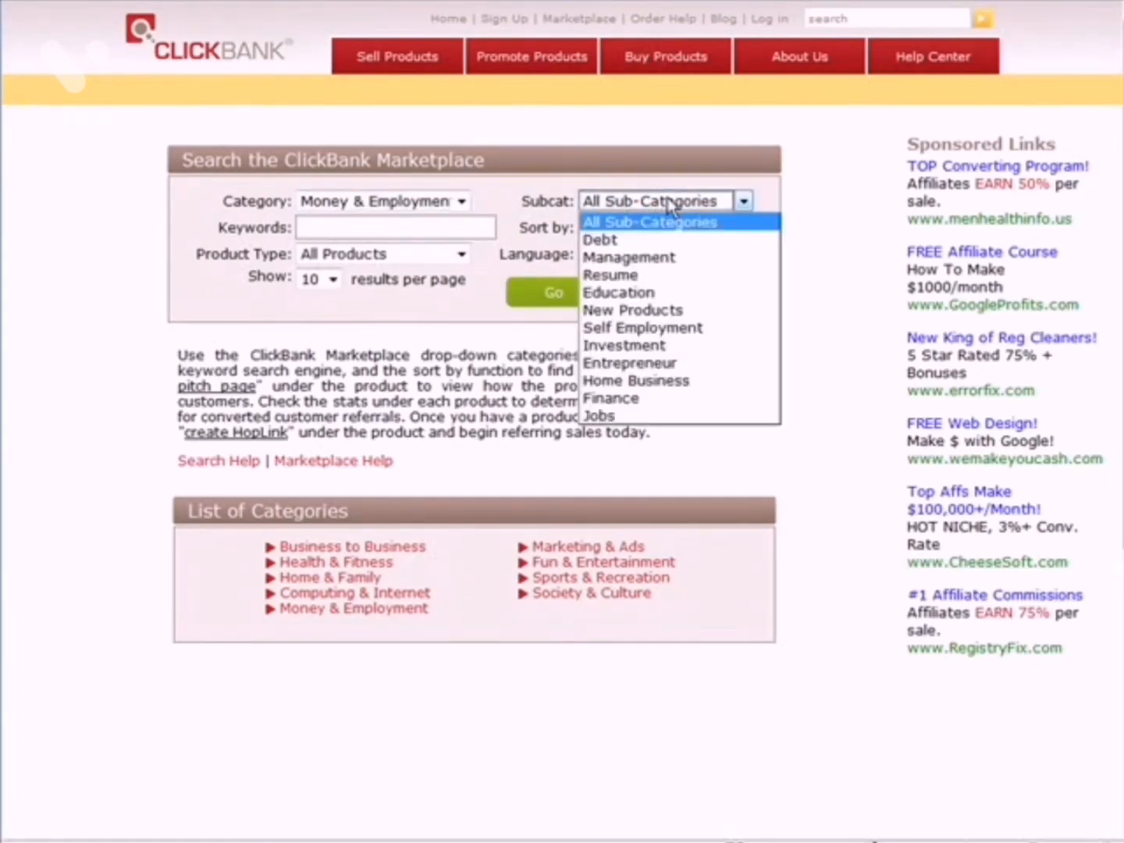
left_click(675, 382)
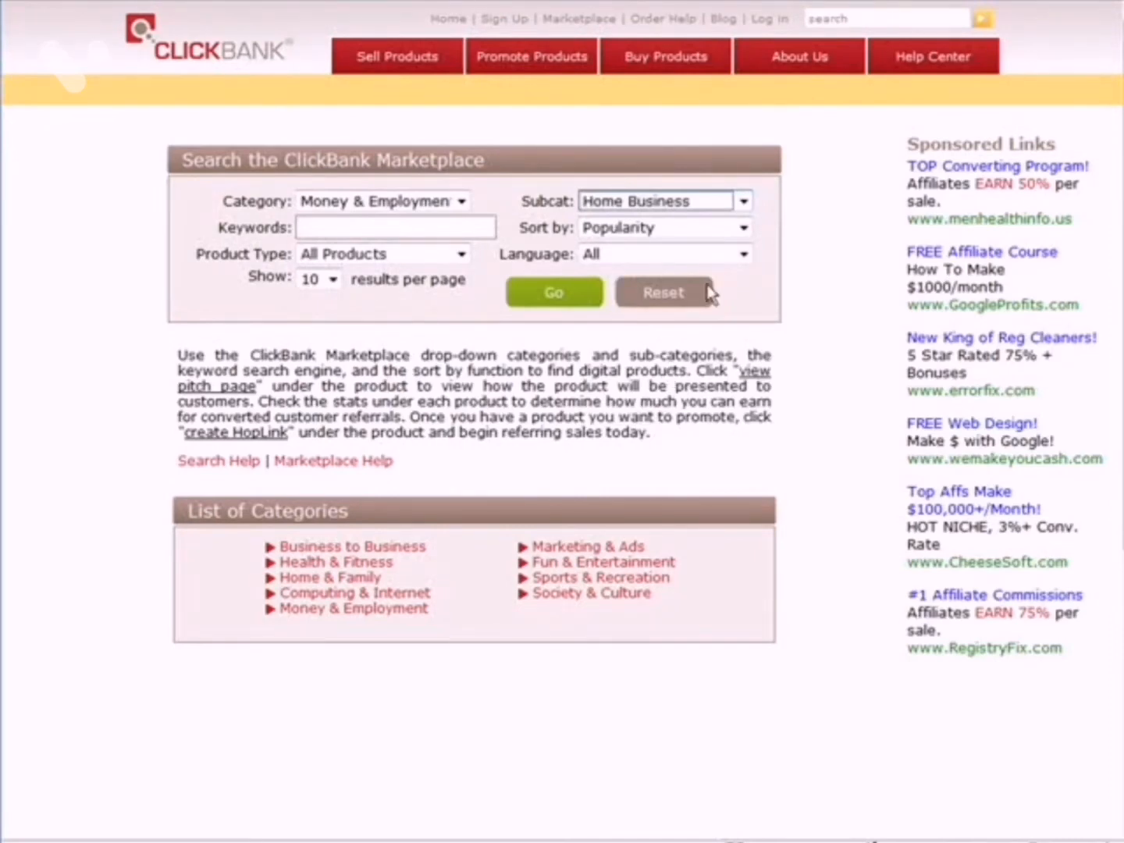
left_click(741, 227)
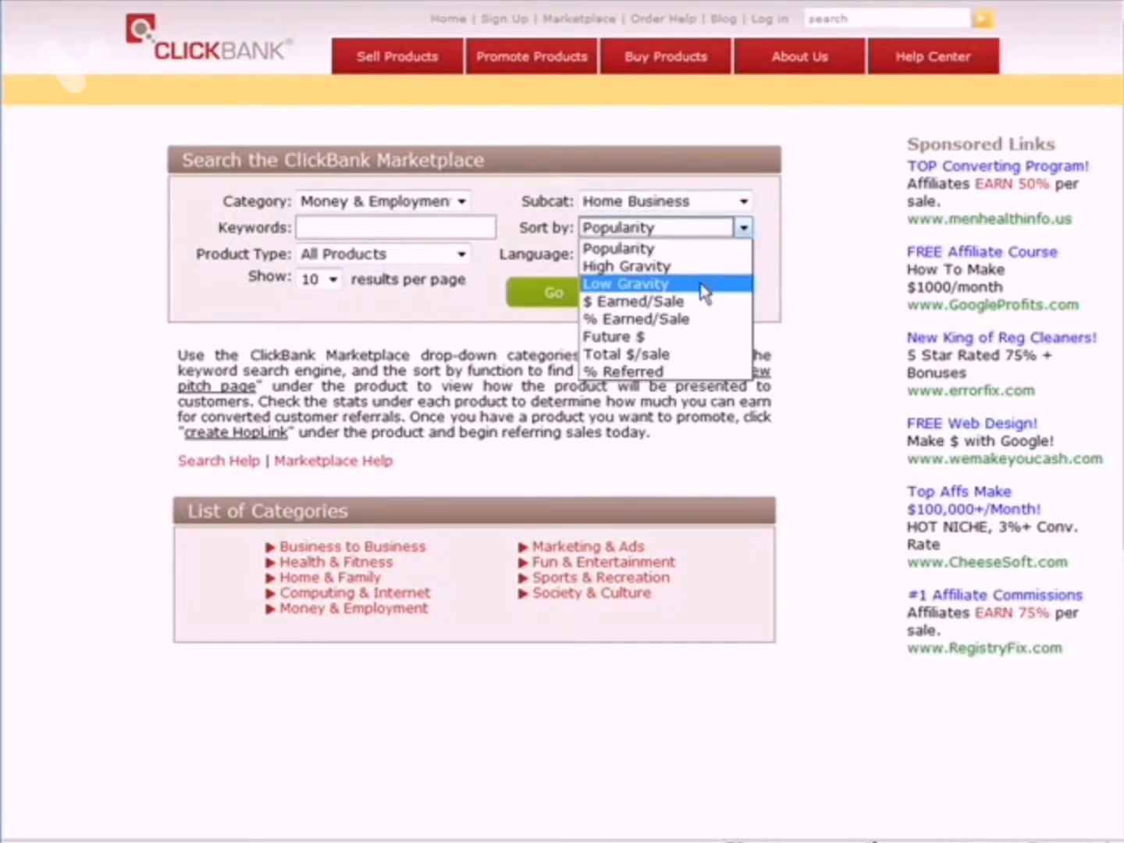
left_click(703, 267)
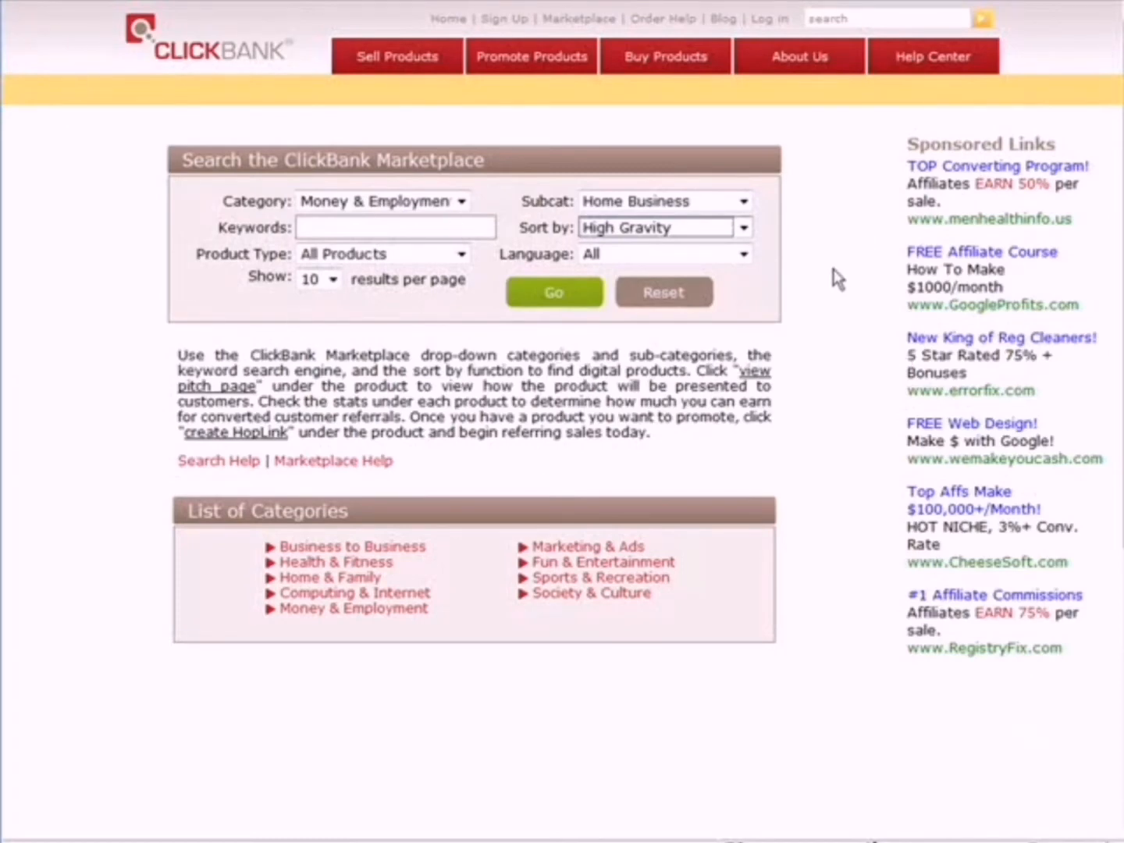
left_click(547, 295)
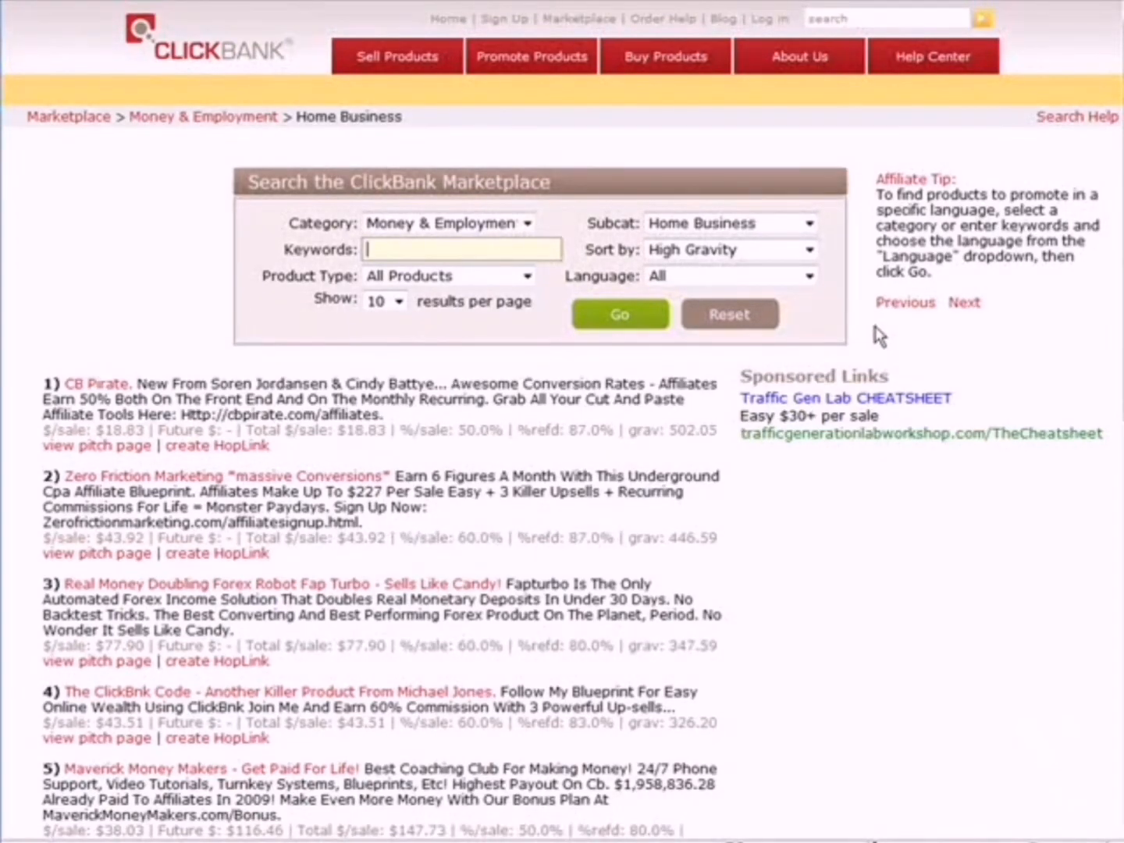
Open the CB Pirate product's pitch page and scroll through it
left_click(95, 446)
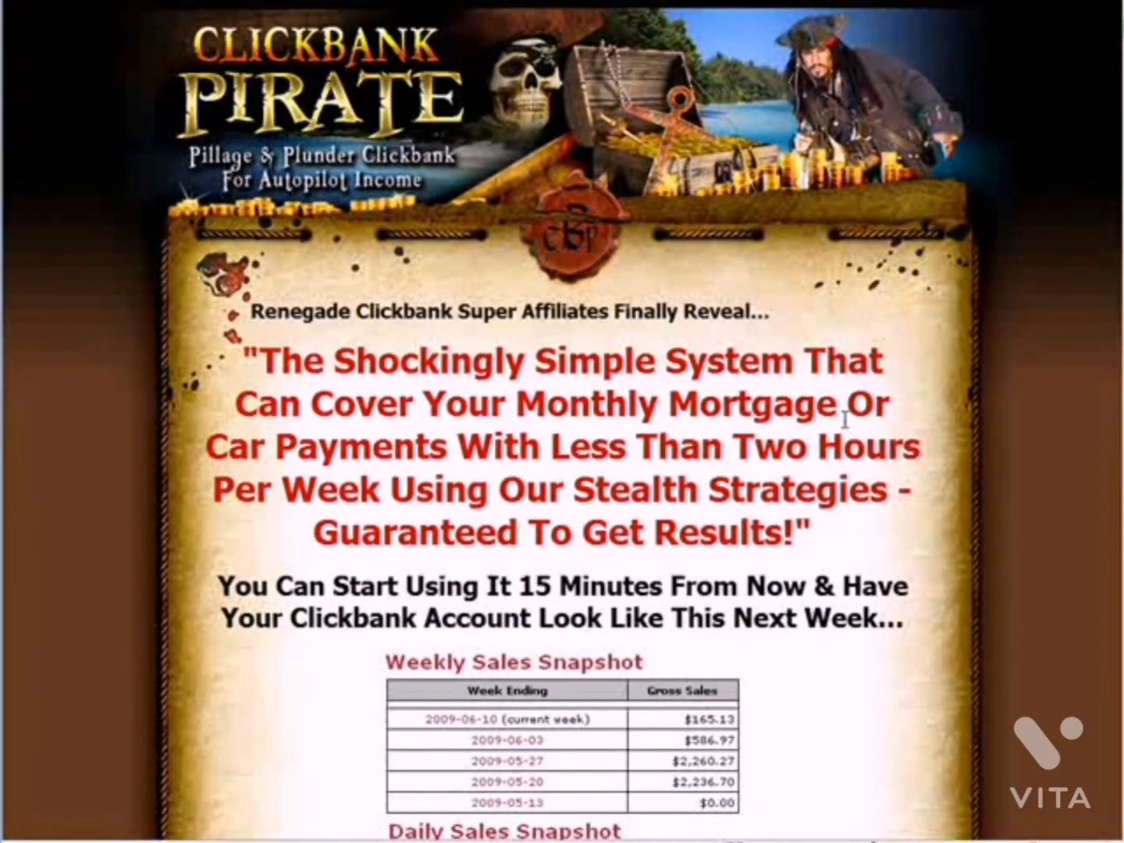
scroll(845, 419, "down", 5)
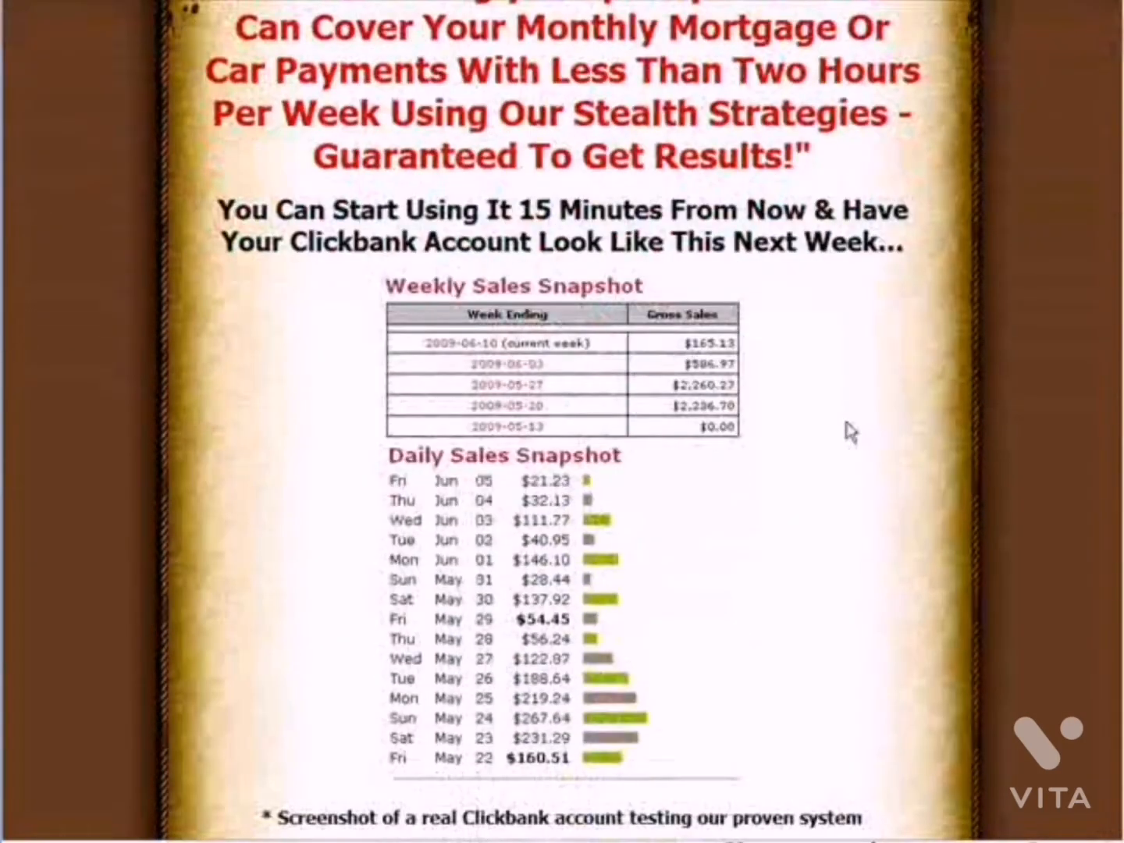
scroll(851, 433, "down", 7)
scroll(851, 432, "up", 3)
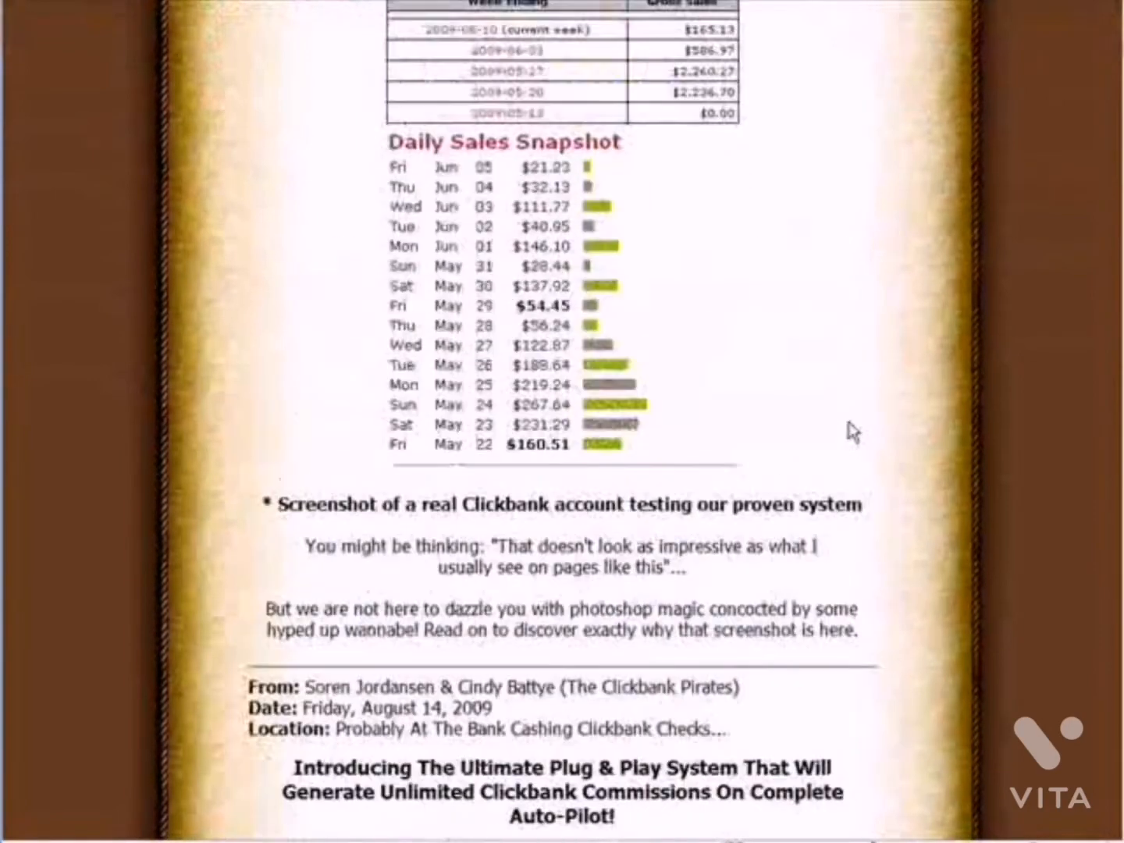
scroll(851, 432, "up", 9)
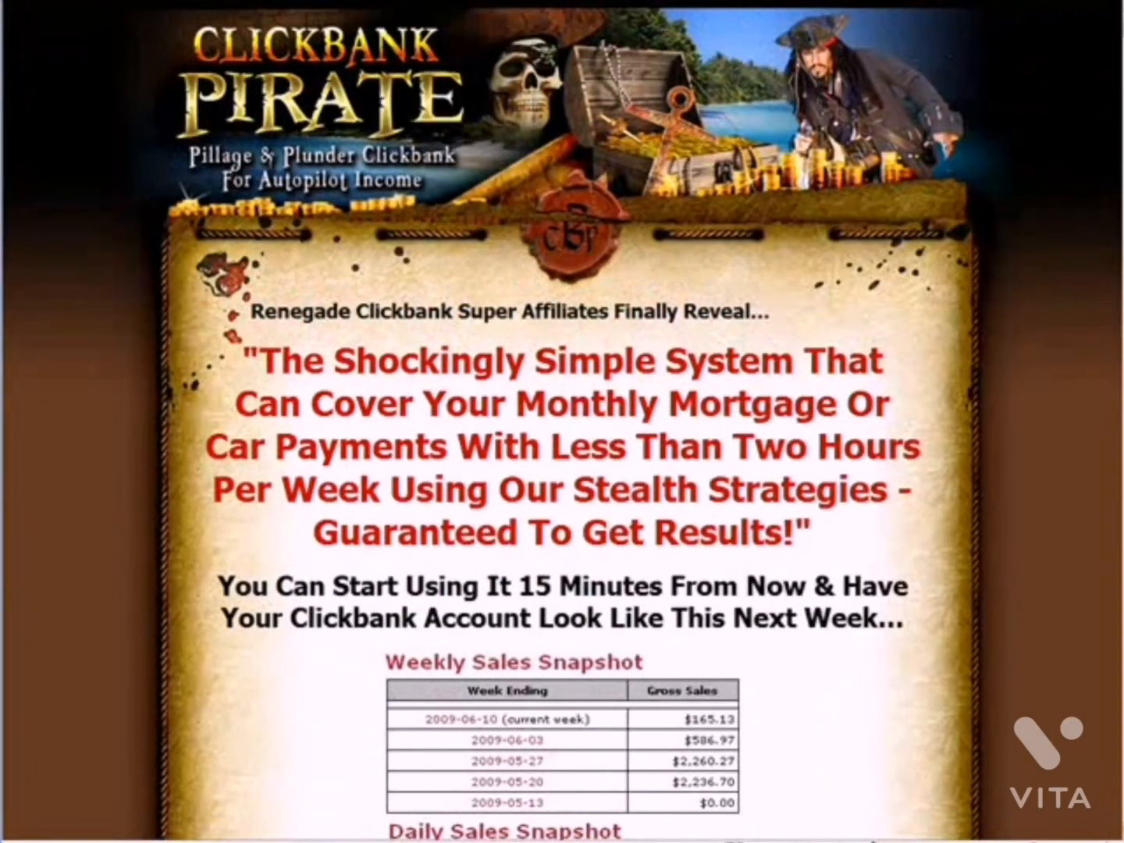
scroll(562, 421, "down", 20)
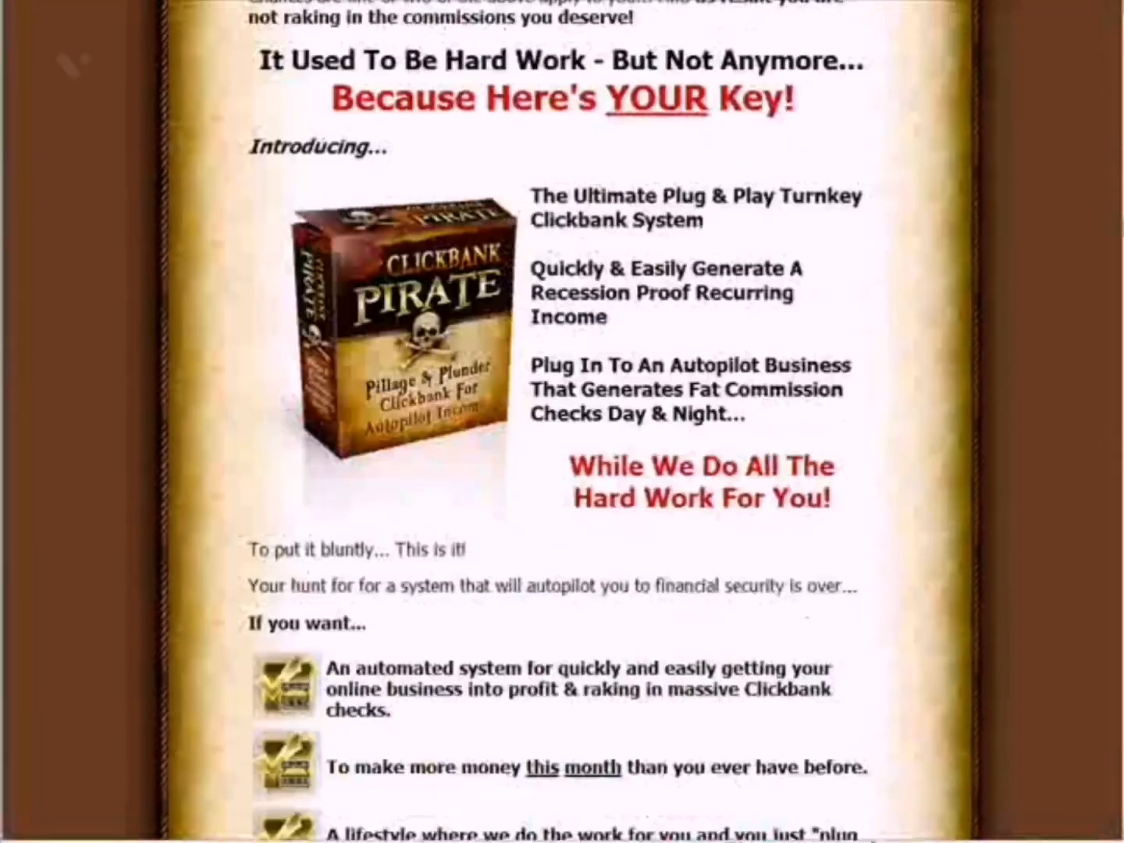
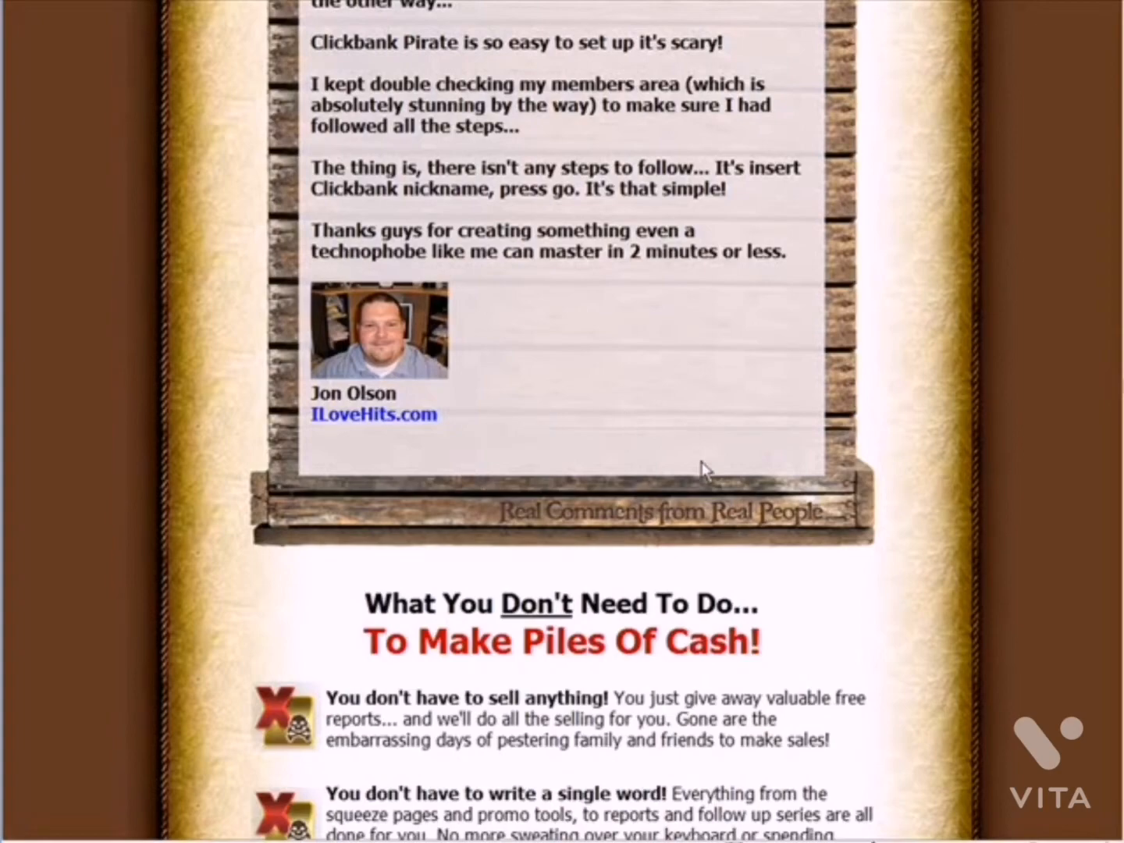
Switch to Paint.NET and import squeeze1.jpg from the cbpirate folder as a layer, using thumbnail view to find it
key("Home")
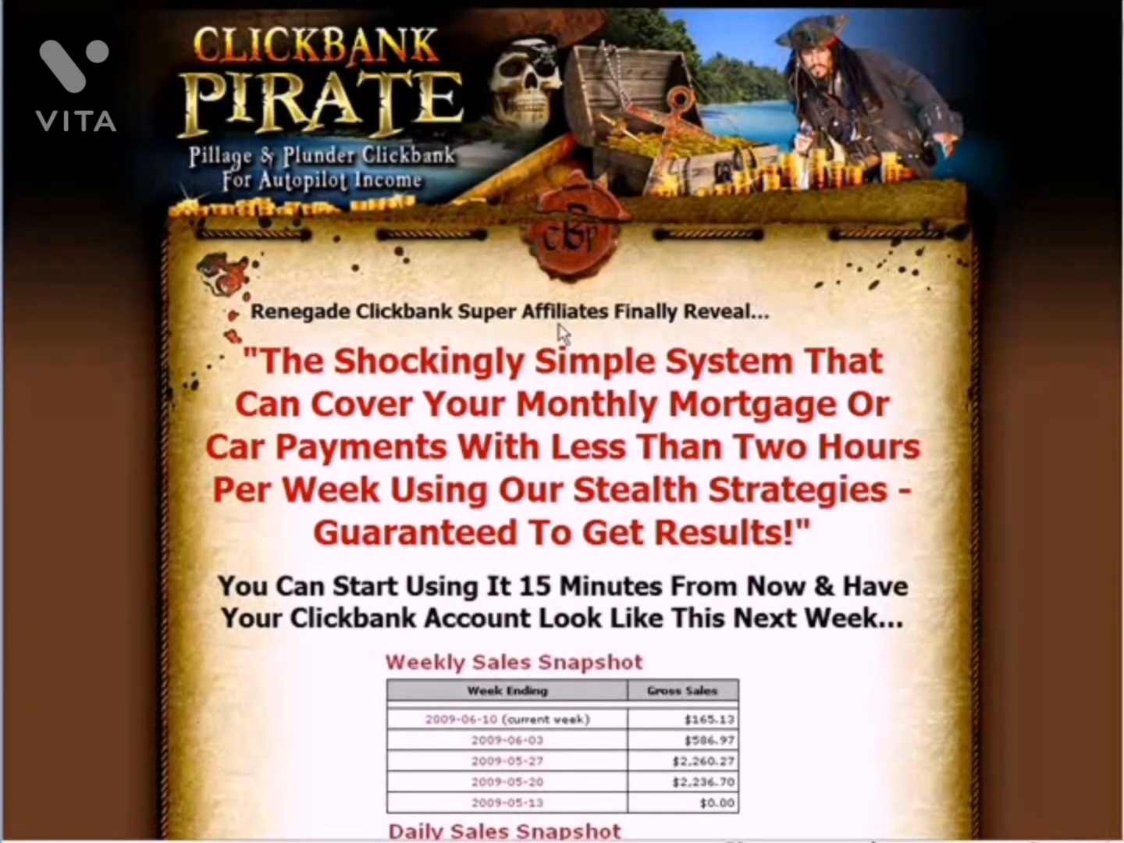
key("alt+Tab")
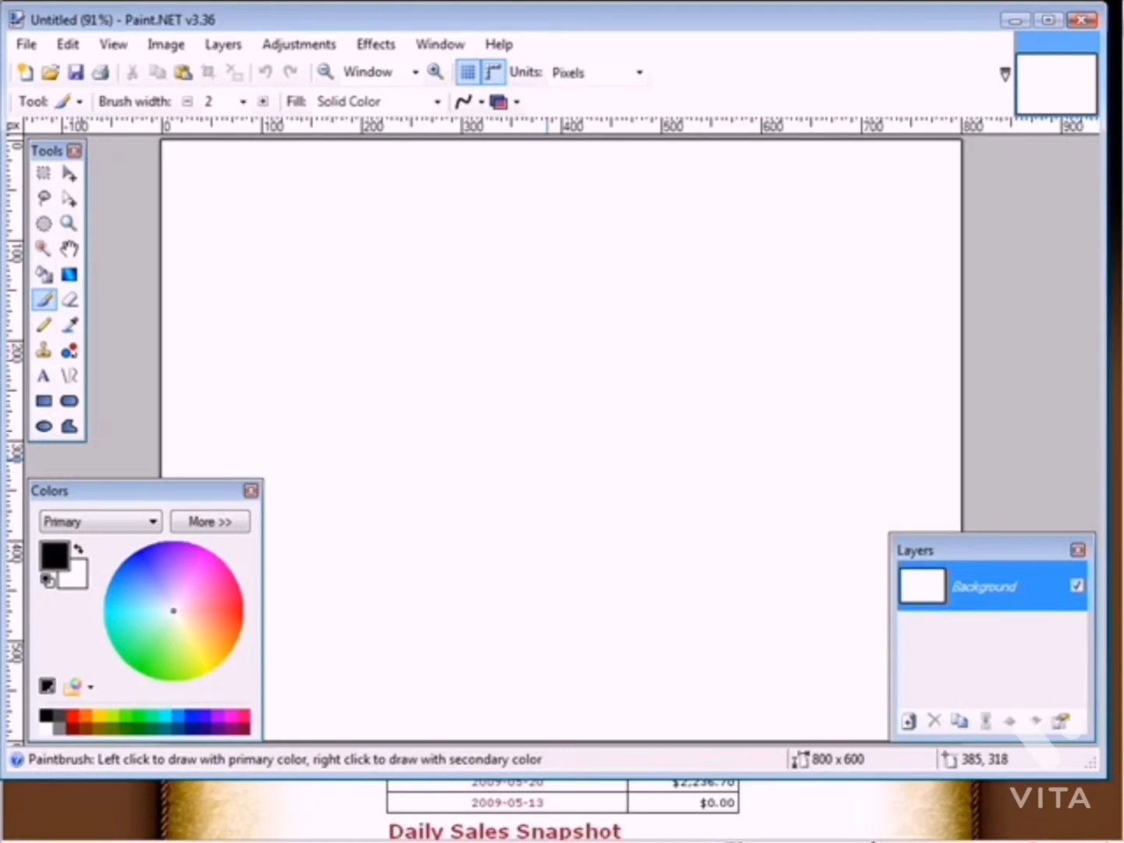
left_click(240, 48)
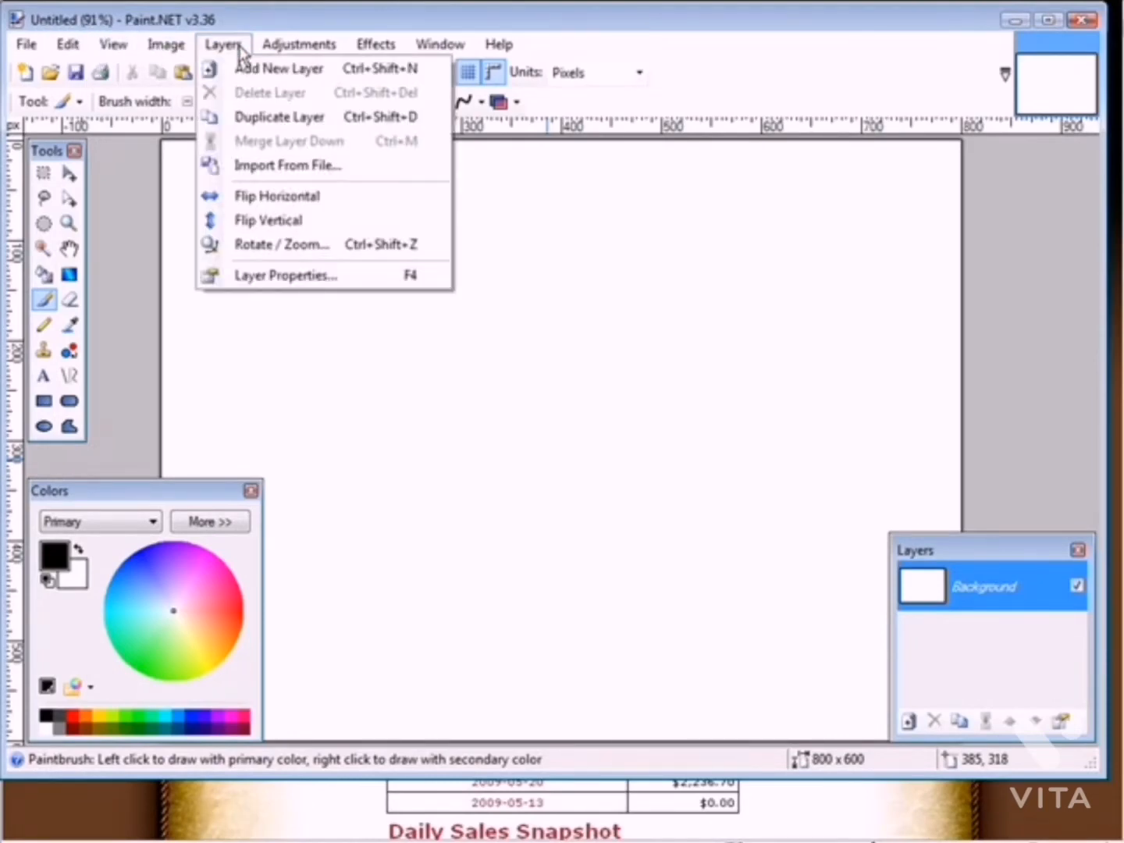
left_click(305, 166)
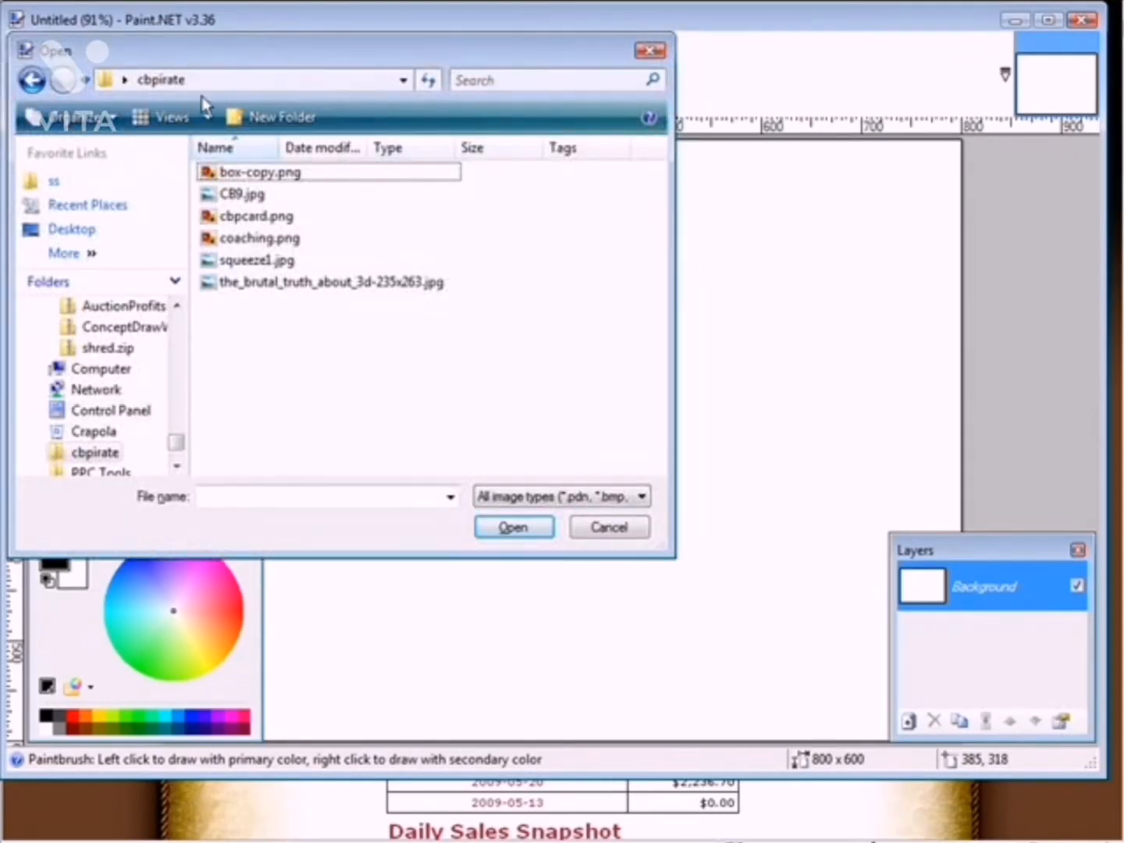
left_click(167, 121)
left_click(166, 121)
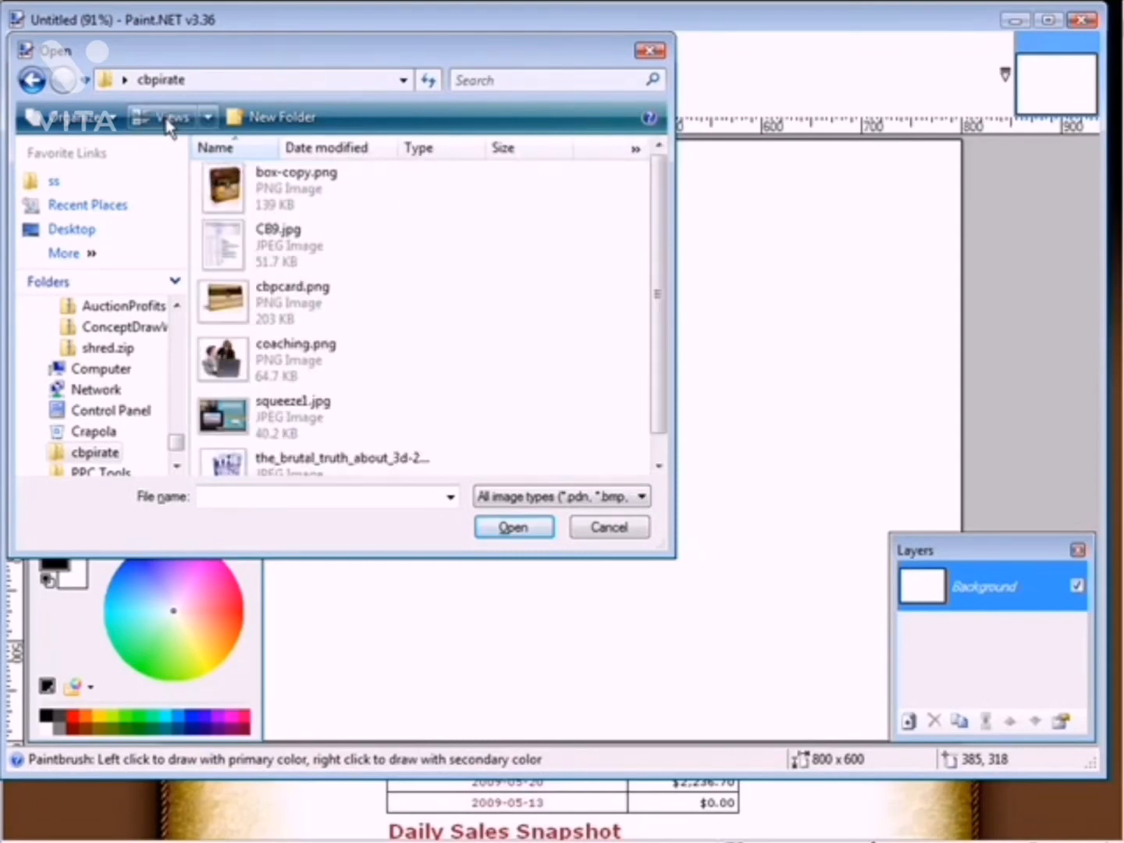
left_click(168, 121)
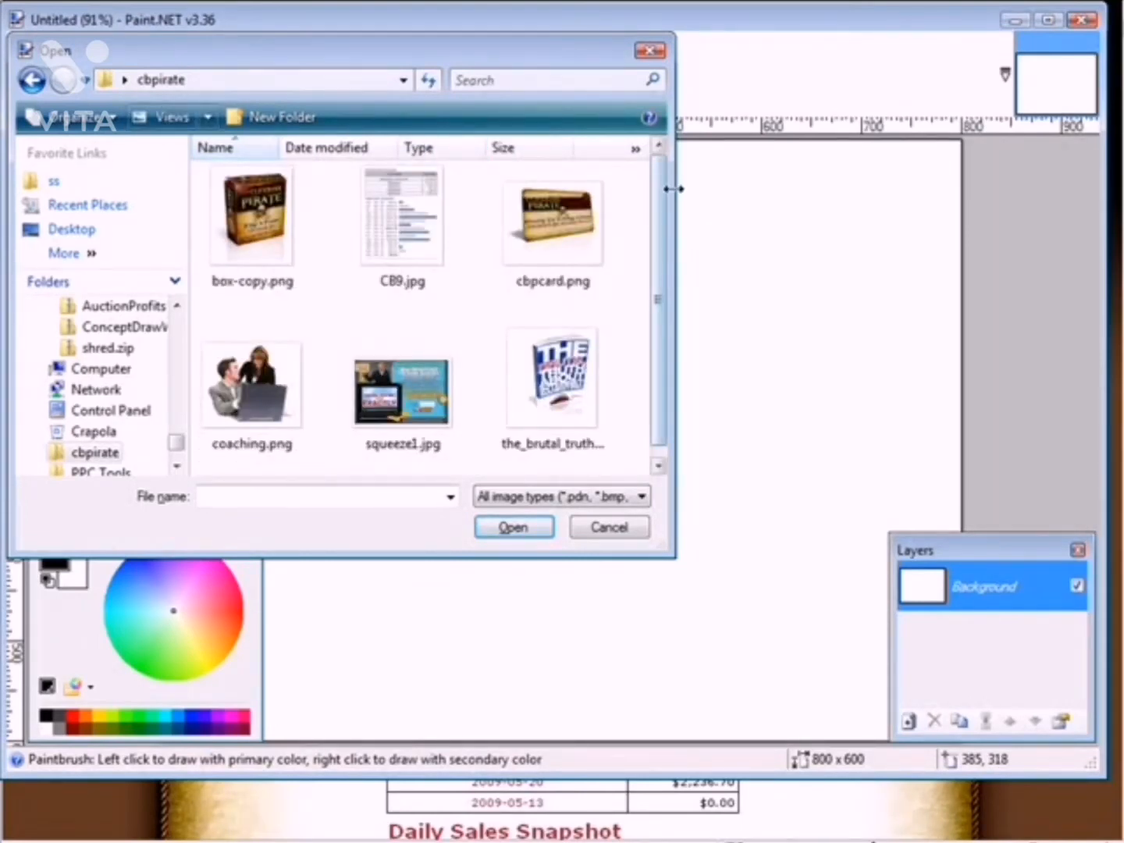
scroll(661, 192, "down", 1)
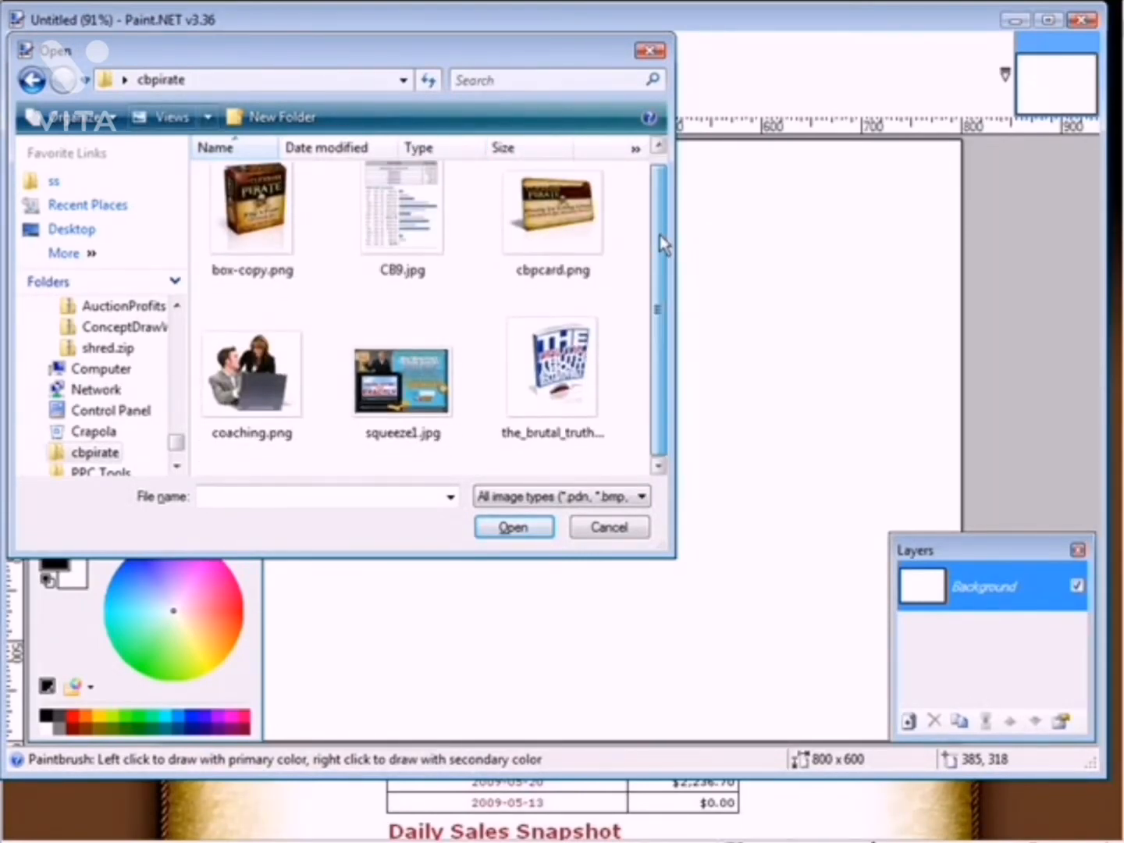
double_click(402, 373)
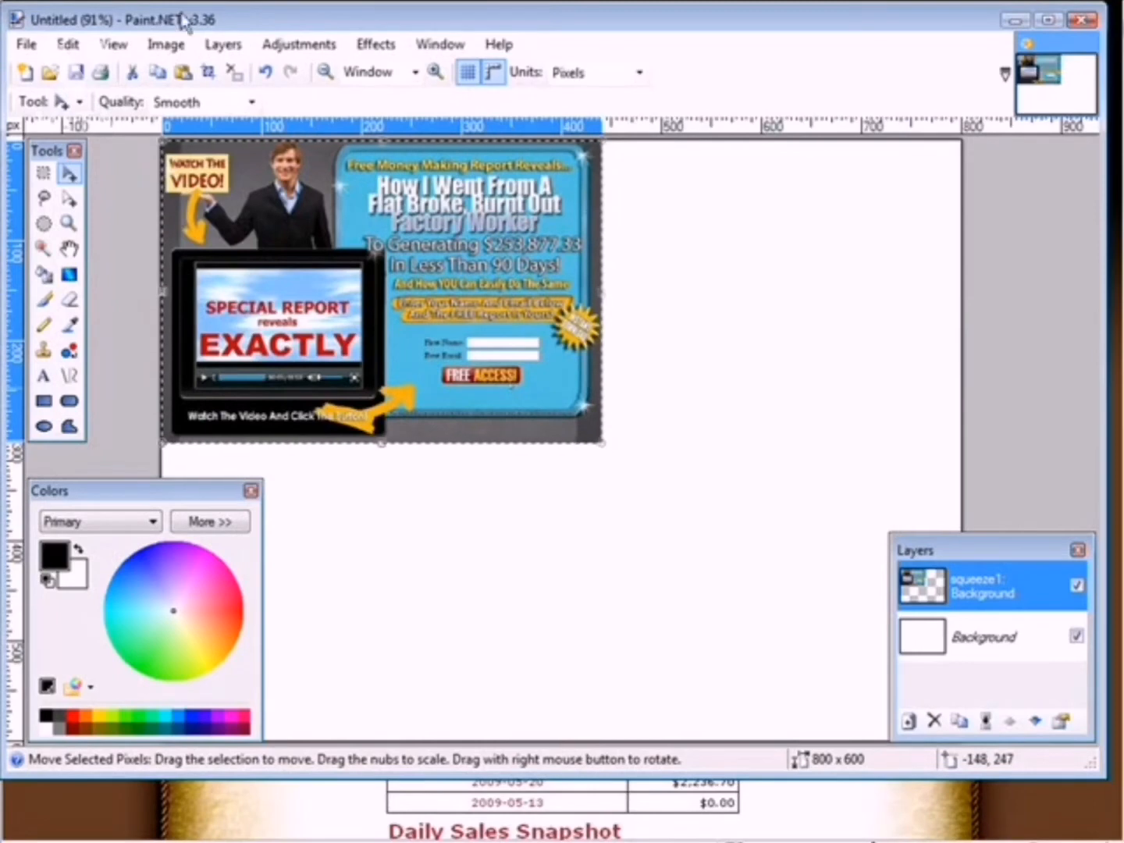
Add a new empty layer and crop the image to the imported squeeze page selection
left_click(222, 45)
left_click(232, 68)
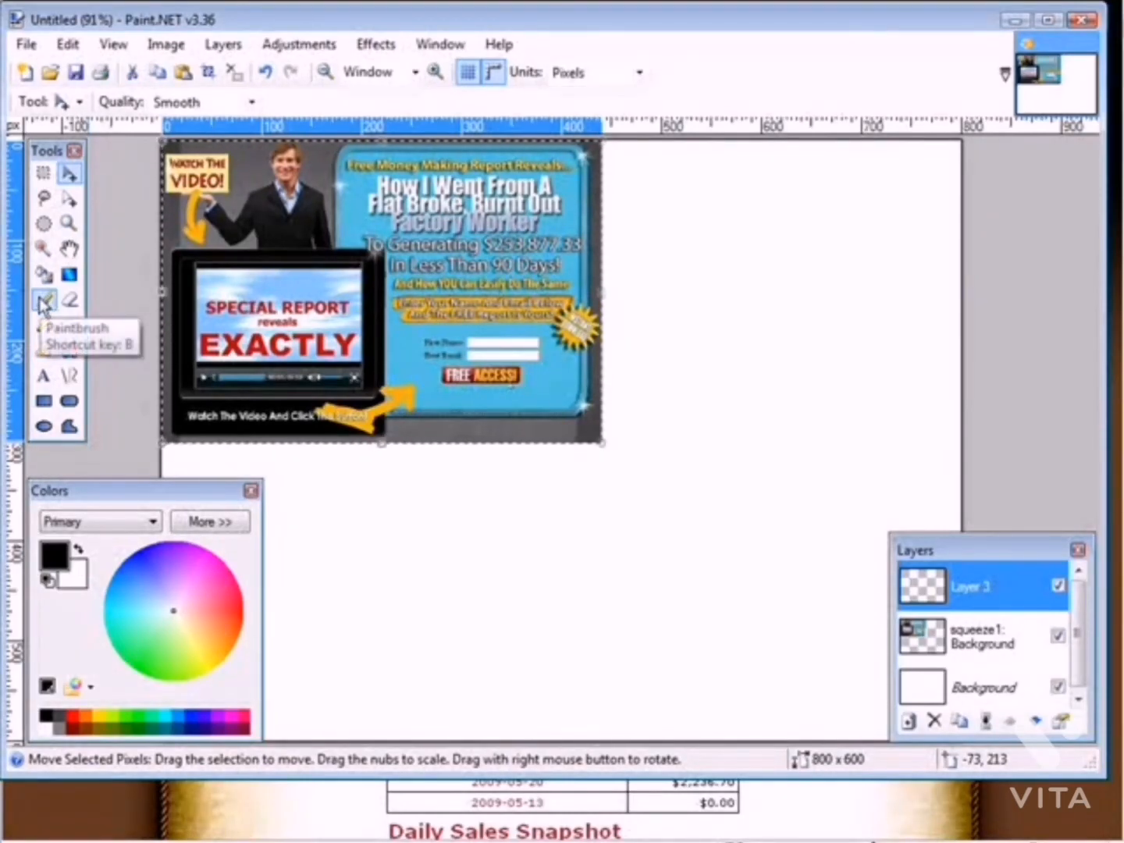
key("h")
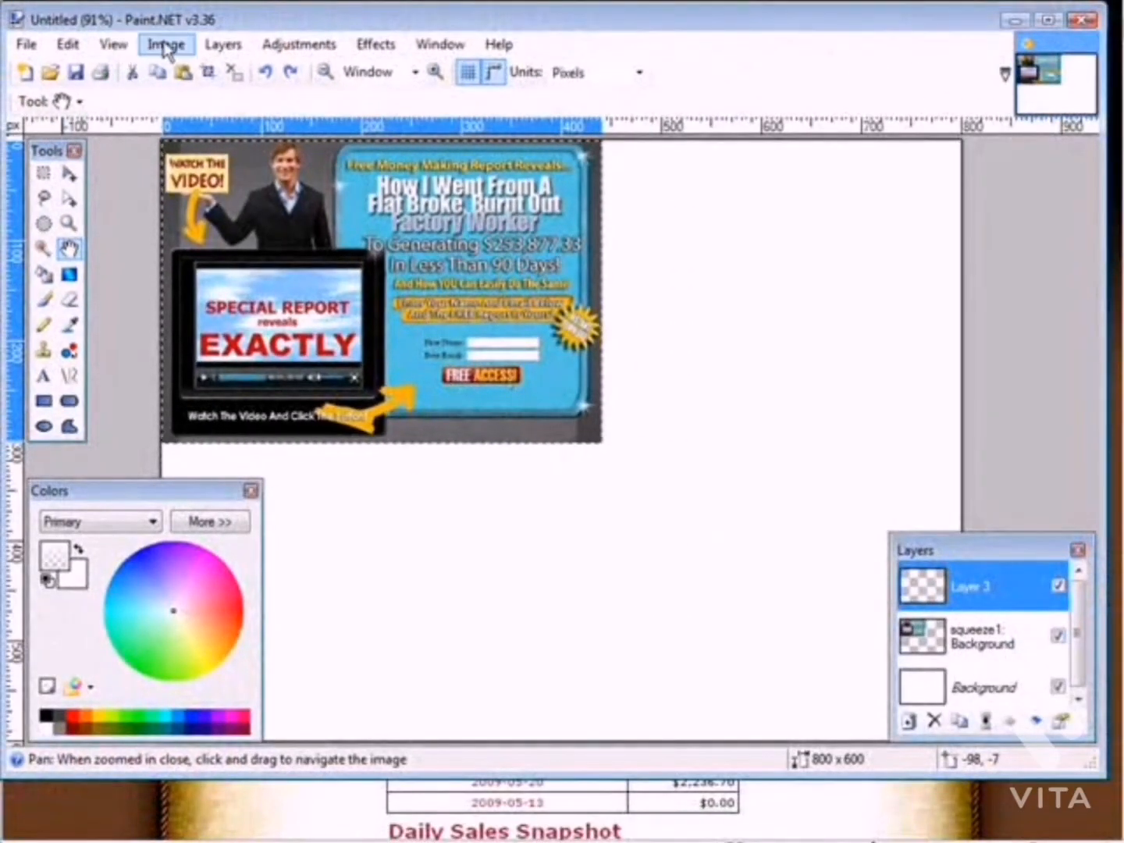
left_click(165, 45)
left_click(173, 67)
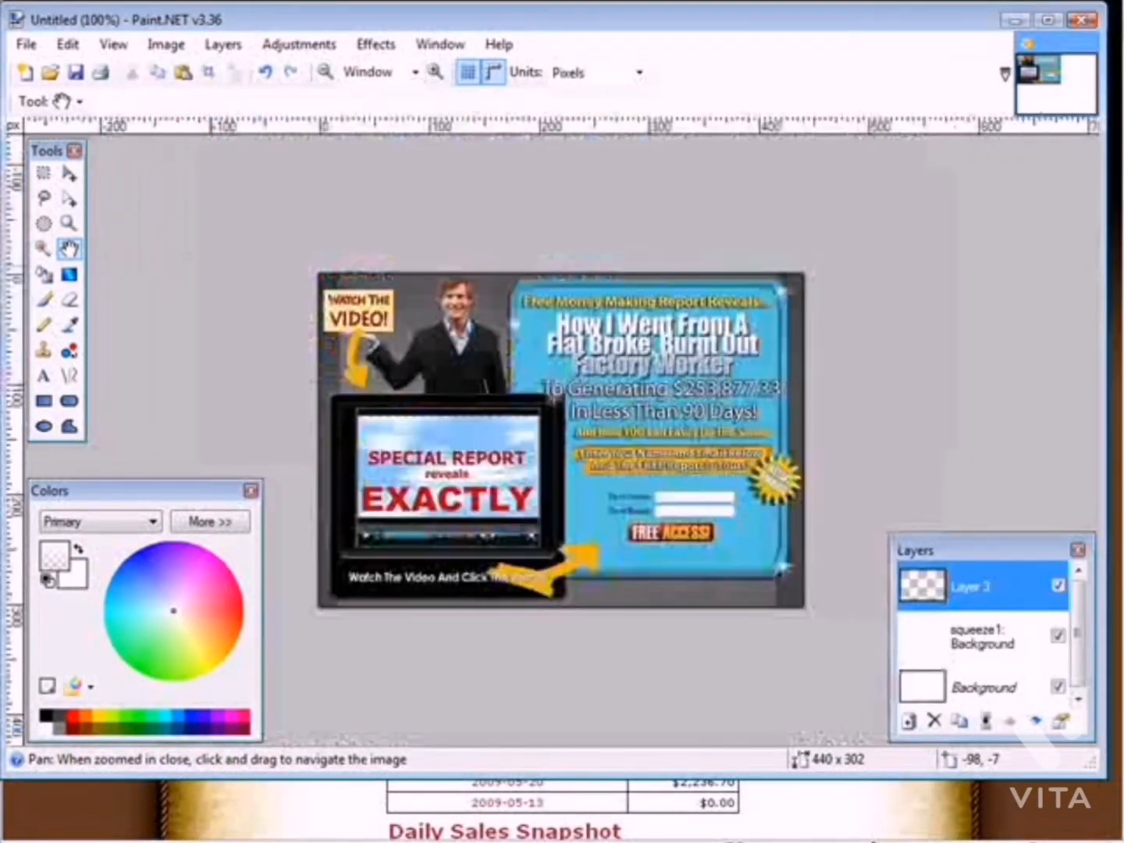
Sample the squeeze page's blue background with the Color Picker and make it the primary colour
key("t")
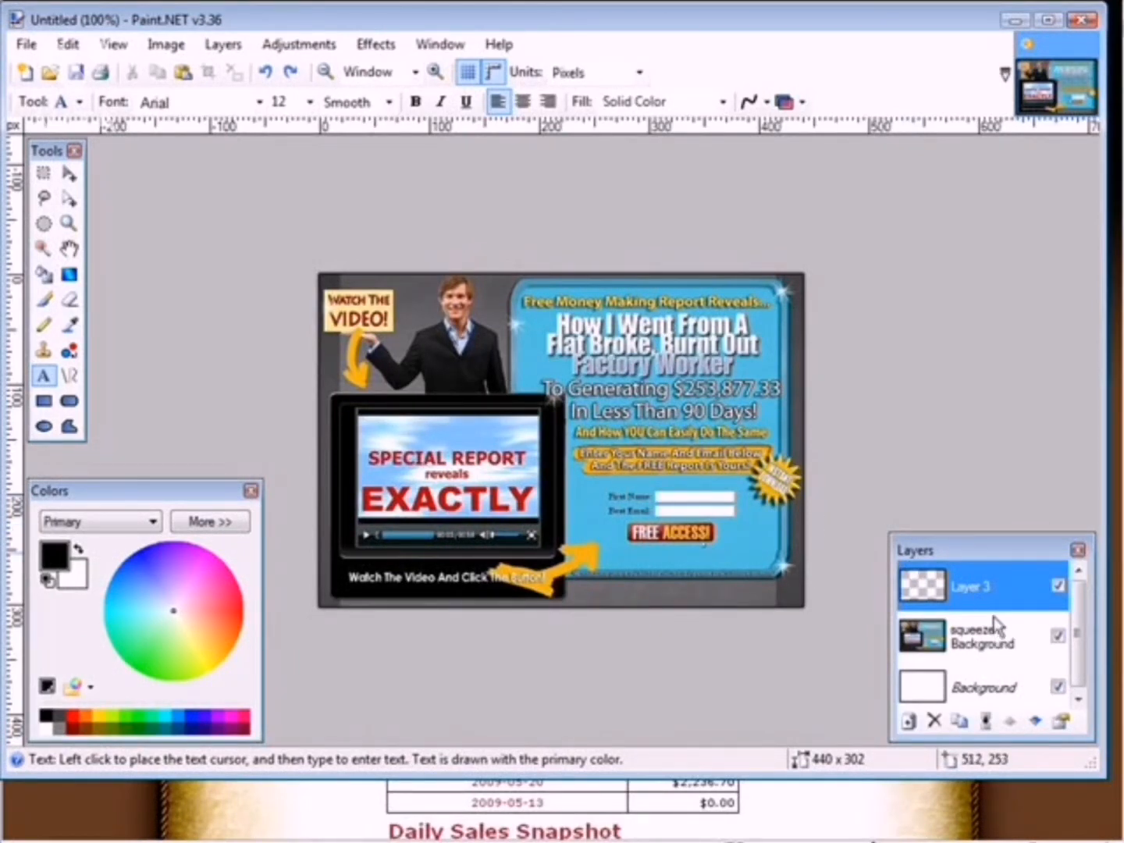
left_click(999, 643)
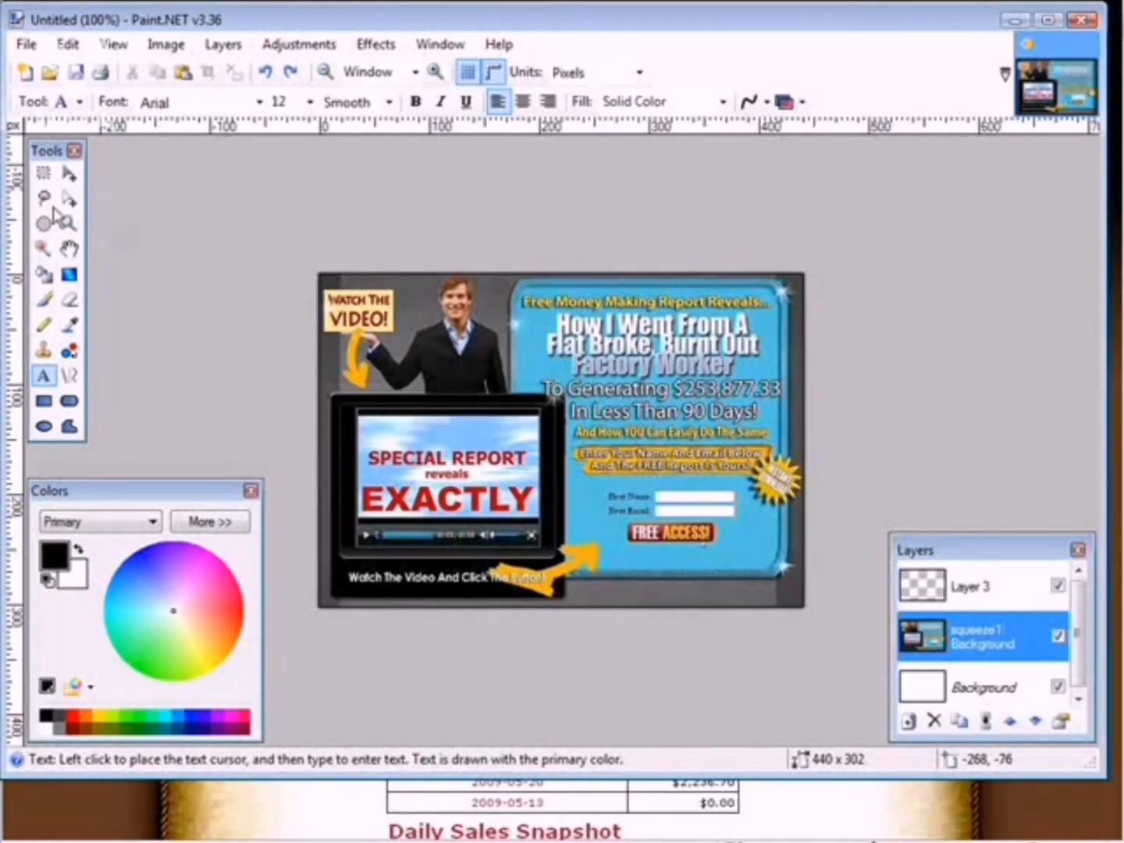
left_click(70, 325)
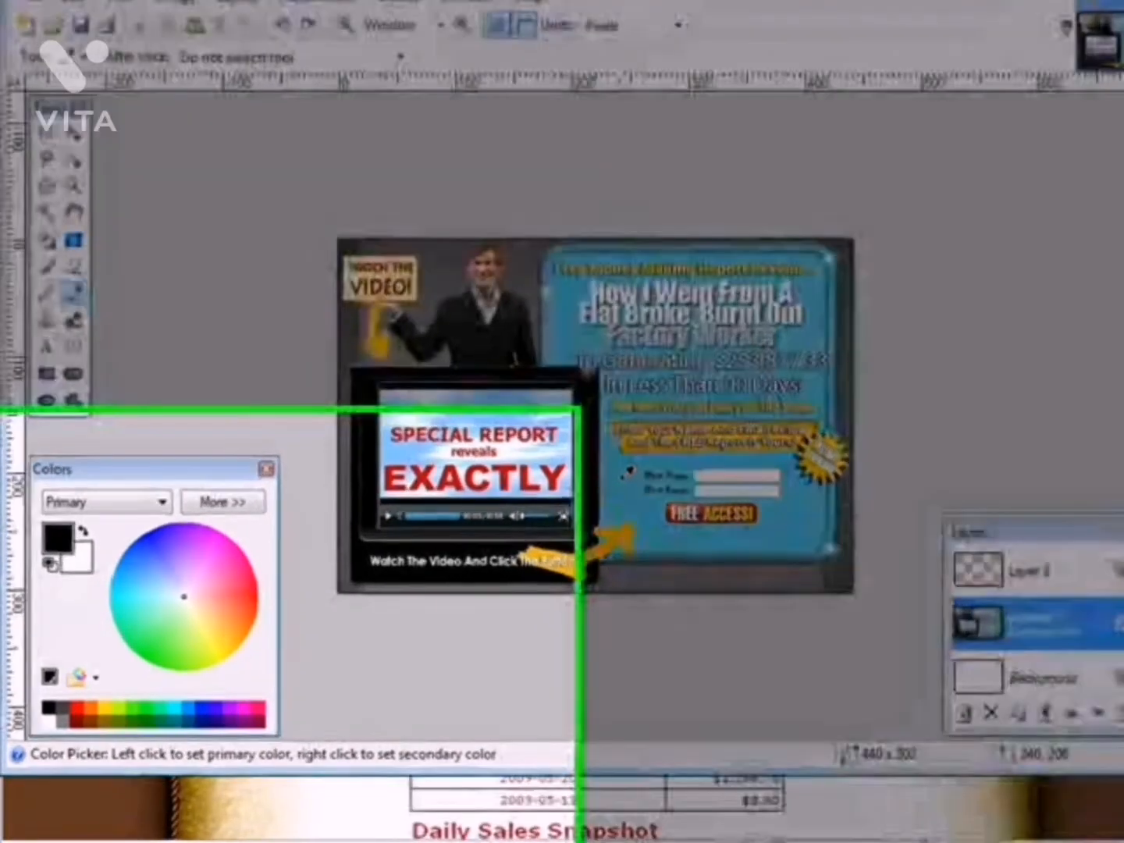
left_click(586, 495)
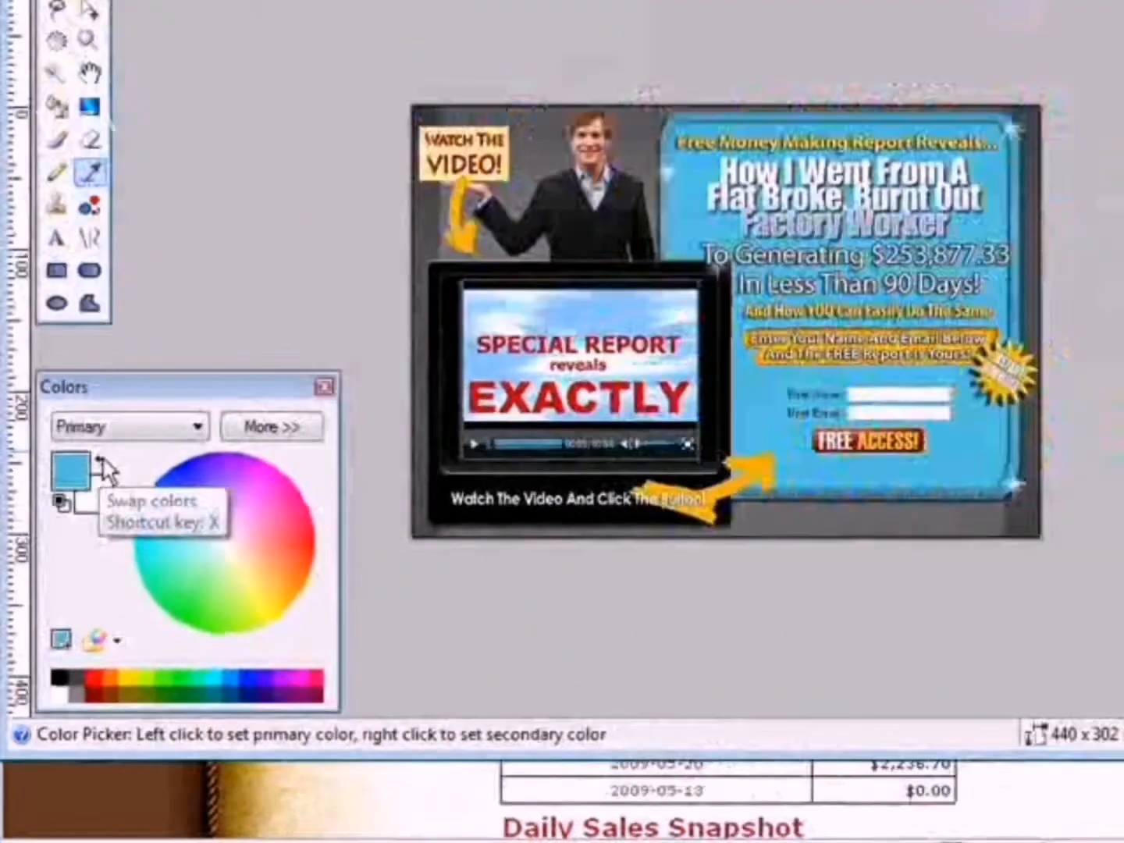
left_click(163, 226)
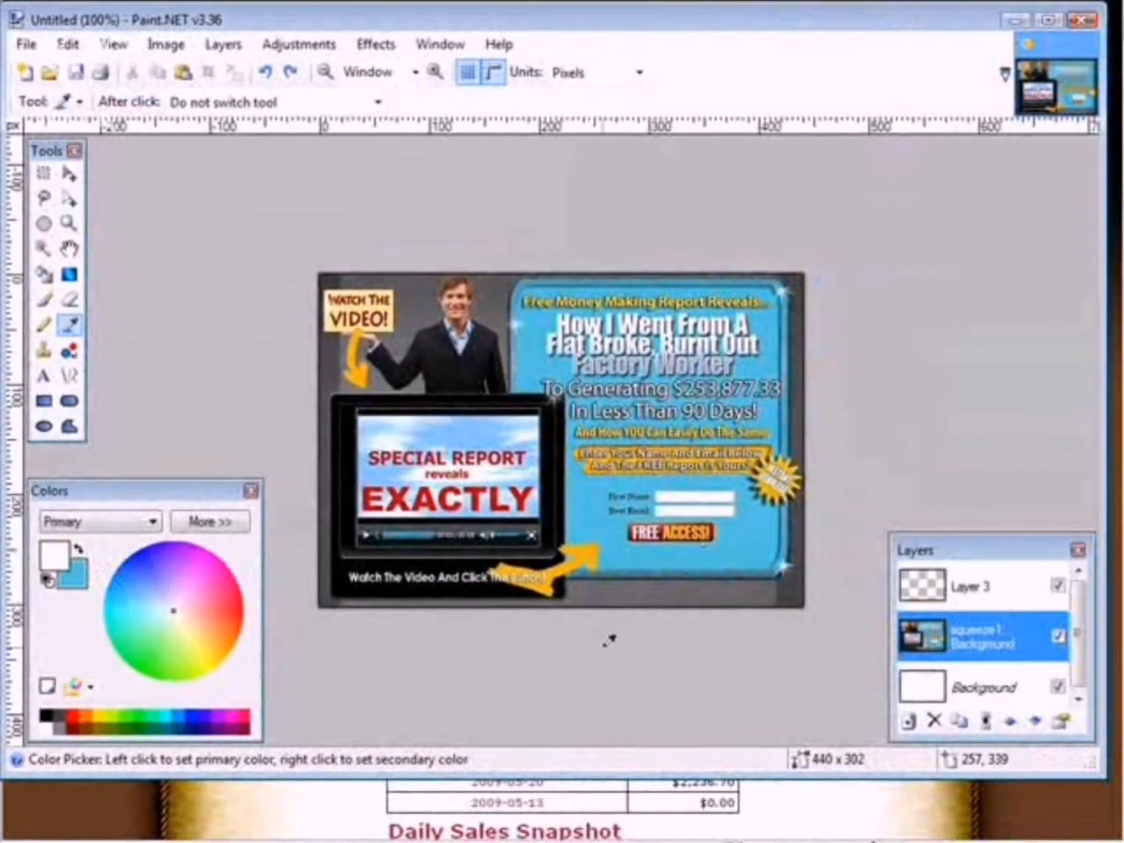
left_click(942, 591)
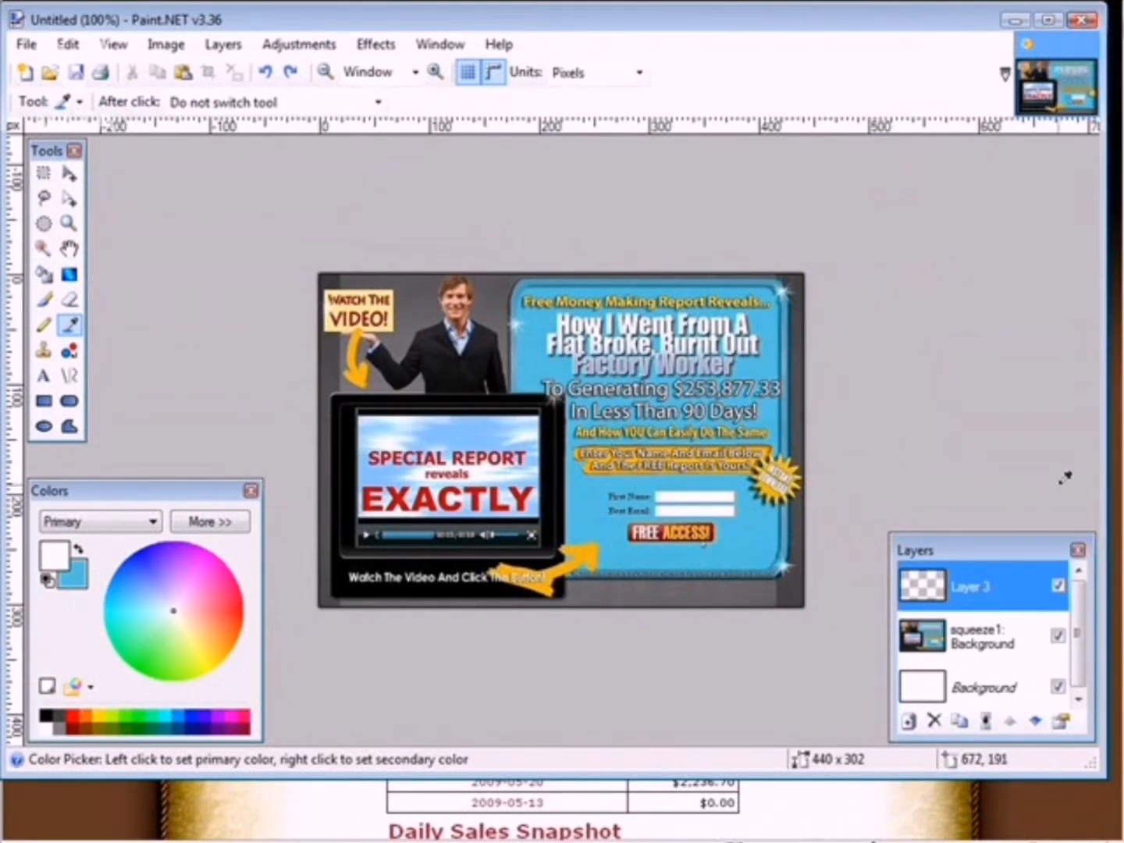
left_click(586, 505)
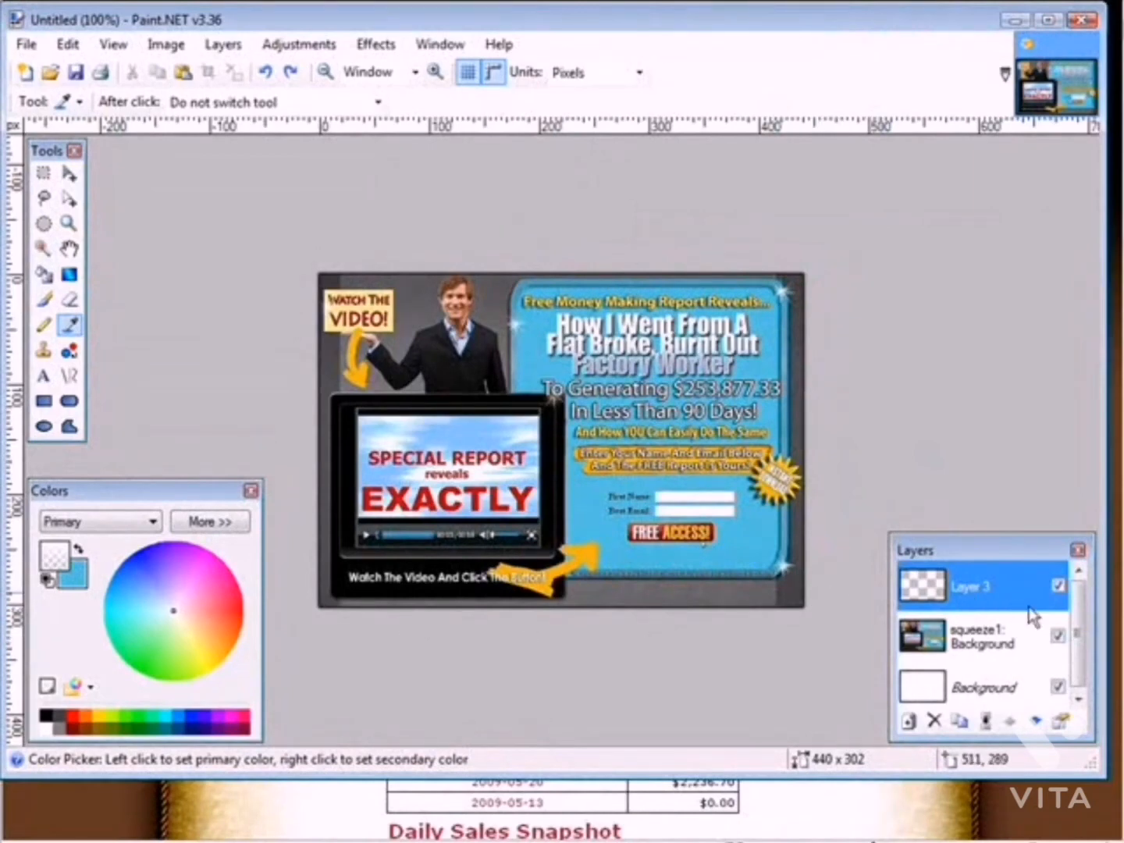
left_click(985, 642)
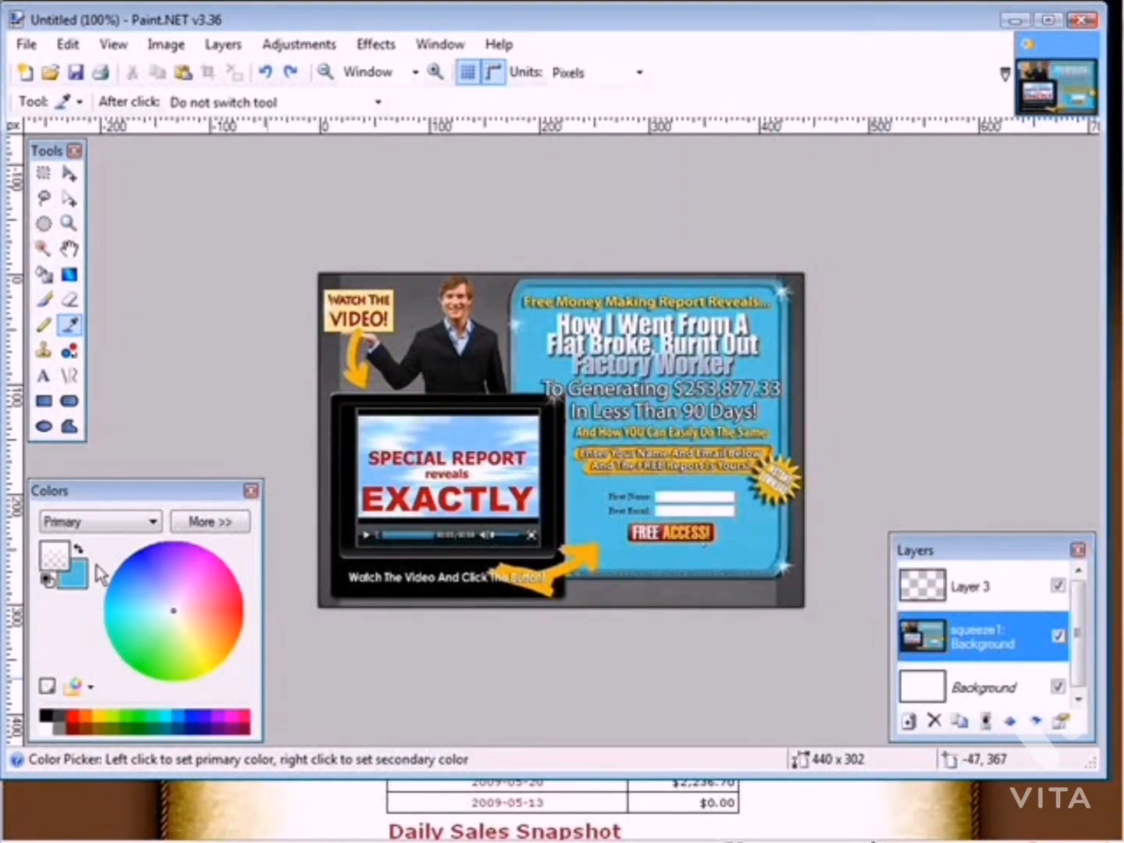
left_click(78, 552)
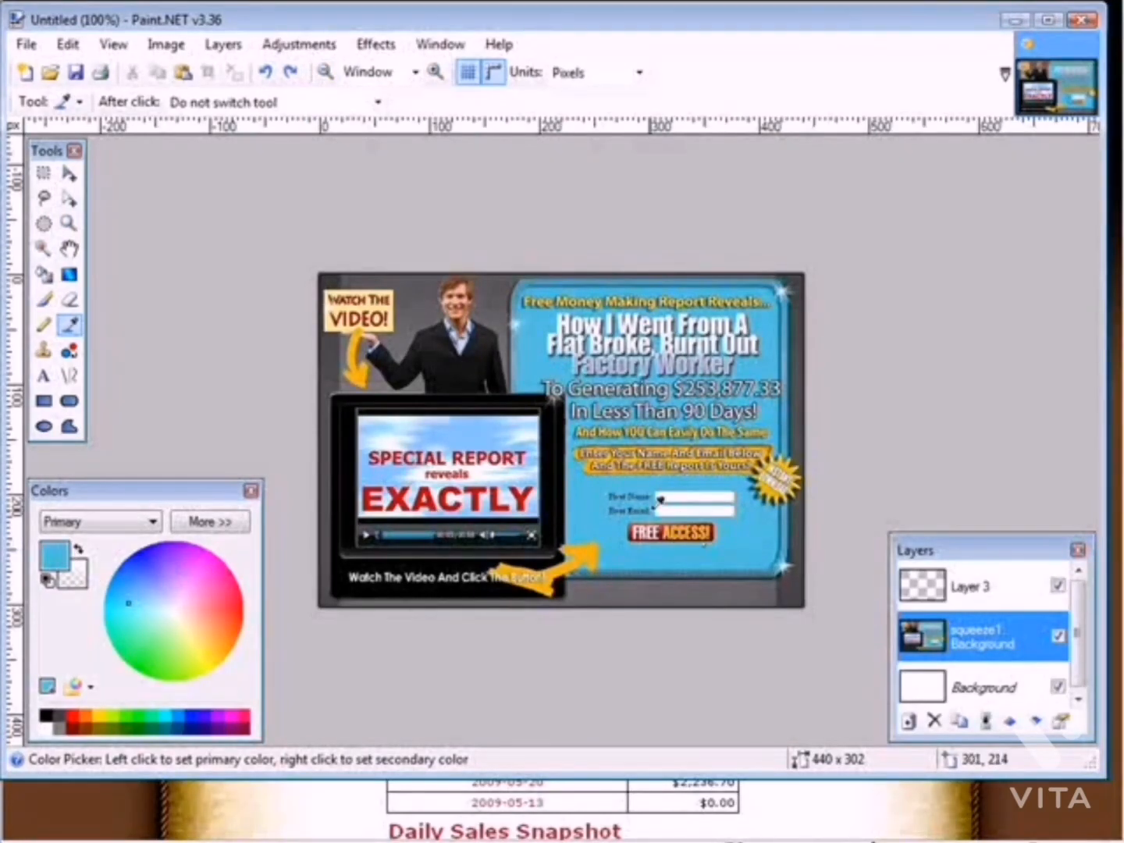
Select the name and email form area and fill it with the blue on Layer 3, then deselect
left_click(44, 174)
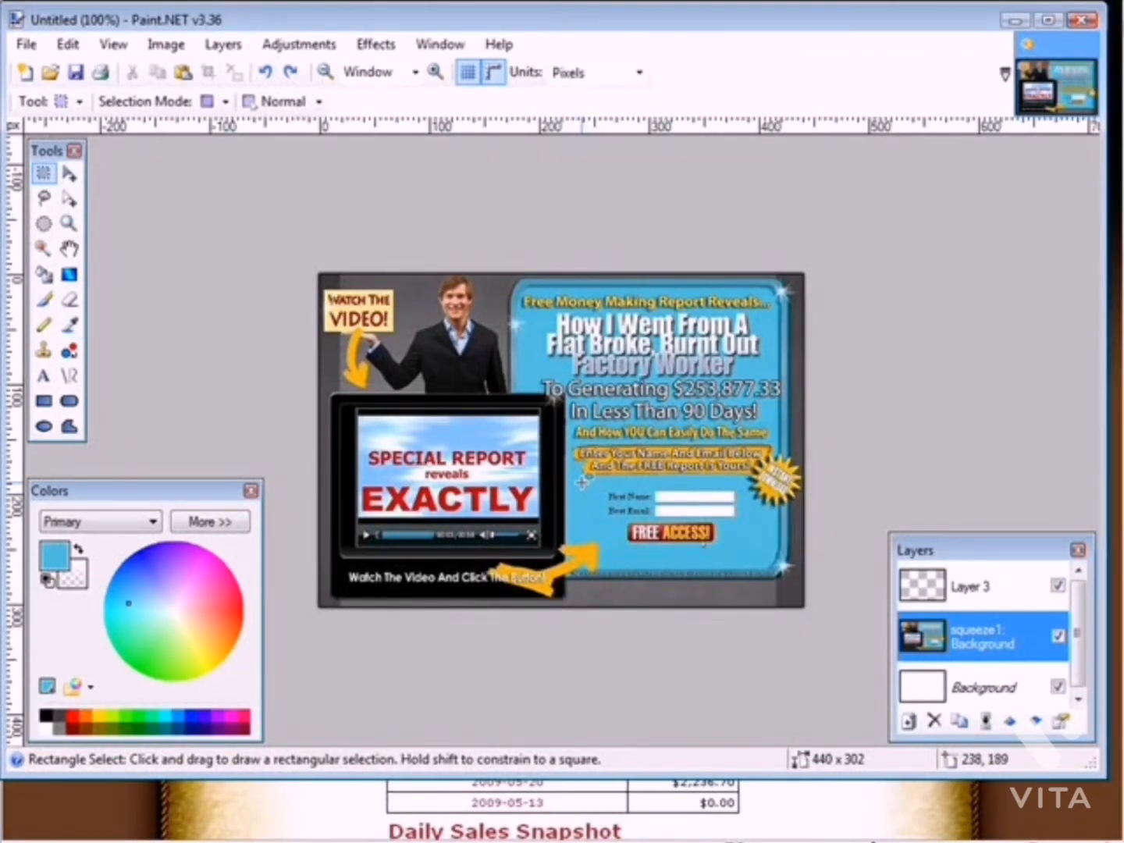
left_click_drag(580, 481, 743, 552)
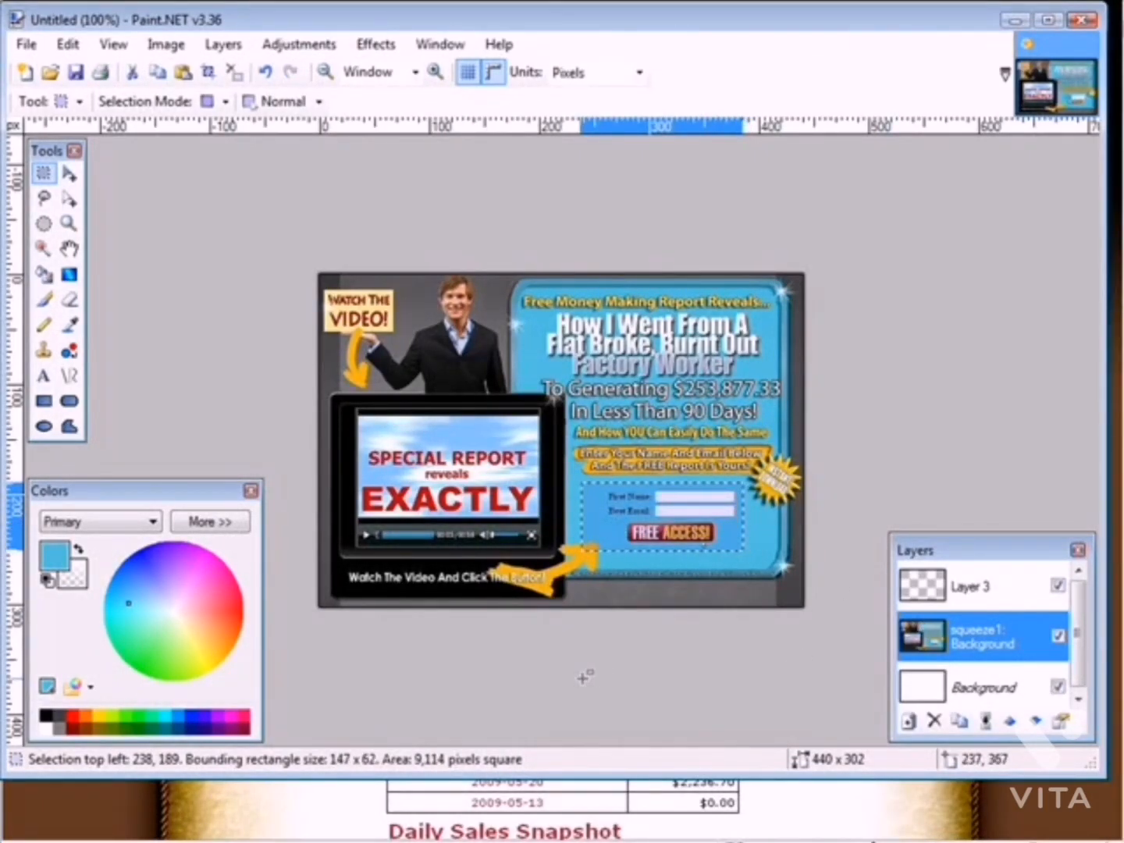
left_click(45, 277)
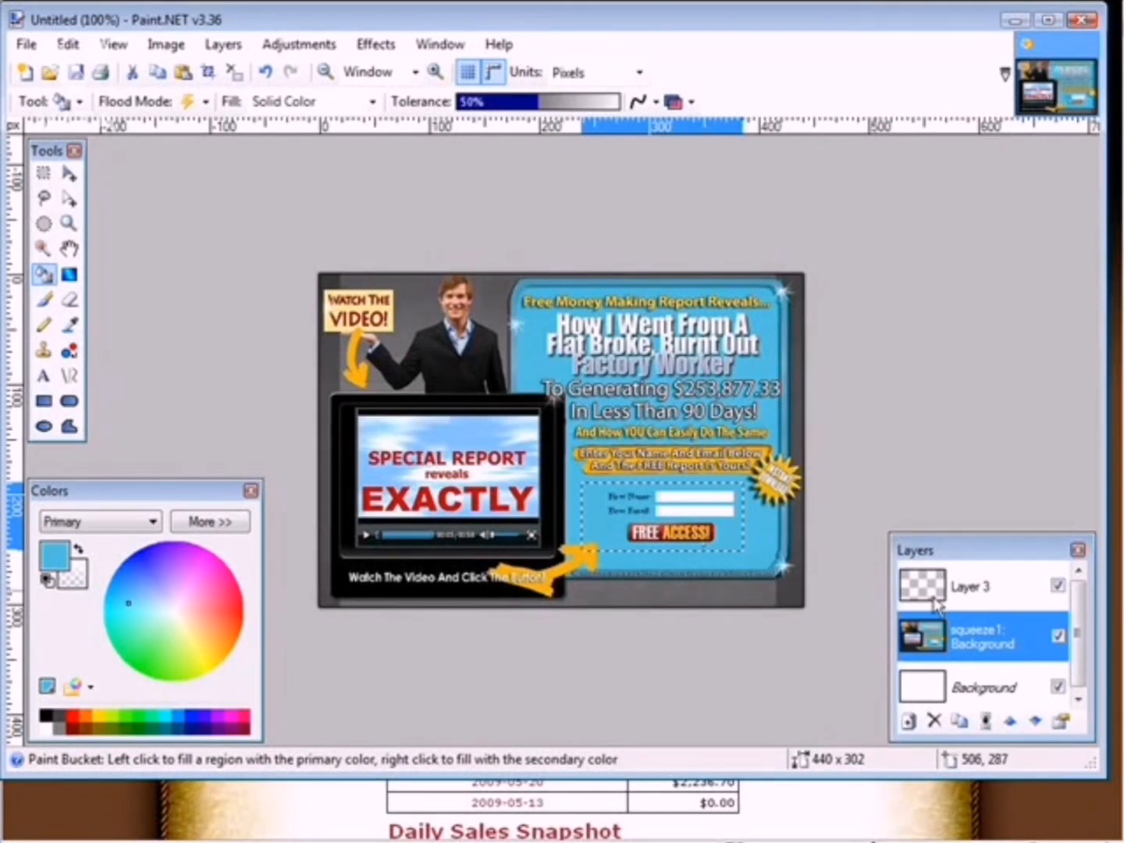
left_click(991, 594)
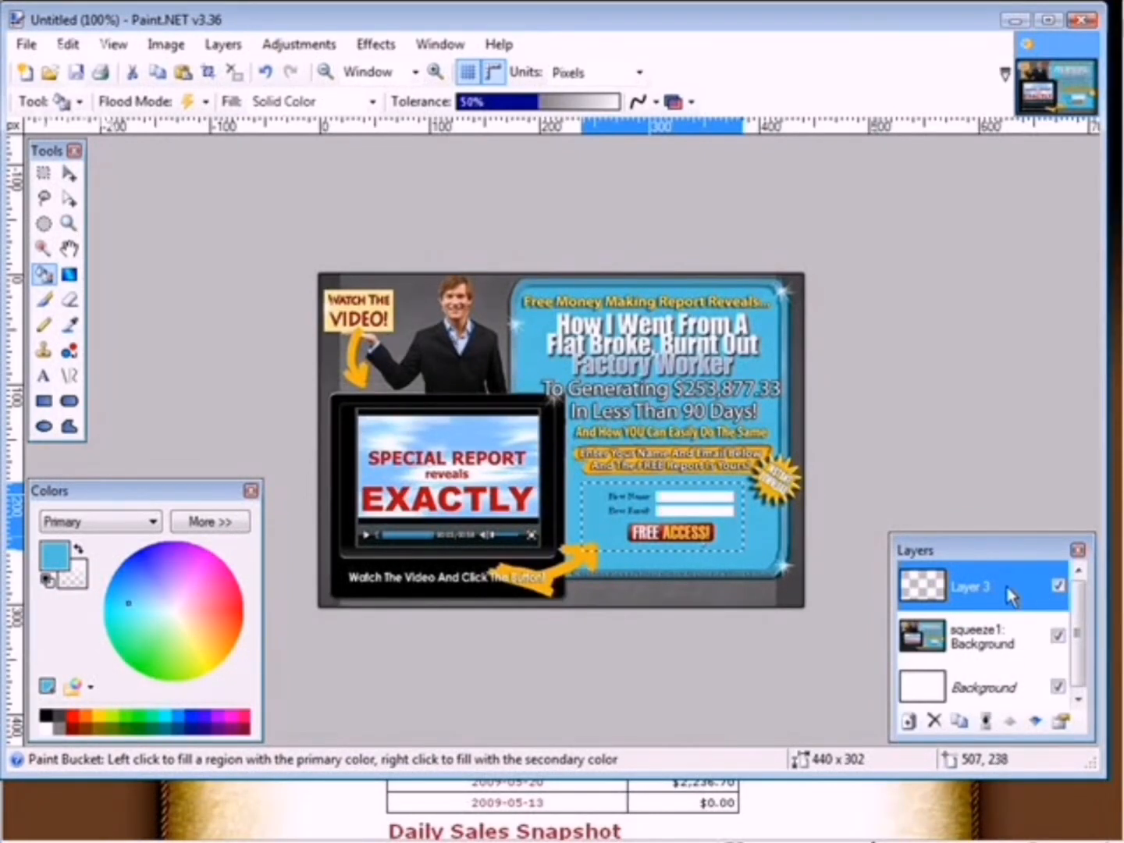
left_click(625, 506)
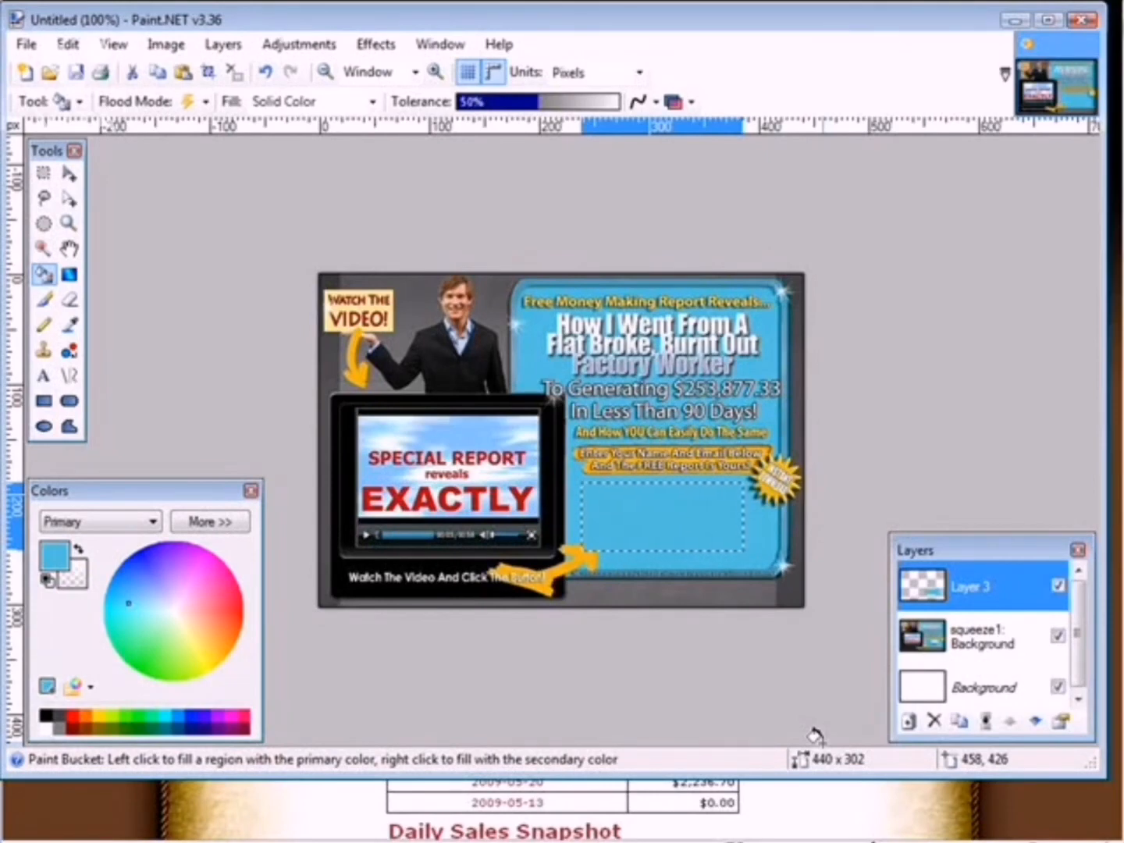
left_click(66, 46)
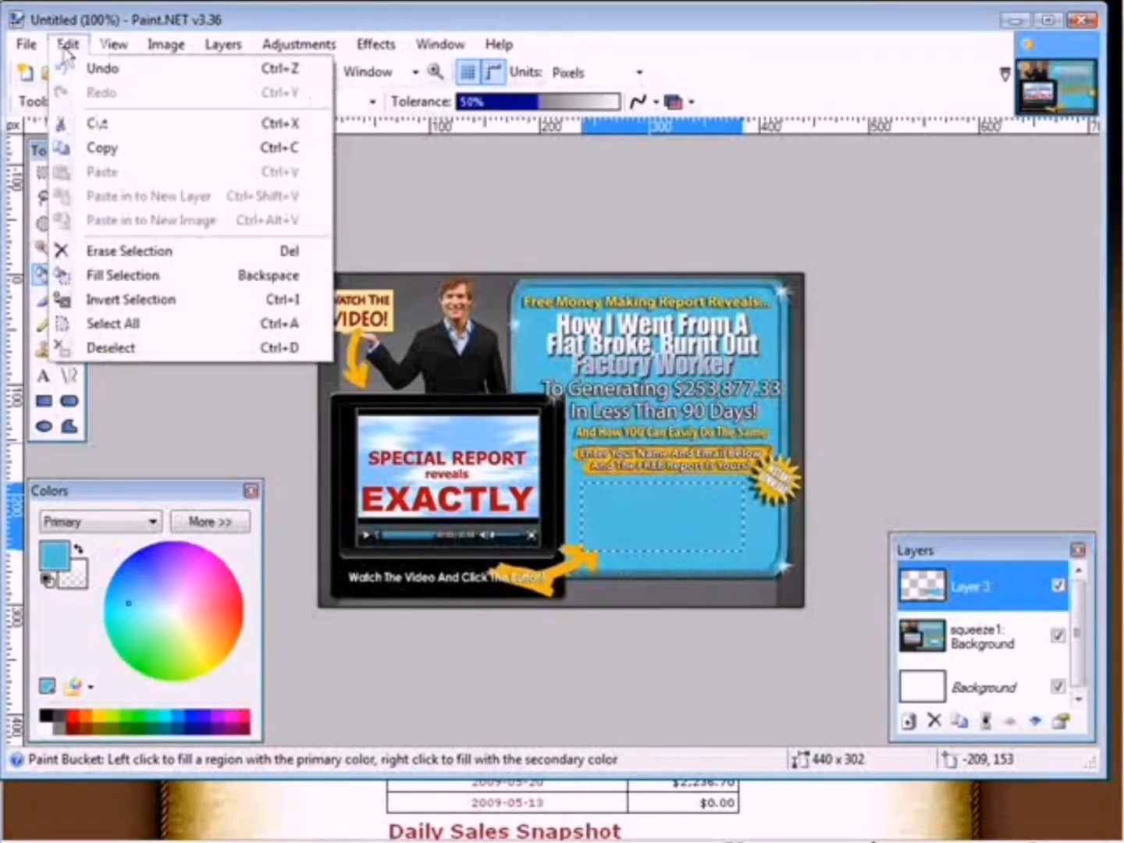
left_click(116, 348)
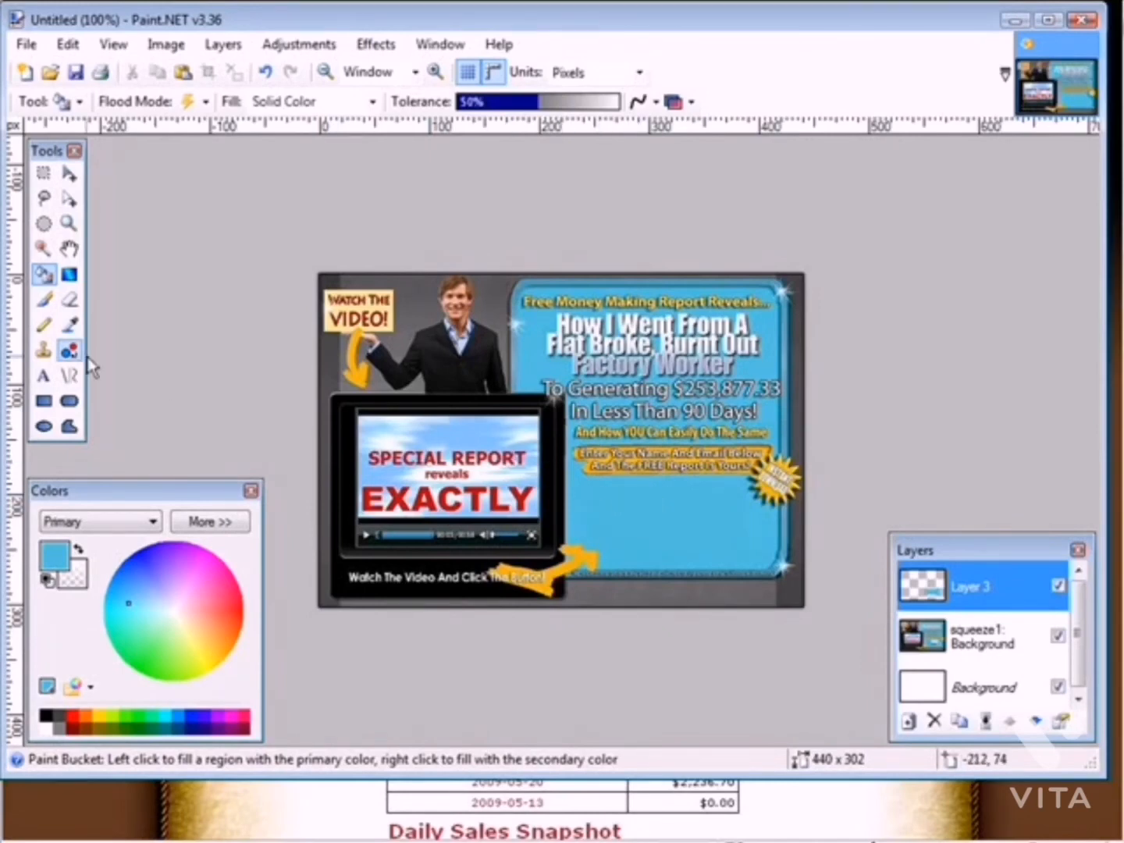
Switch to the Text tool and set the primary colour to black
left_click(44, 375)
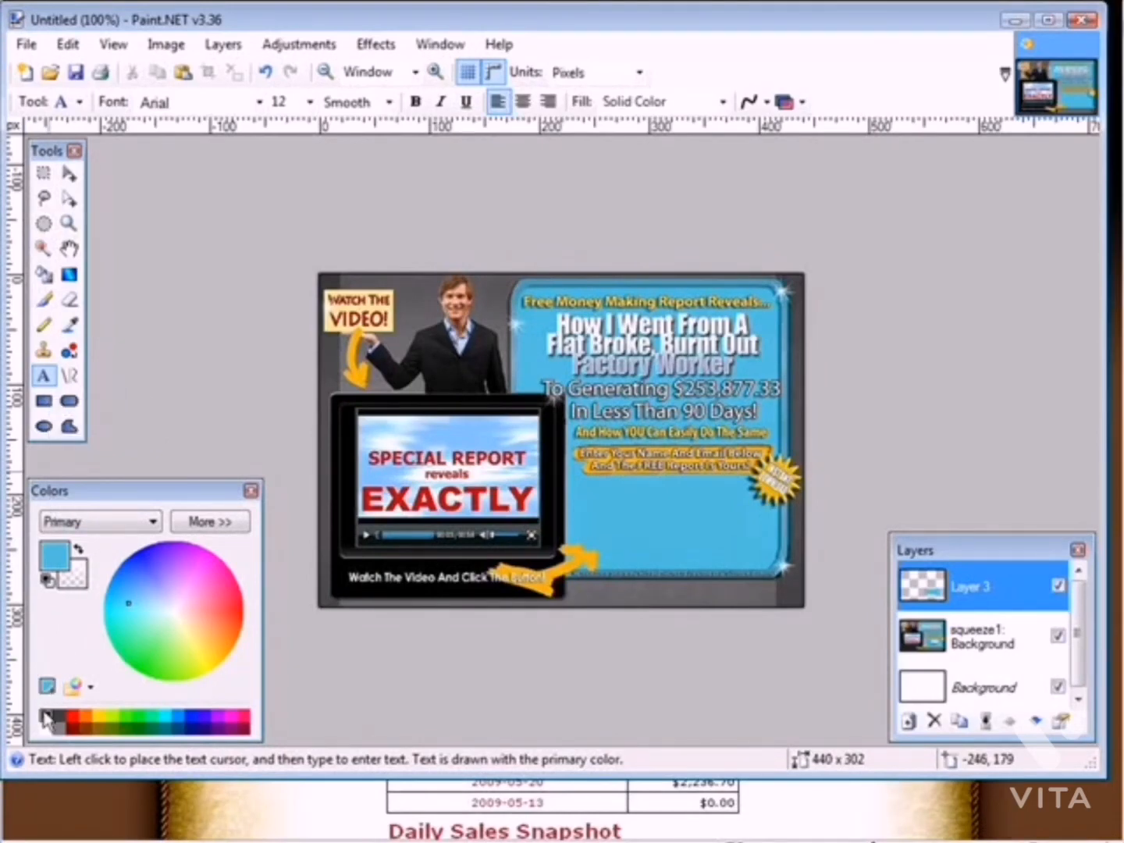
left_click(44, 714)
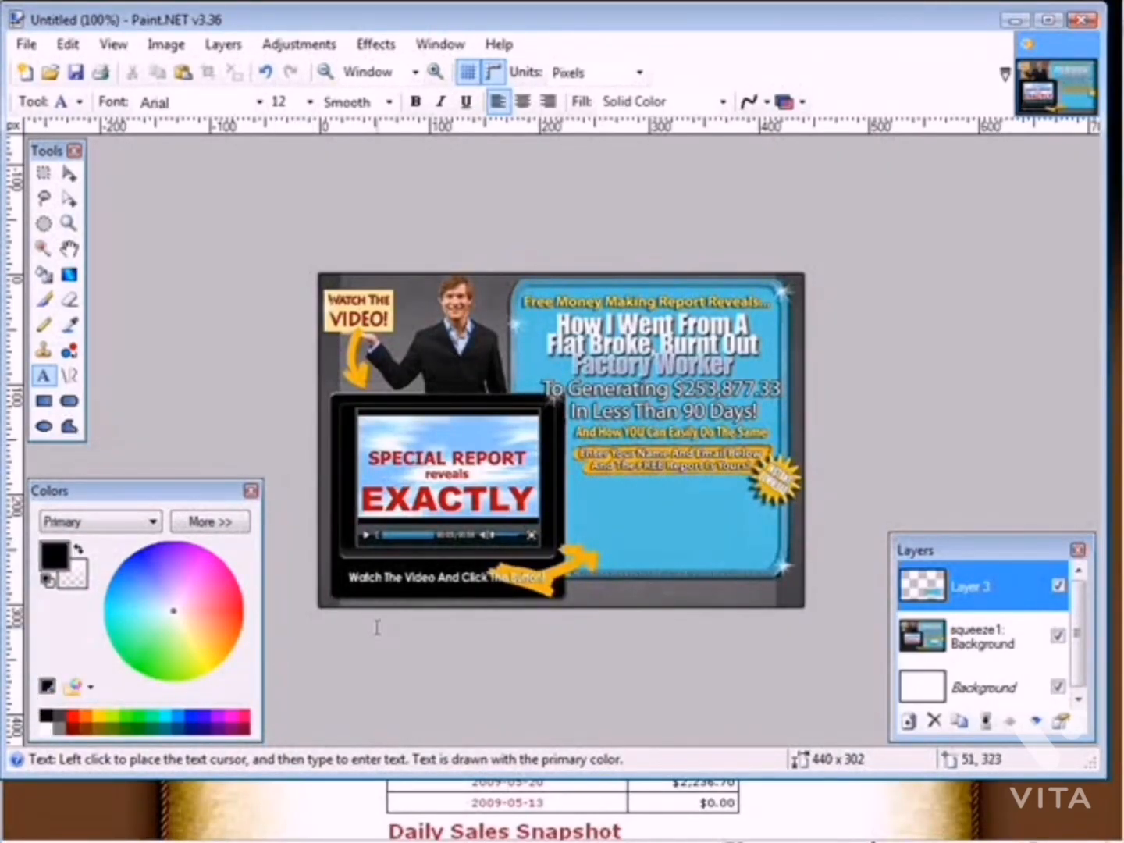
left_click(209, 521)
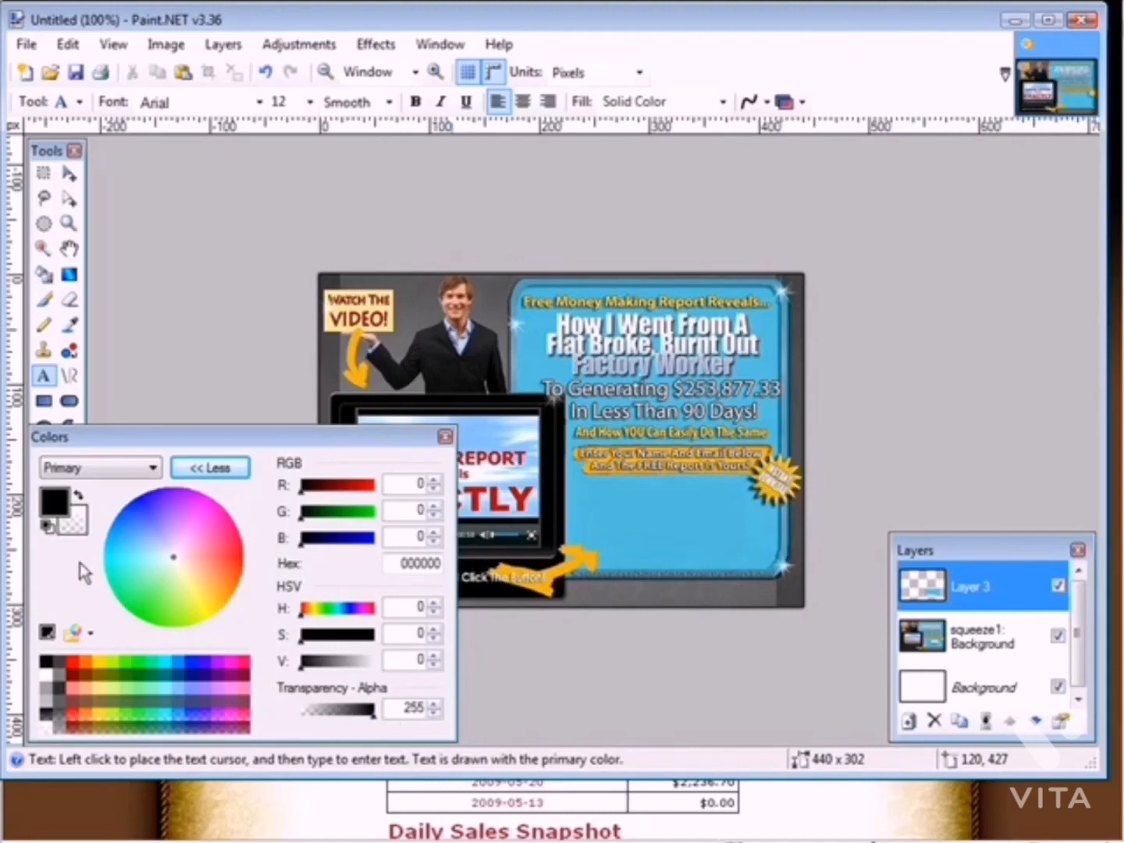
left_click(204, 470)
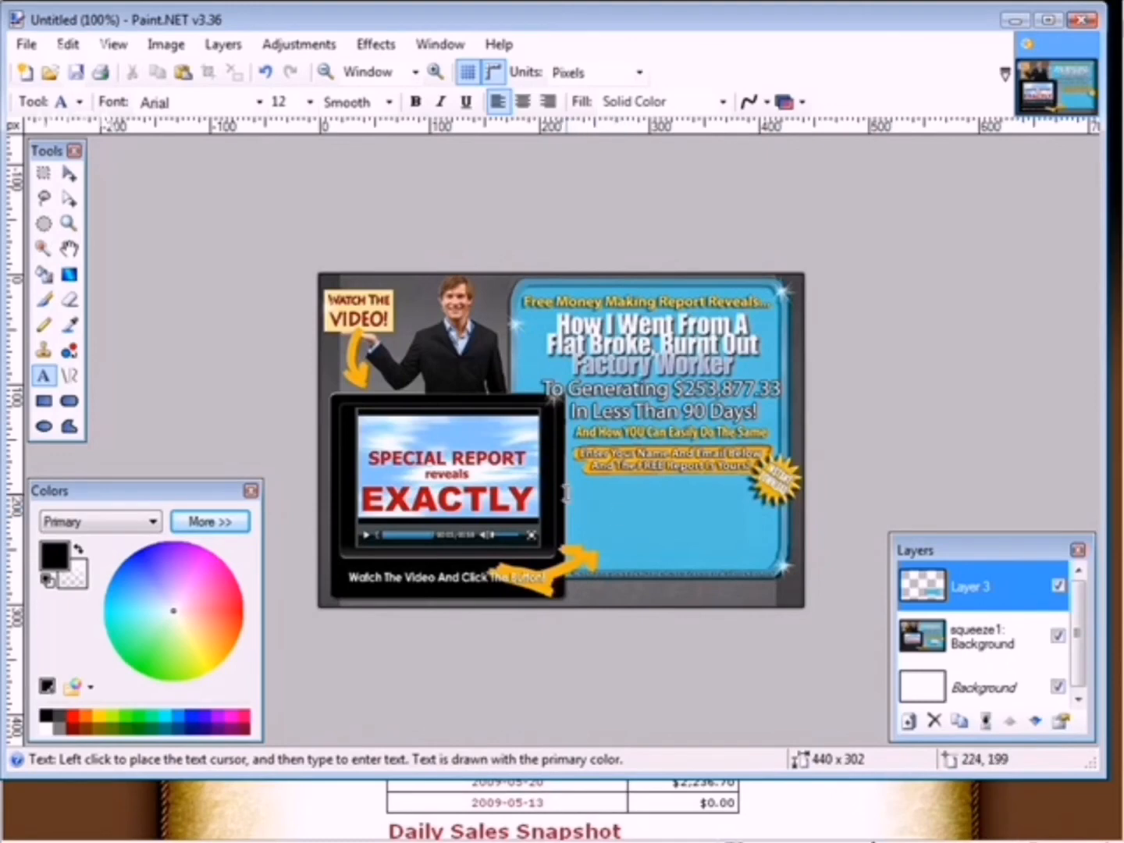
Add a new layer and paste the text 'Click The Link To The Right To Get the Free Report' over the covered form area
left_click(212, 45)
left_click(222, 72)
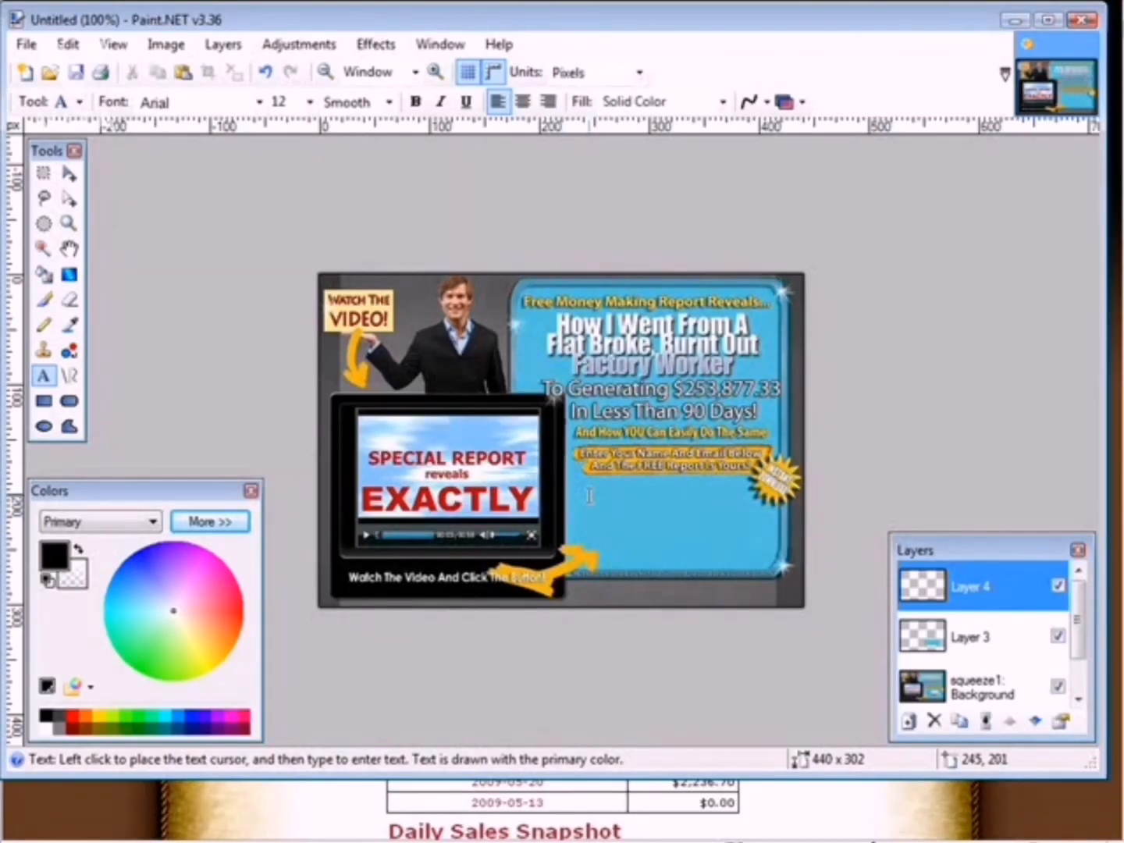
left_click(590, 503)
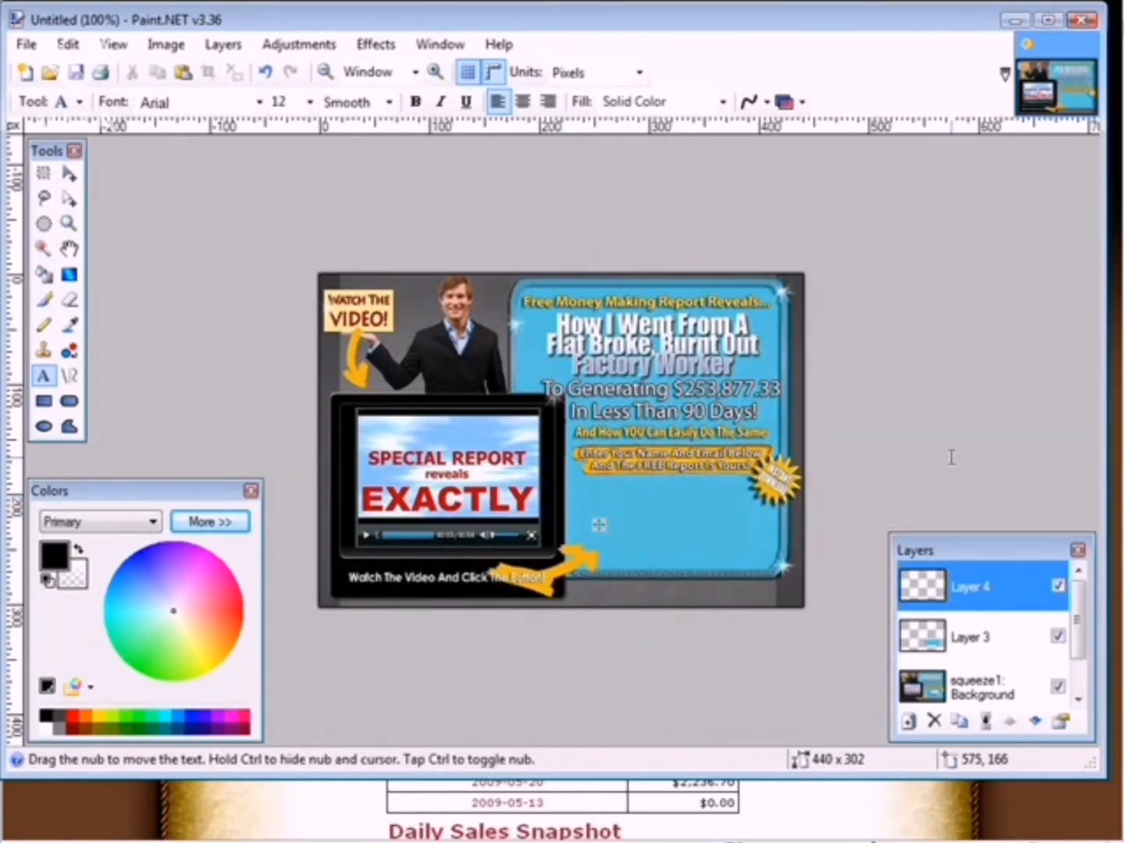
type("Click The Link To The Right To Get the Free Report")
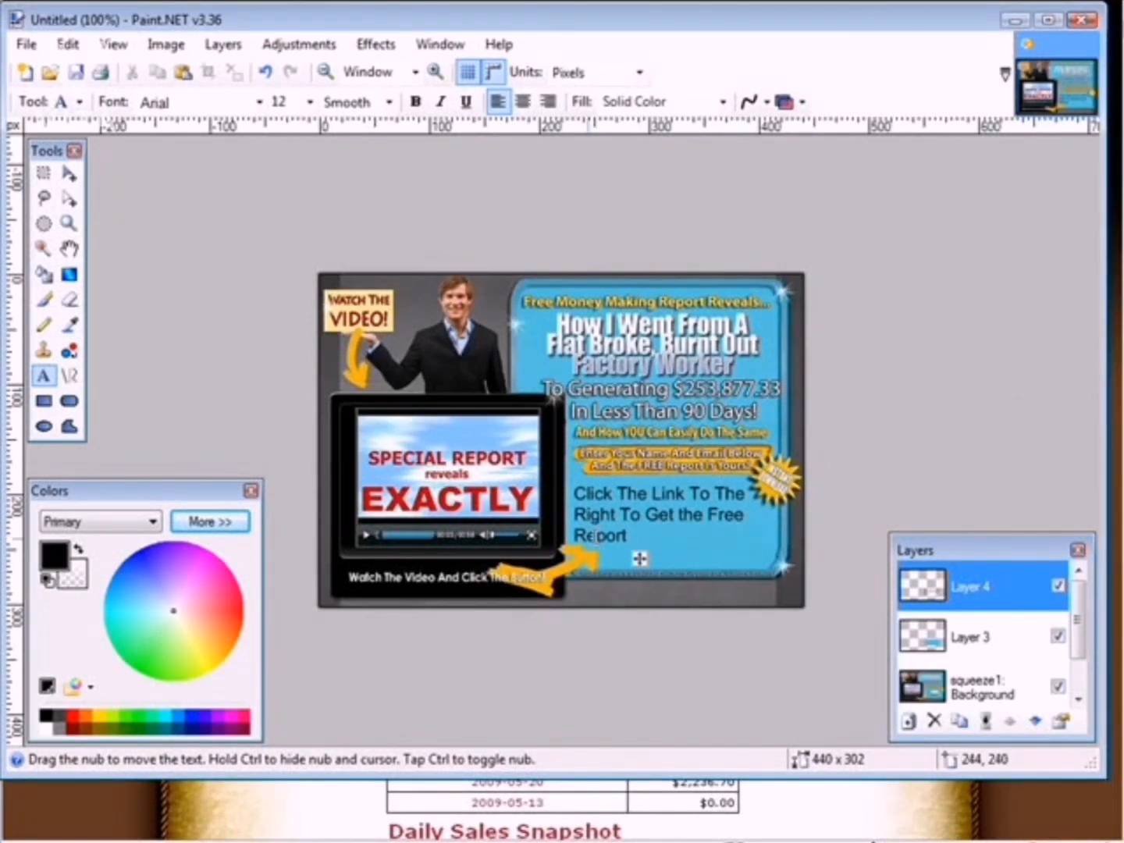
left_click_drag(640, 566, 643, 558)
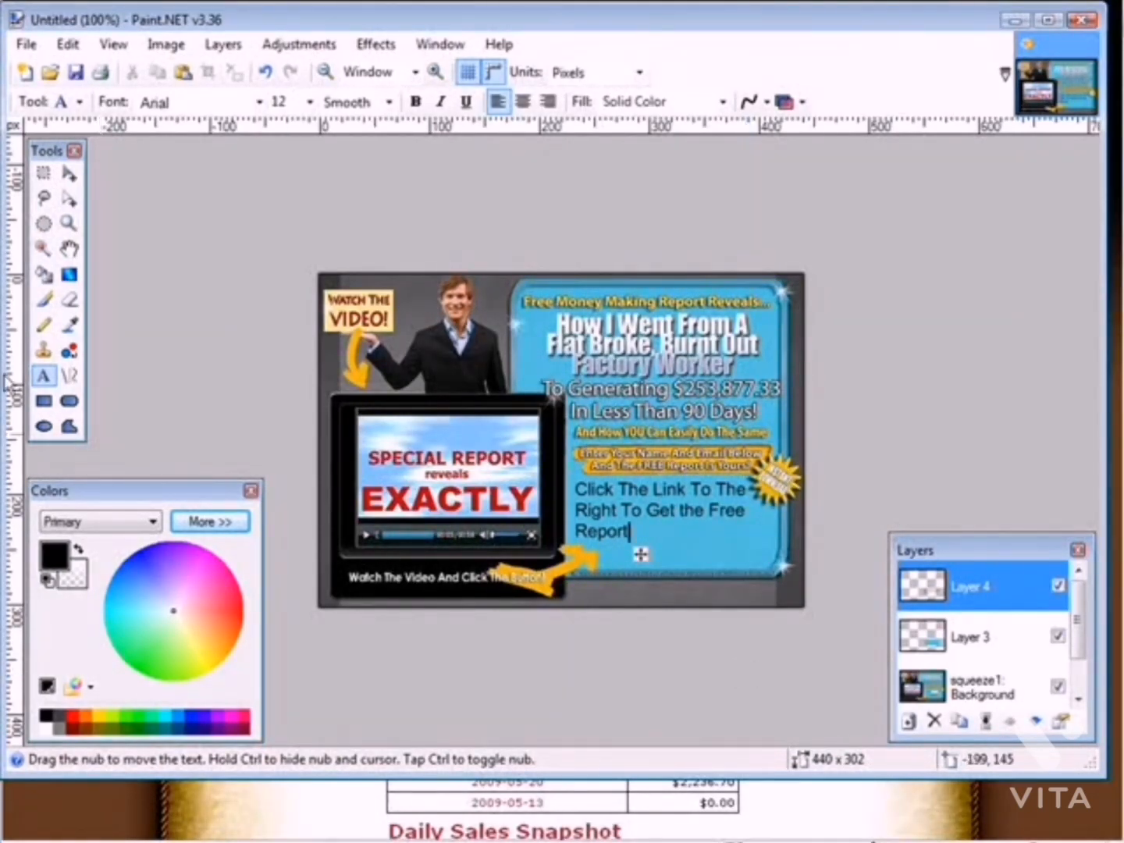
Save the edited image as a JPEG named squeeze2 in the cbpirate folder at quality 95, flattening the layers
left_click(75, 73)
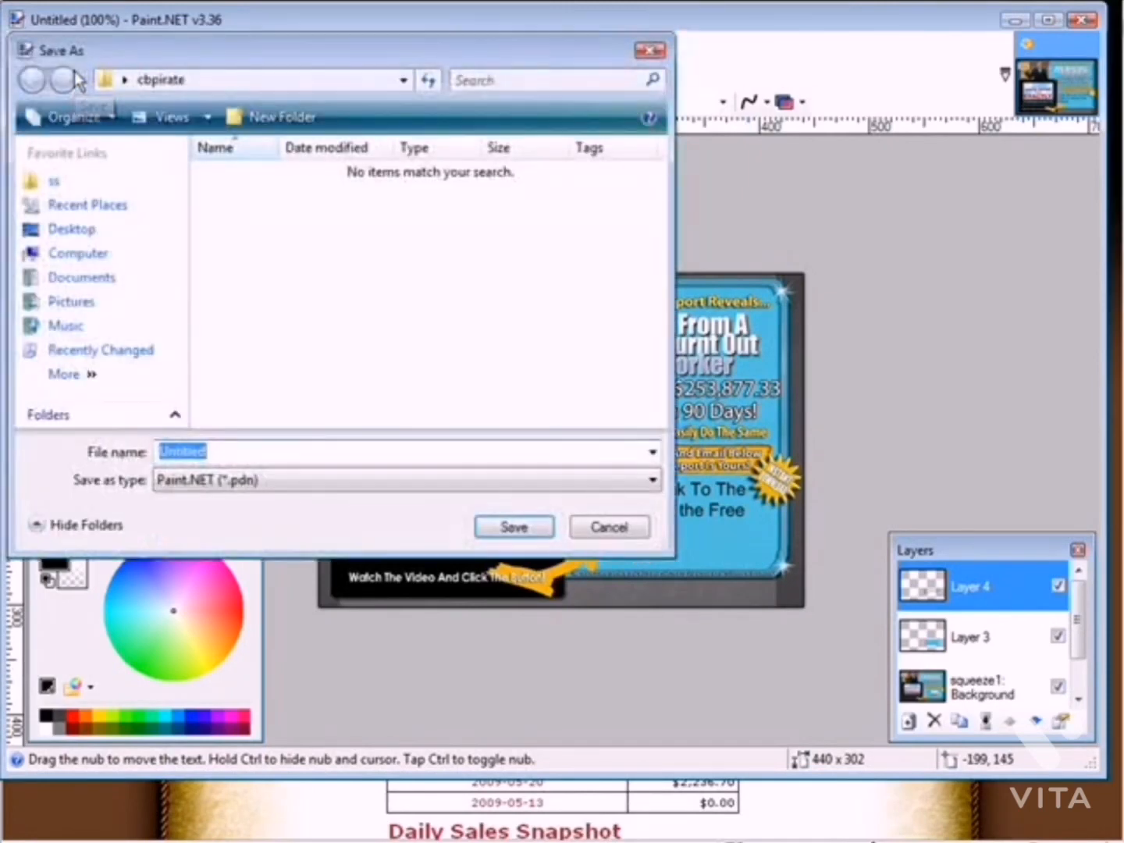
left_click(244, 487)
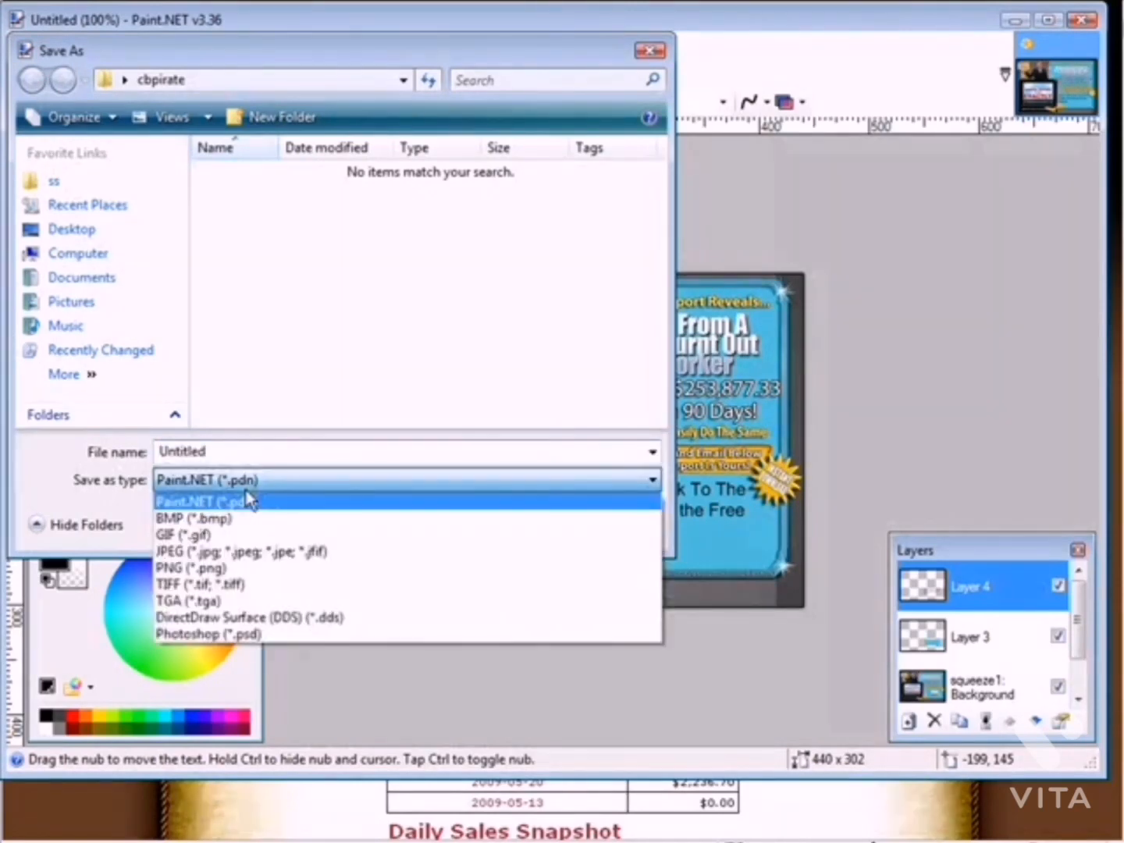
left_click(259, 552)
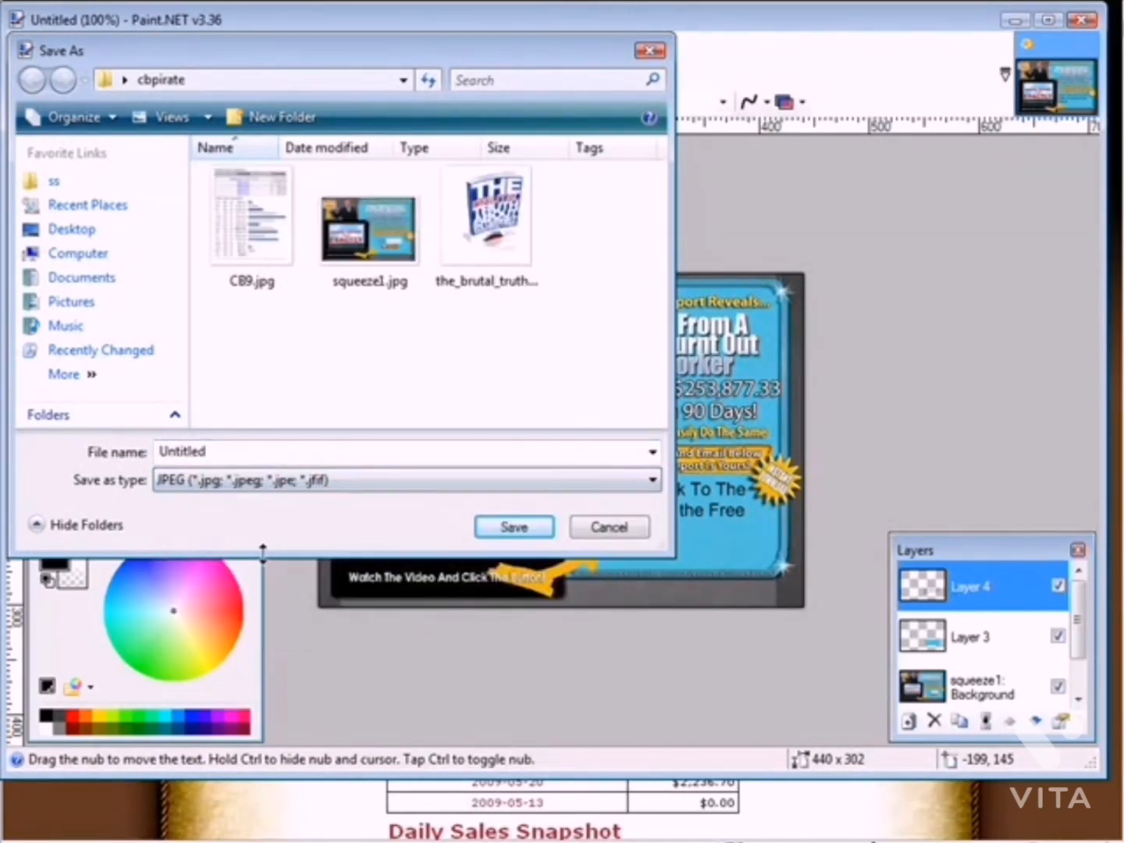
double_click(226, 453)
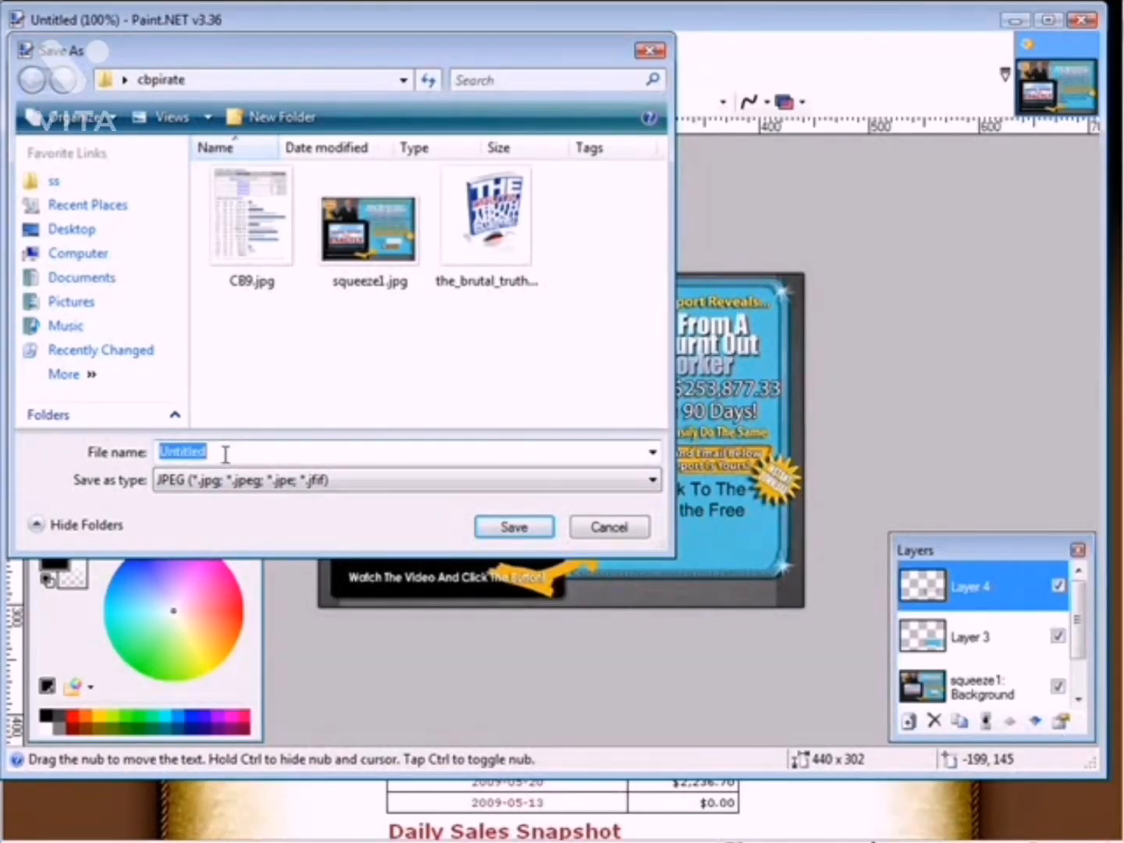
type("squeeze2")
left_click(513, 530)
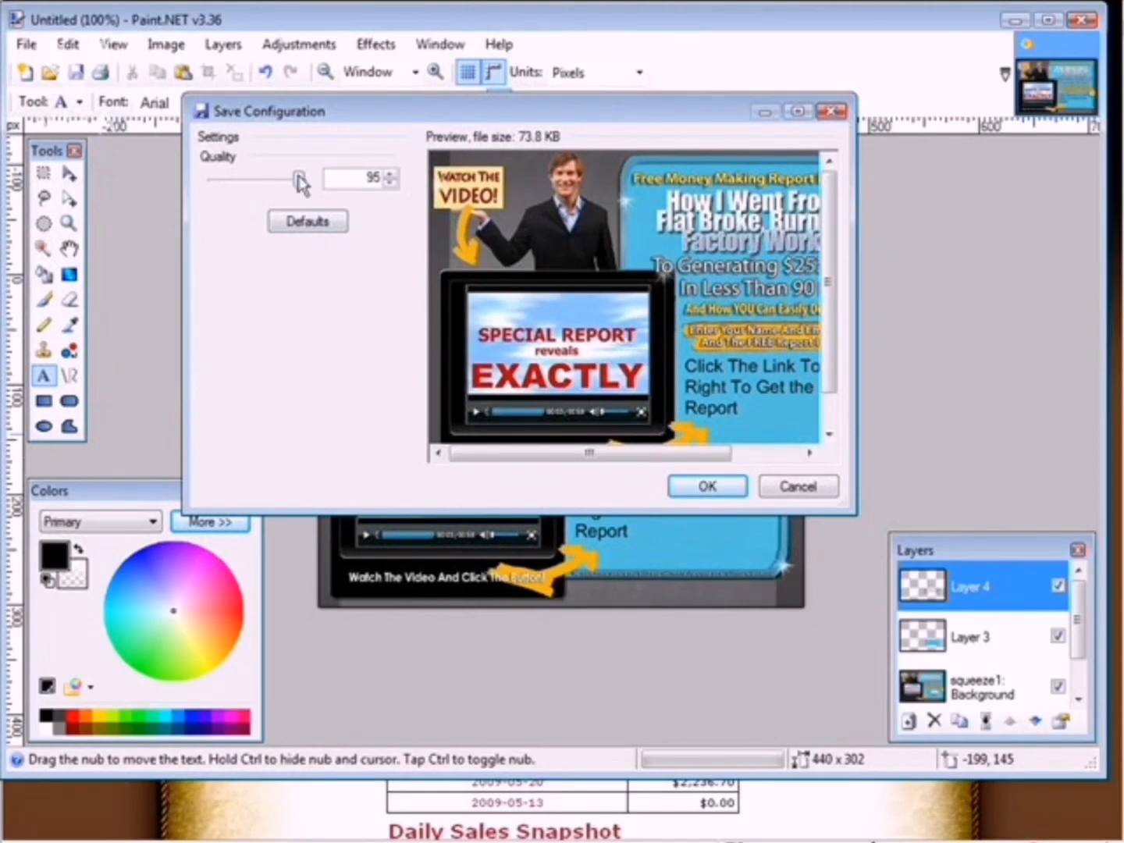
left_click(706, 490)
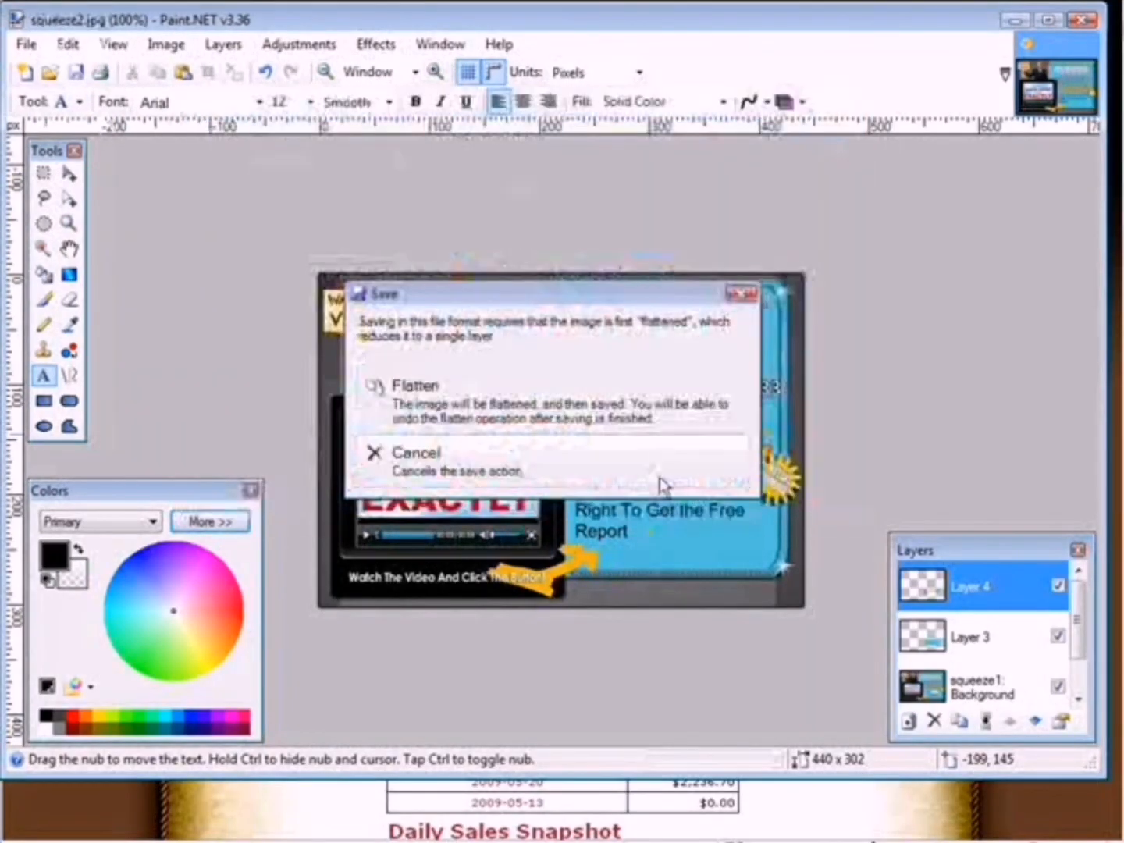
left_click(438, 394)
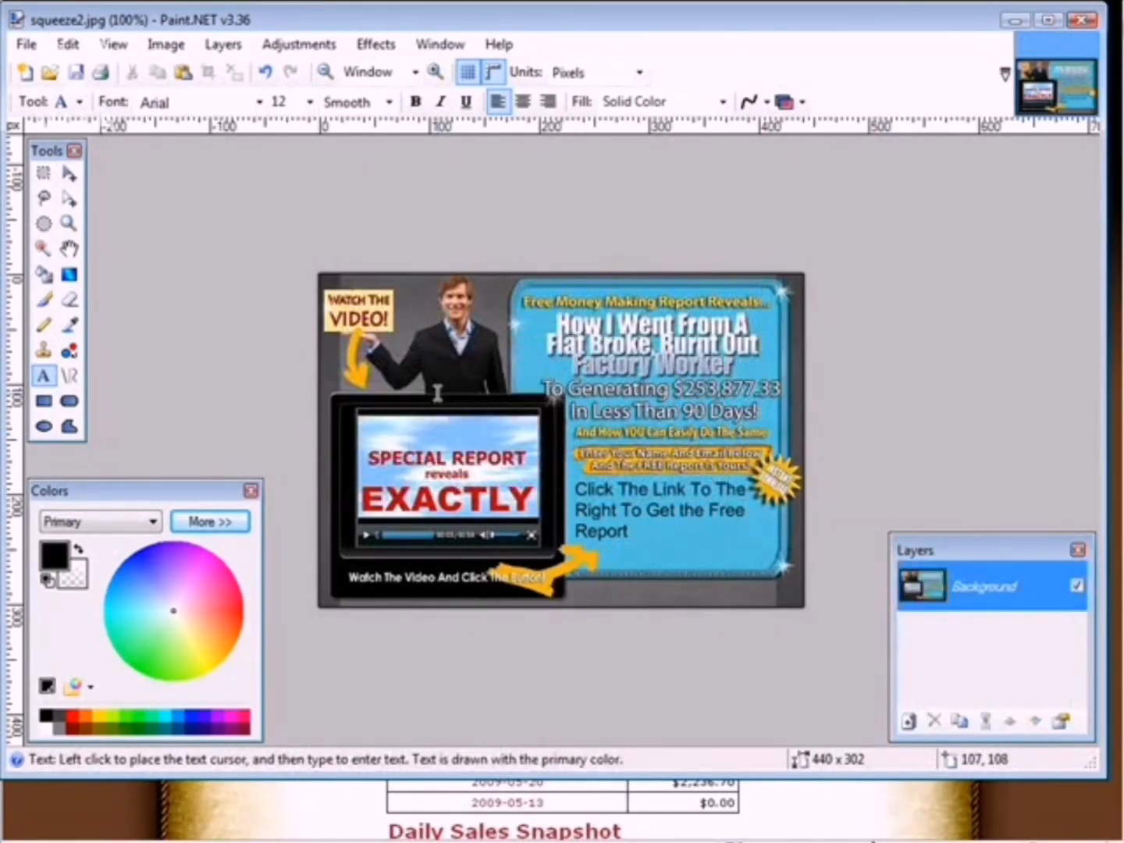